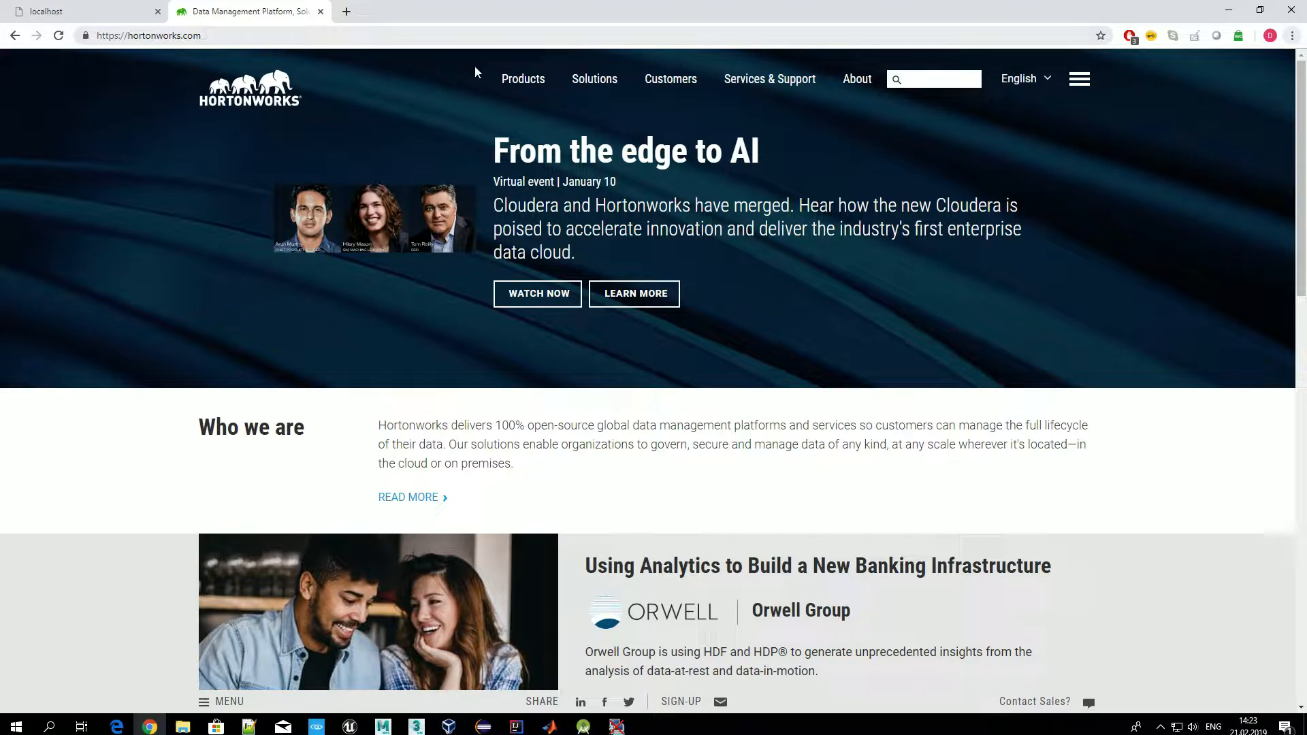
Open the Hortonworks Sandbox downloads page and review the HDP 3.0.1 options for VirtualBox, VMware and Docker.
mouse_move(534, 85)
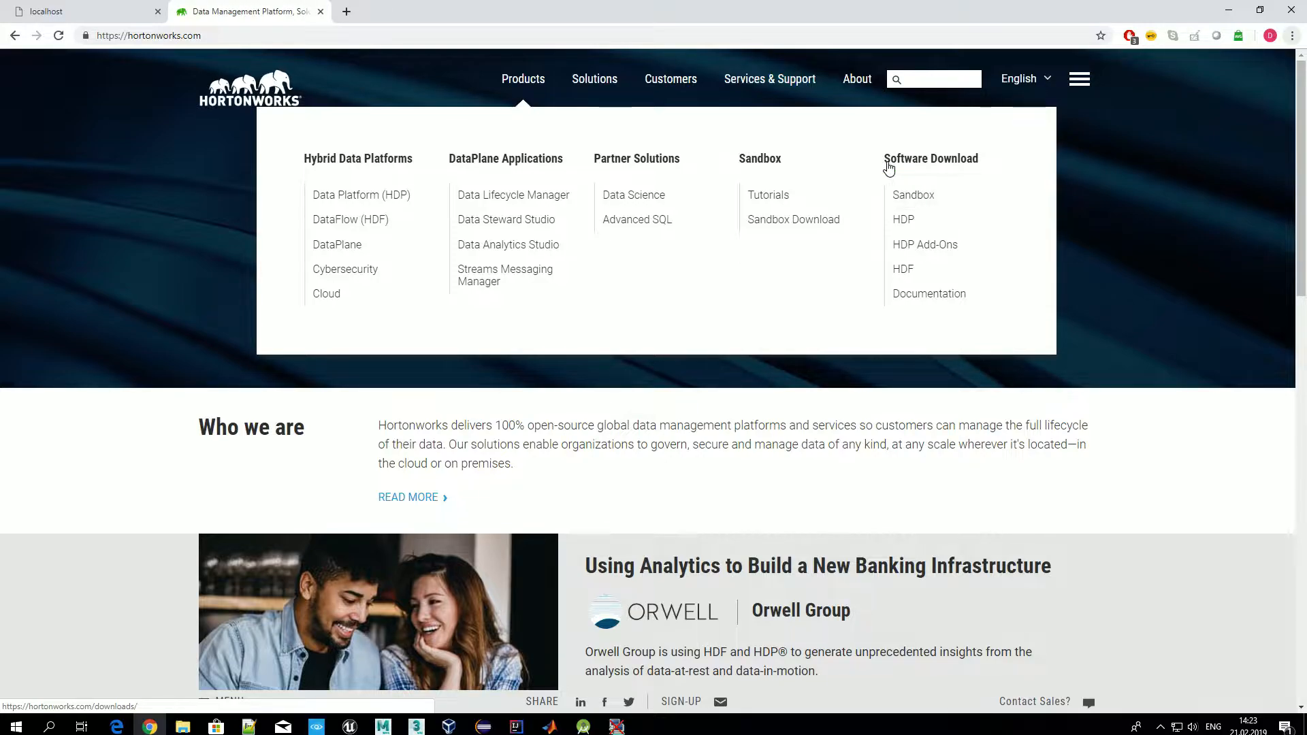
click(909, 201)
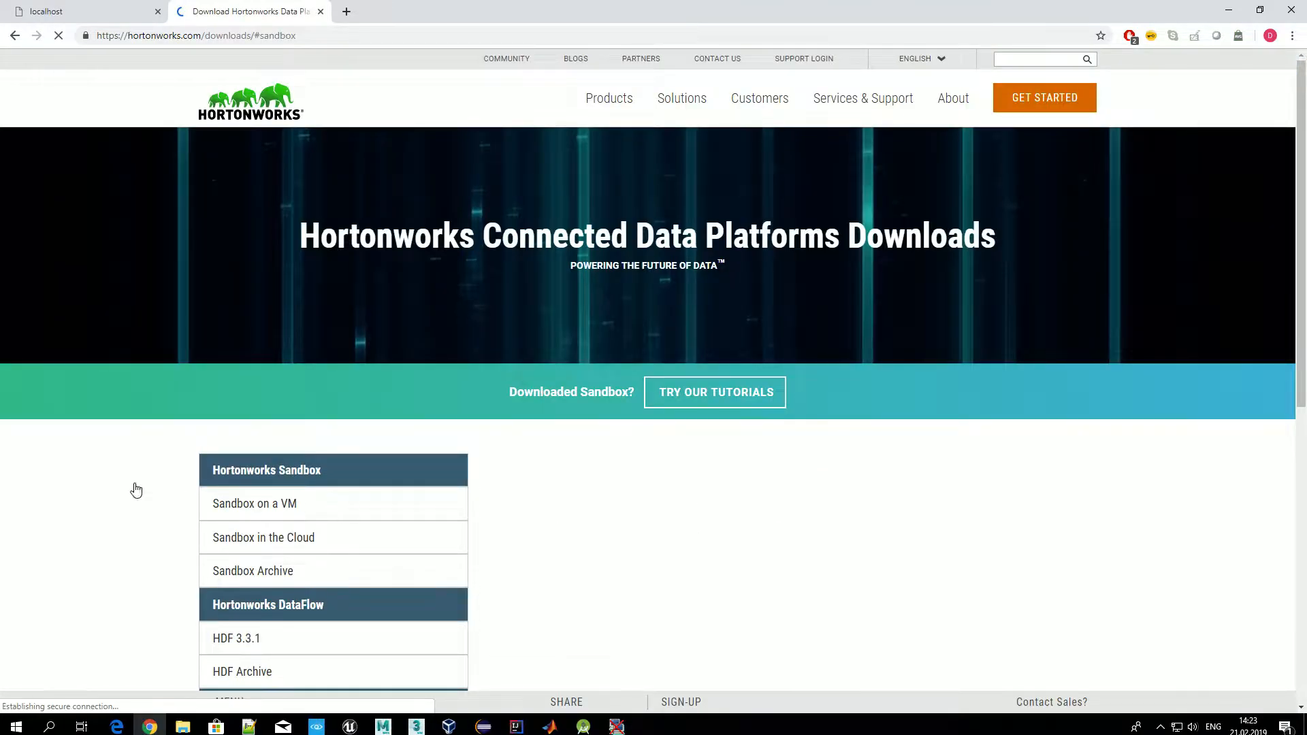
scroll(139, 456, down, 3)
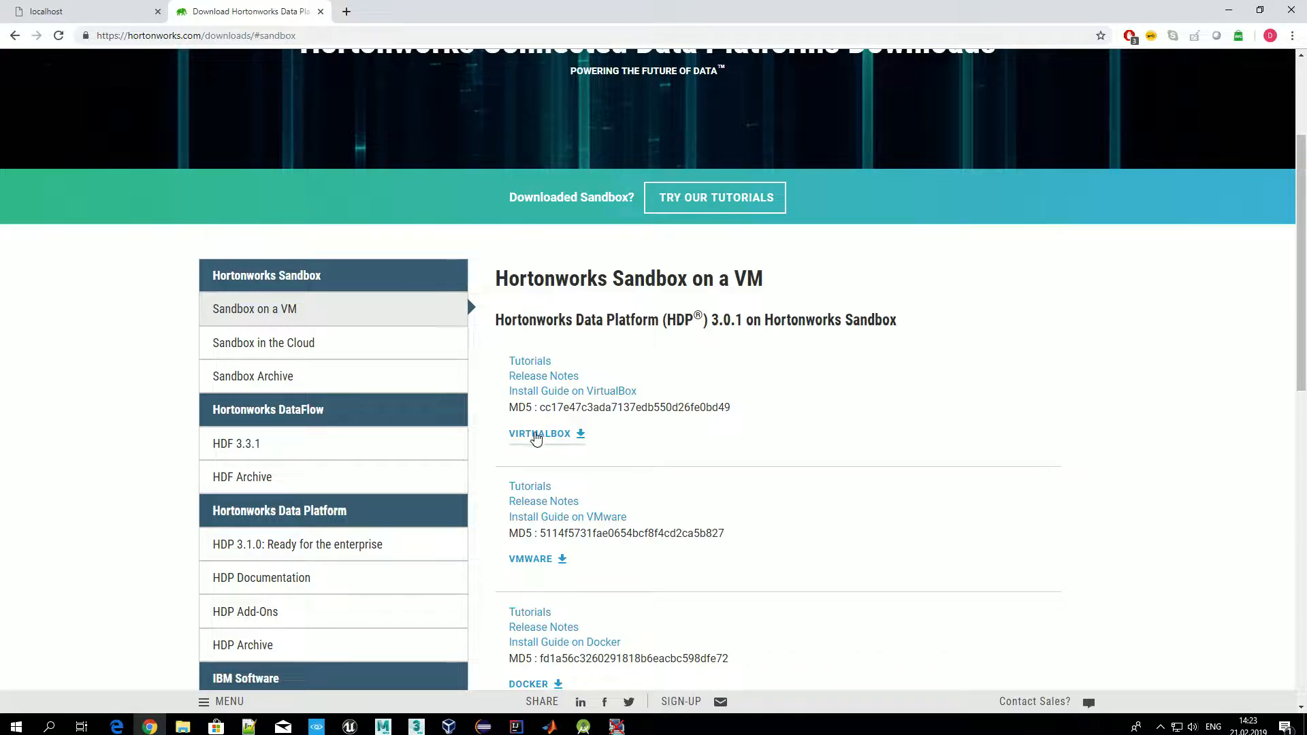
scroll(687, 565, down, 1)
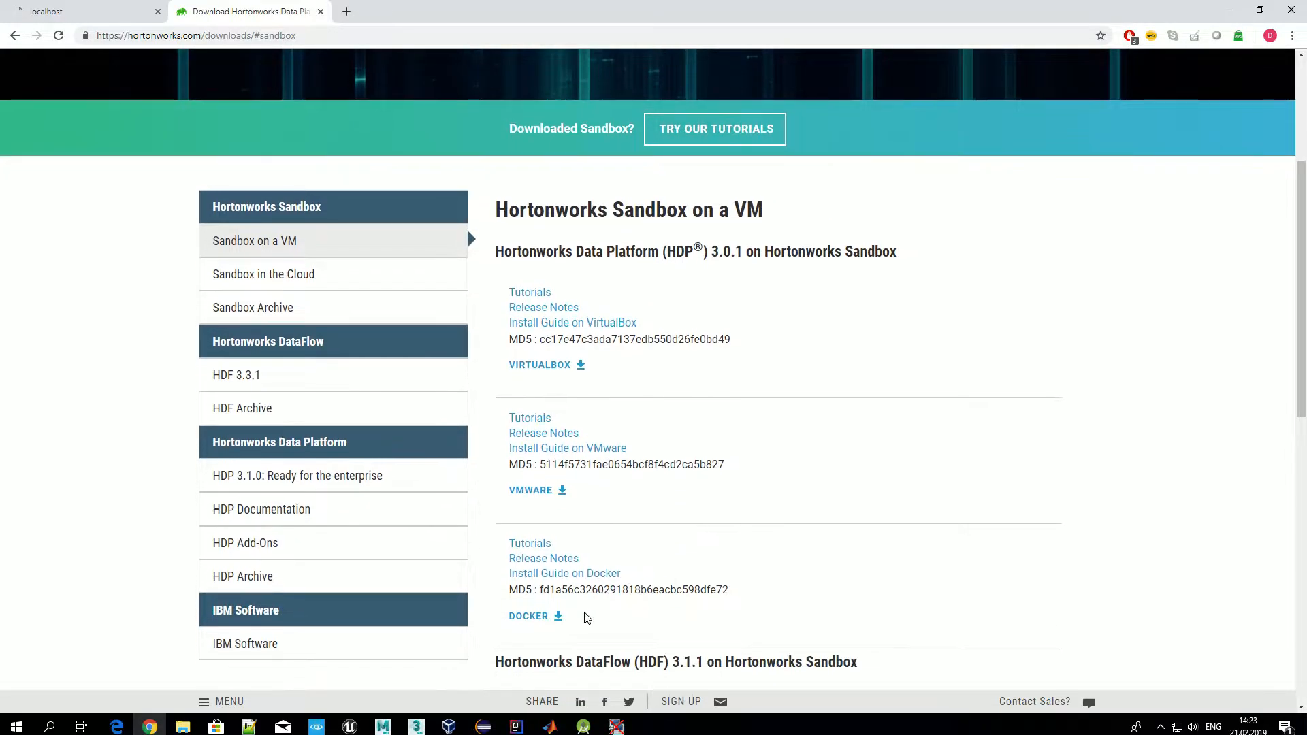
scroll(801, 419, up, 1)
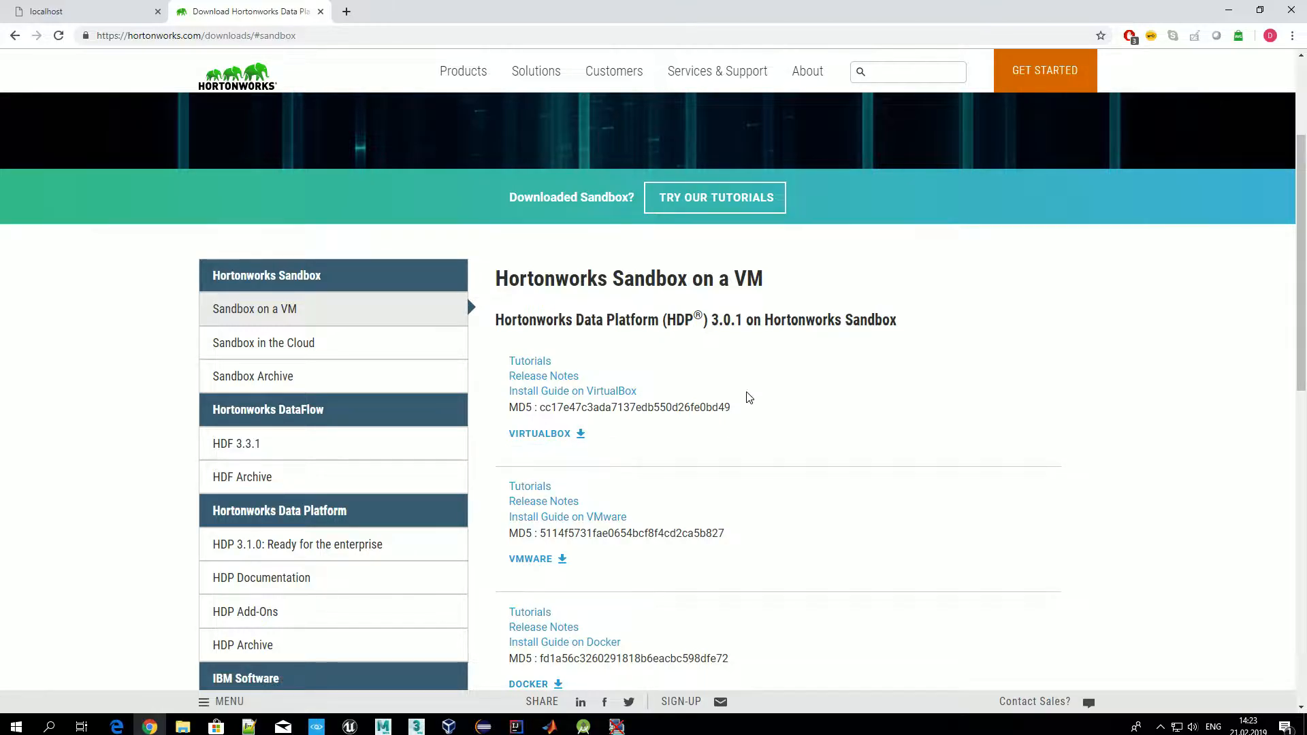
drag(714, 321, 743, 320)
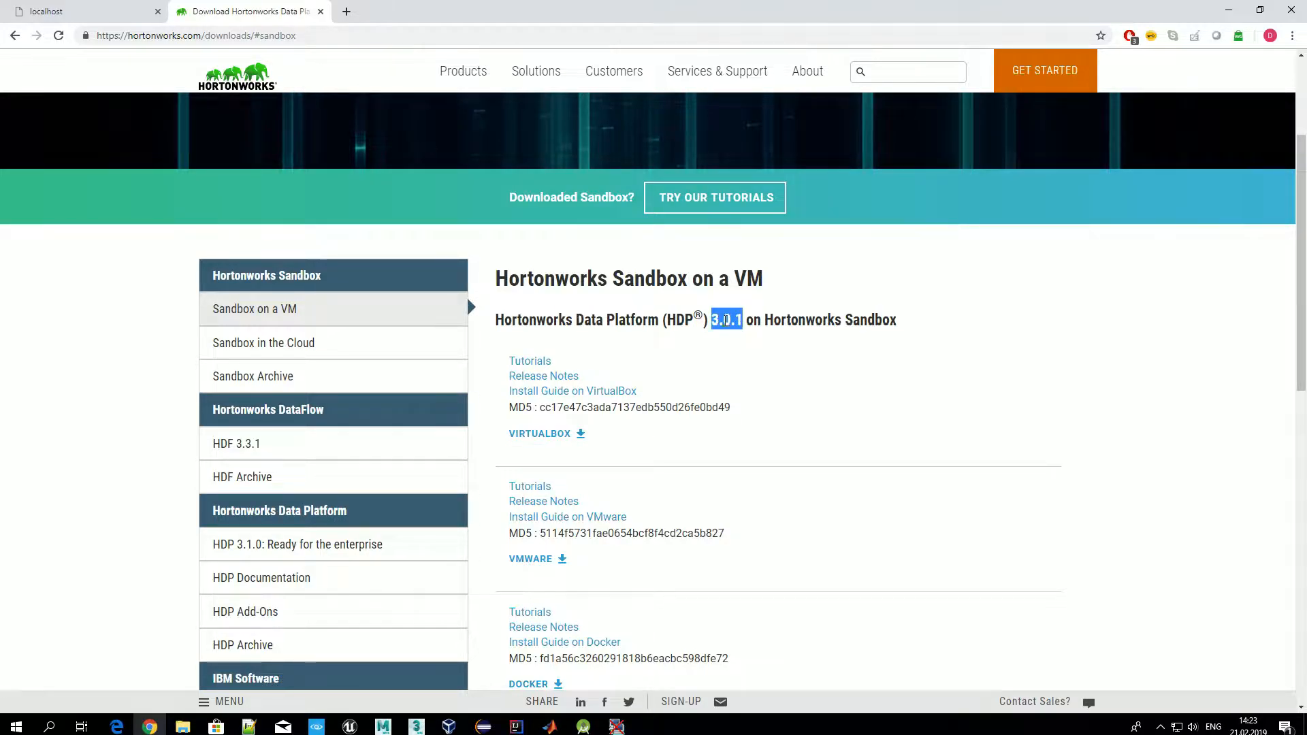
click(734, 354)
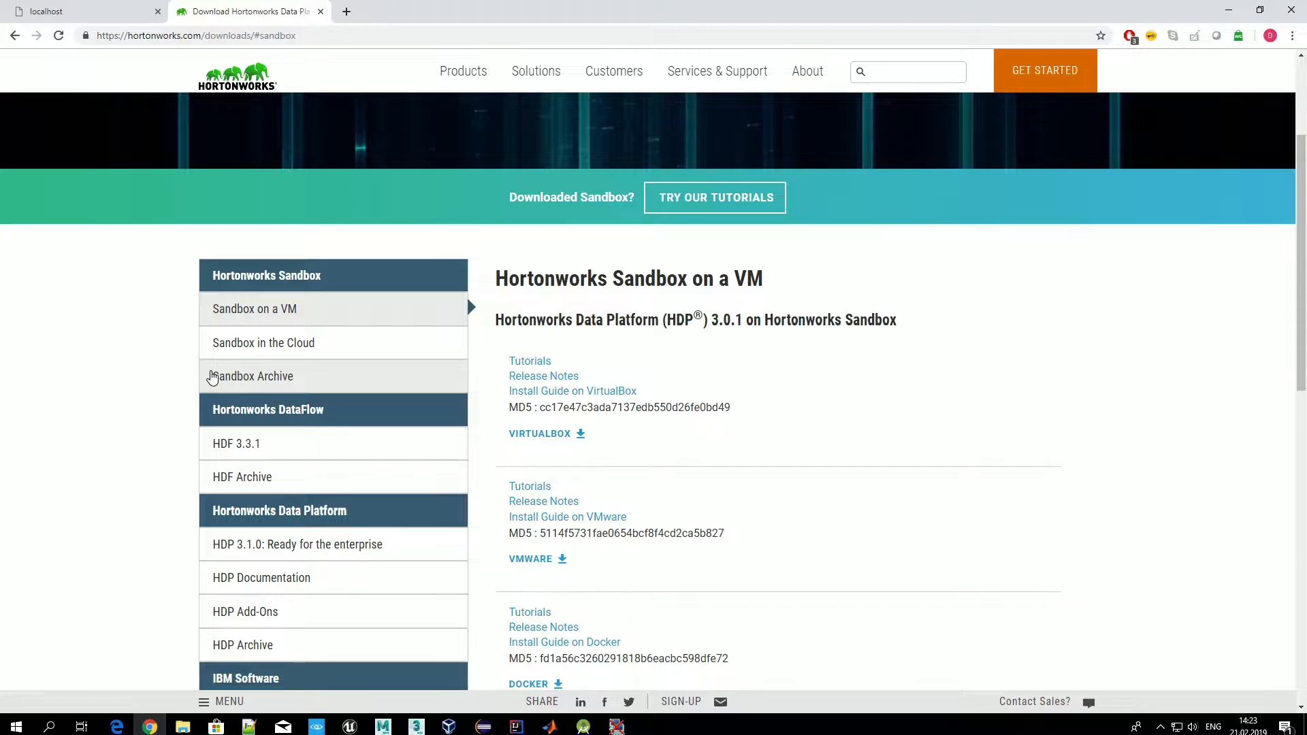
Open the Sandbox Archive and review its older HDP releases and the DataFlow and Data Platform categories.
click(264, 383)
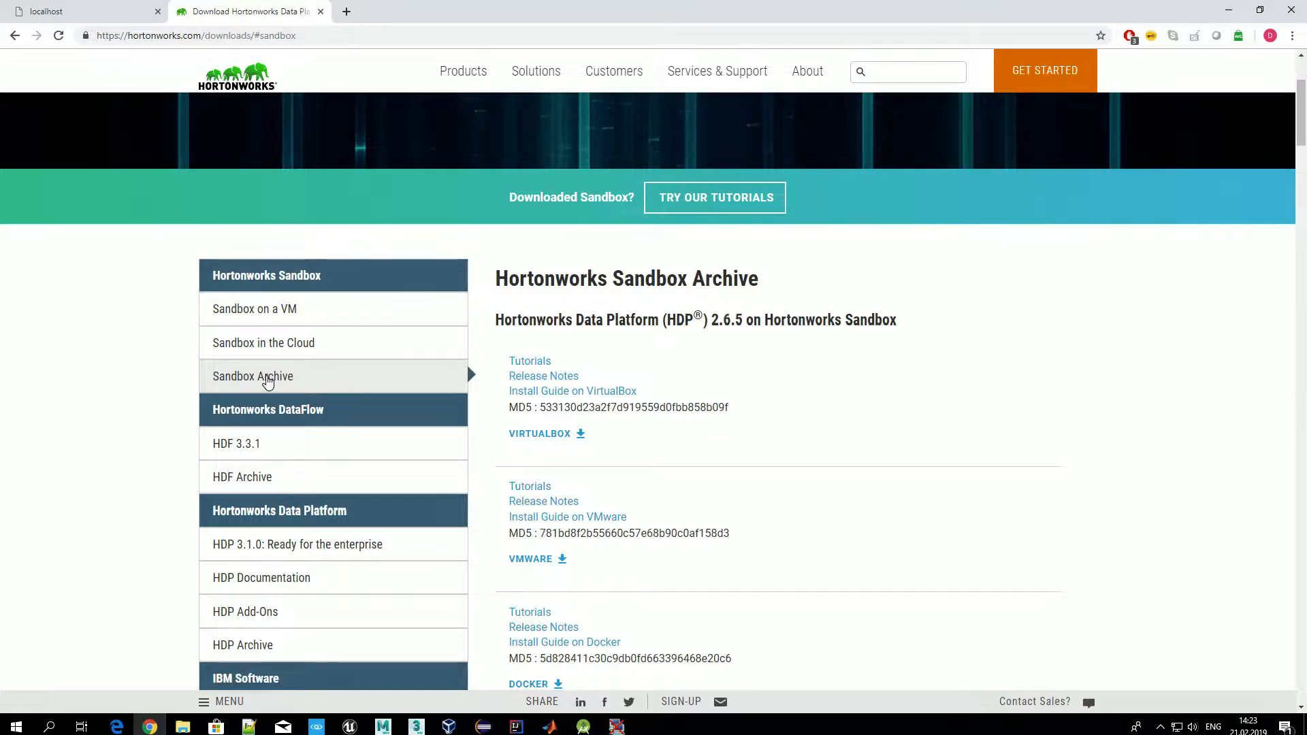
scroll(717, 388, down, 4)
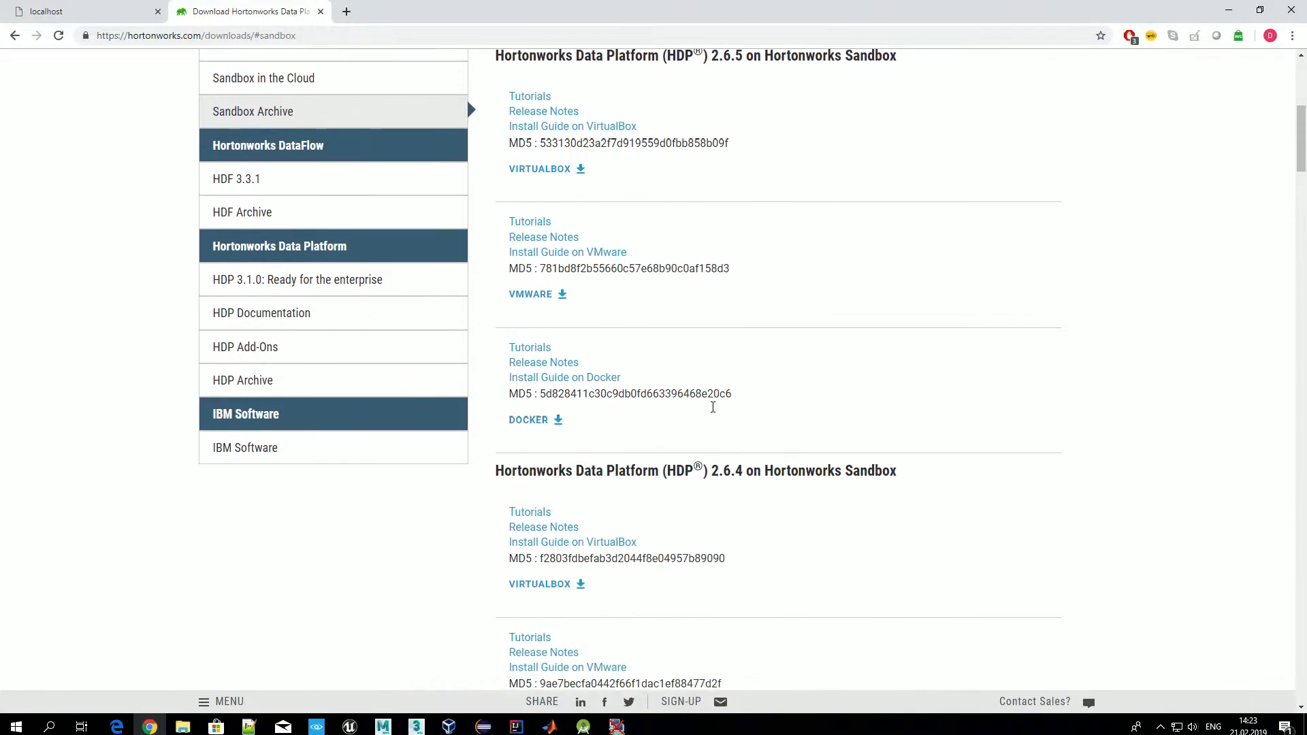
scroll(719, 497, up, 6)
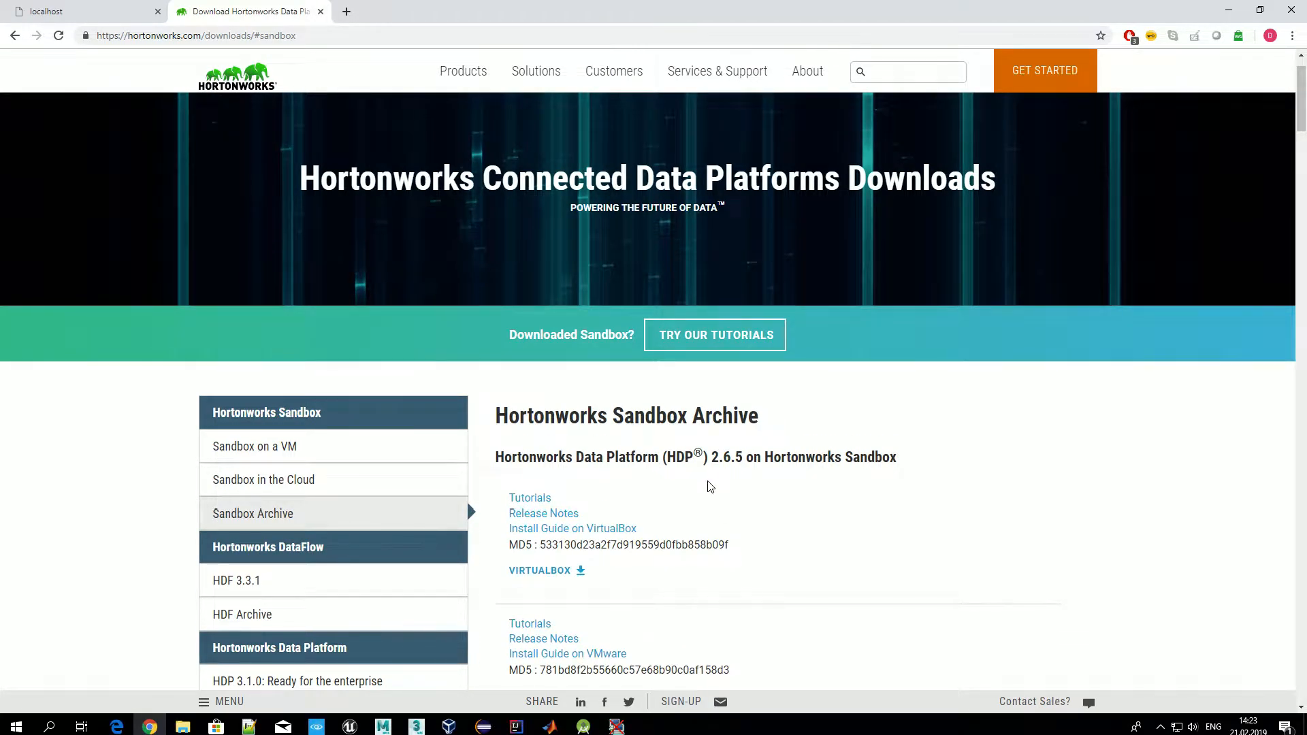
scroll(708, 483, down, 1)
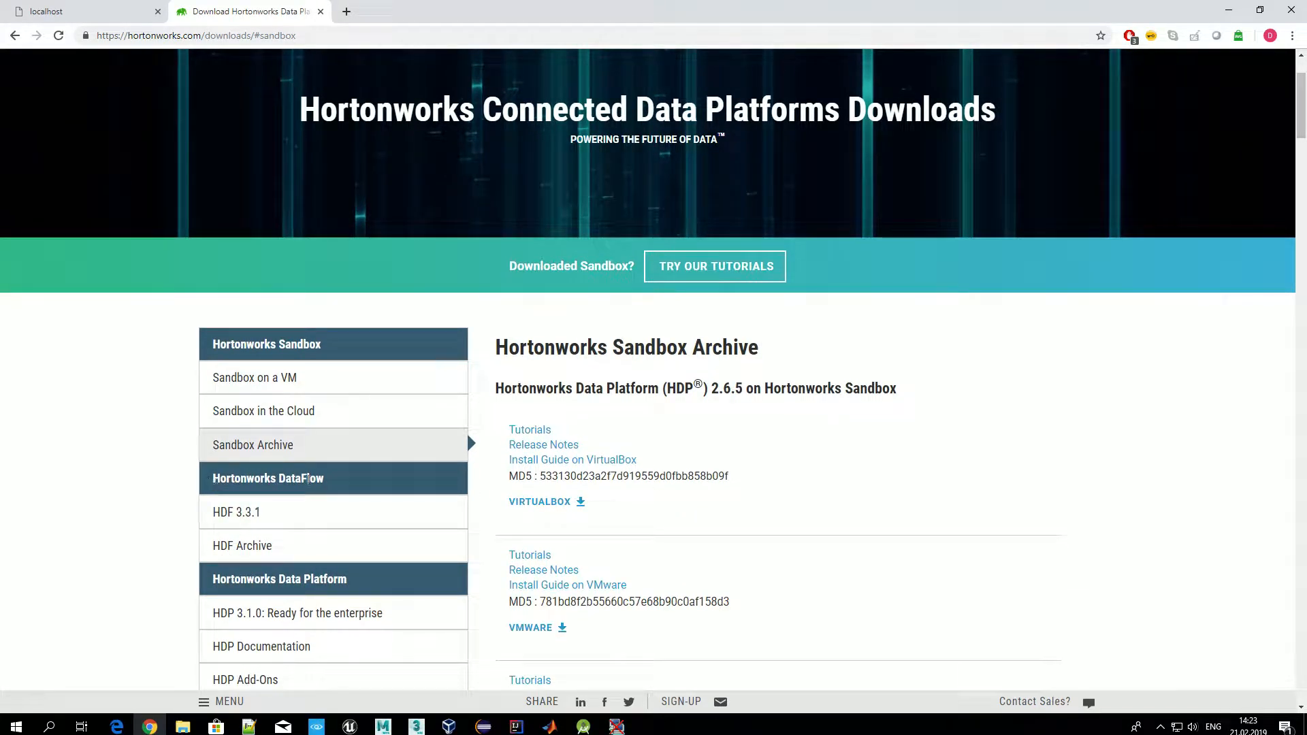
drag(211, 476, 330, 481)
drag(208, 585, 391, 580)
click(391, 584)
Return to the Sandbox on a VM downloads and check the HDP version number in the heading.
click(289, 378)
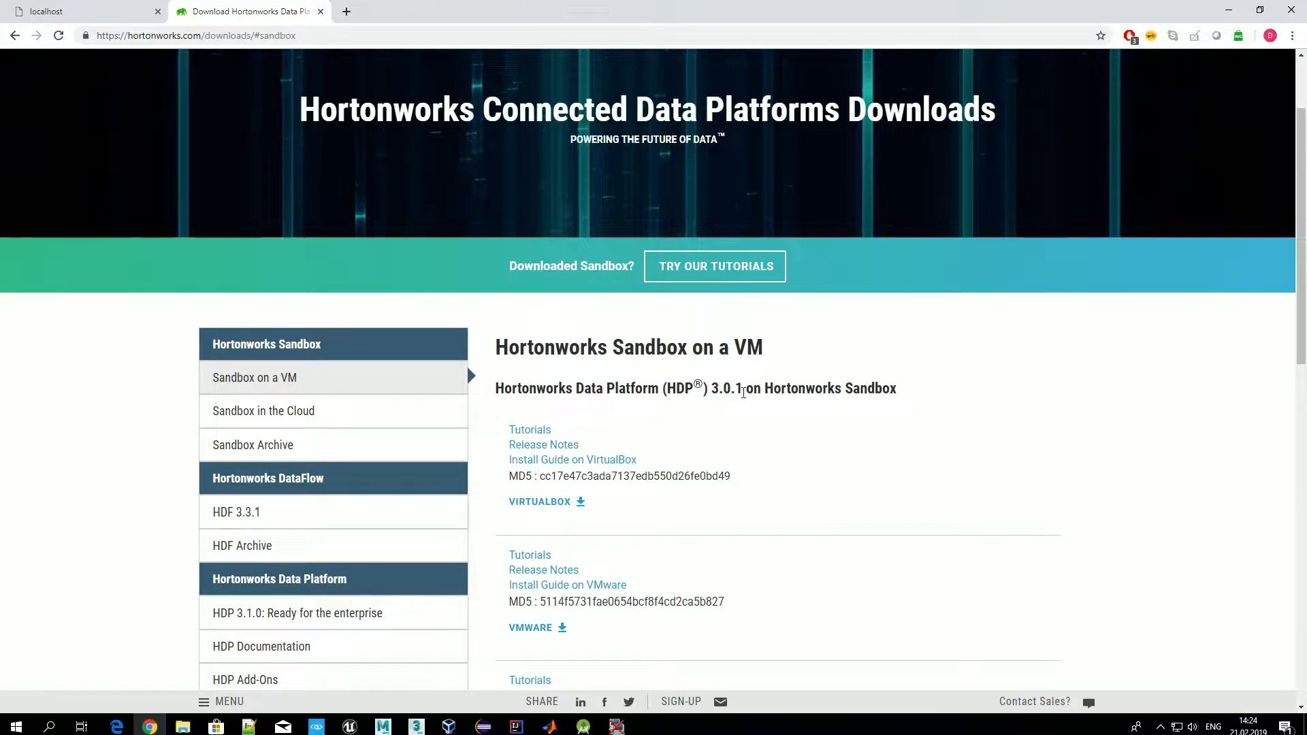
drag(712, 388, 744, 388)
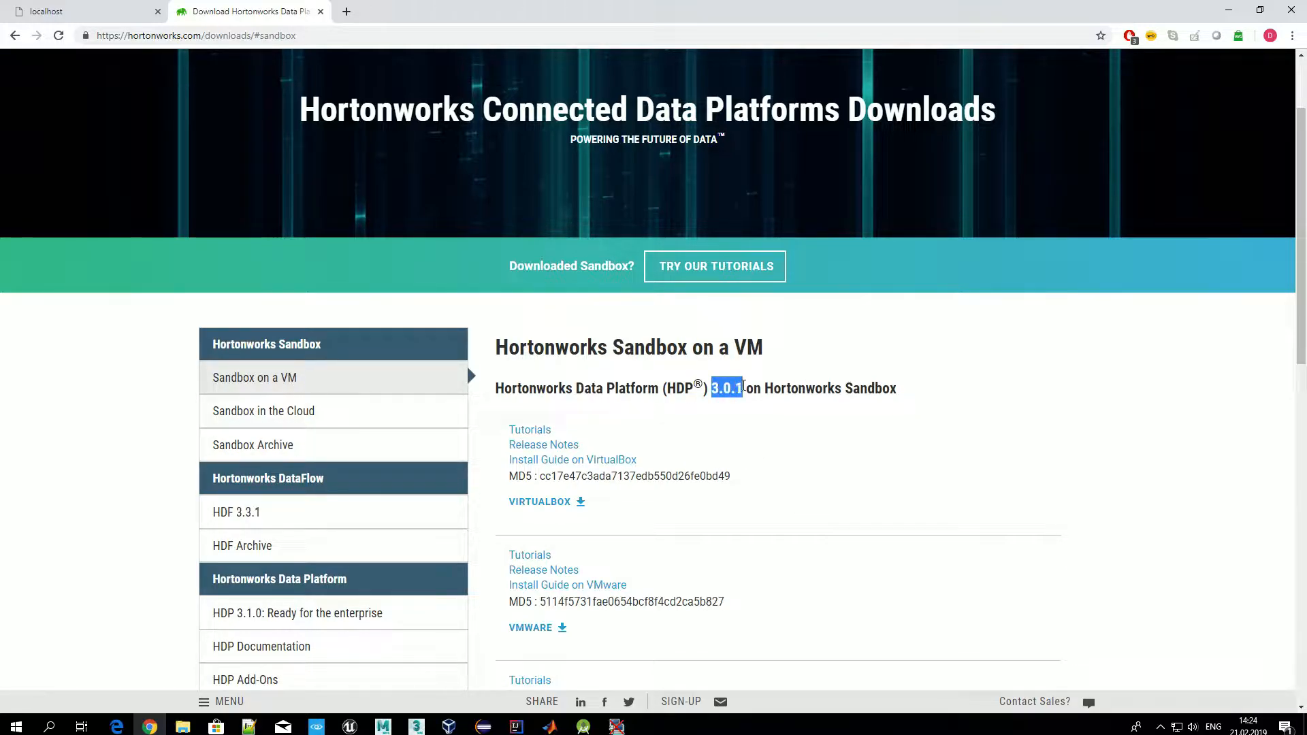
click(766, 487)
Open HDP_3.0.1_virtualbox_181205 from File Explorer in VirtualBox, examine the appliance settings and base folder, and cancel the import.
click(183, 727)
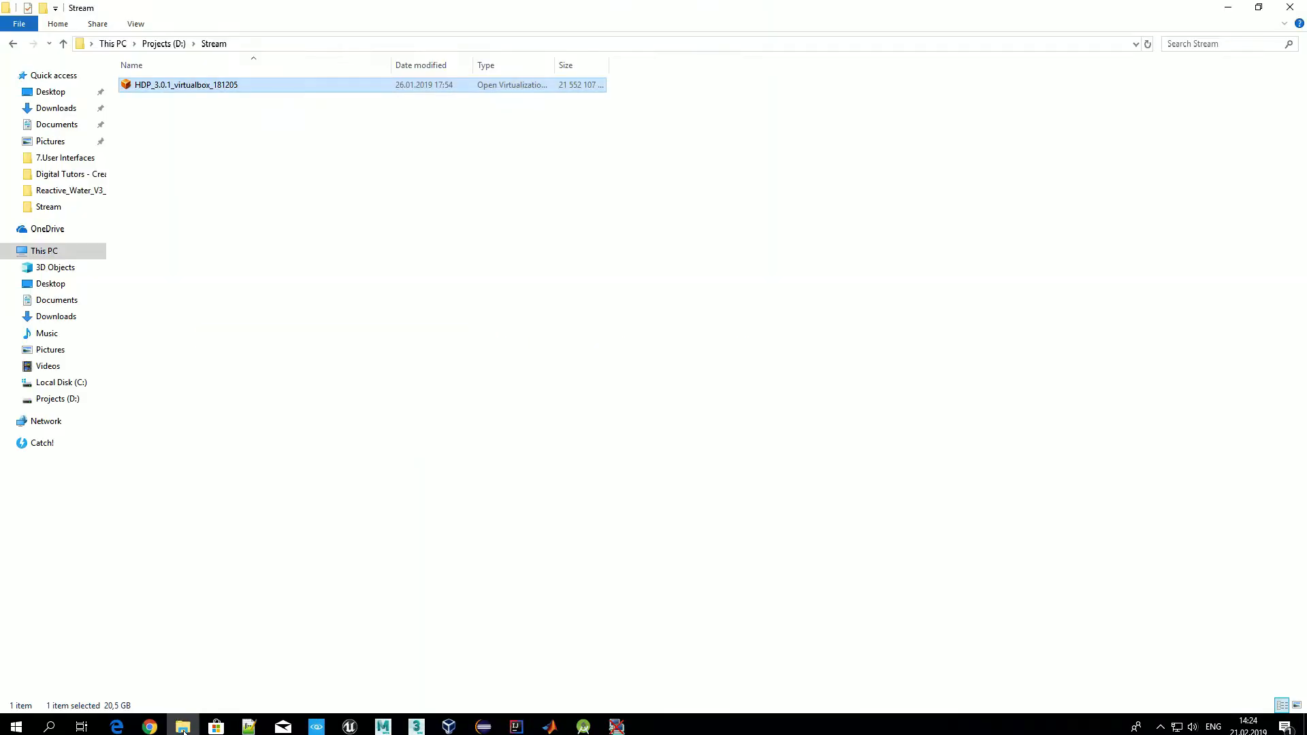
click(507, 222)
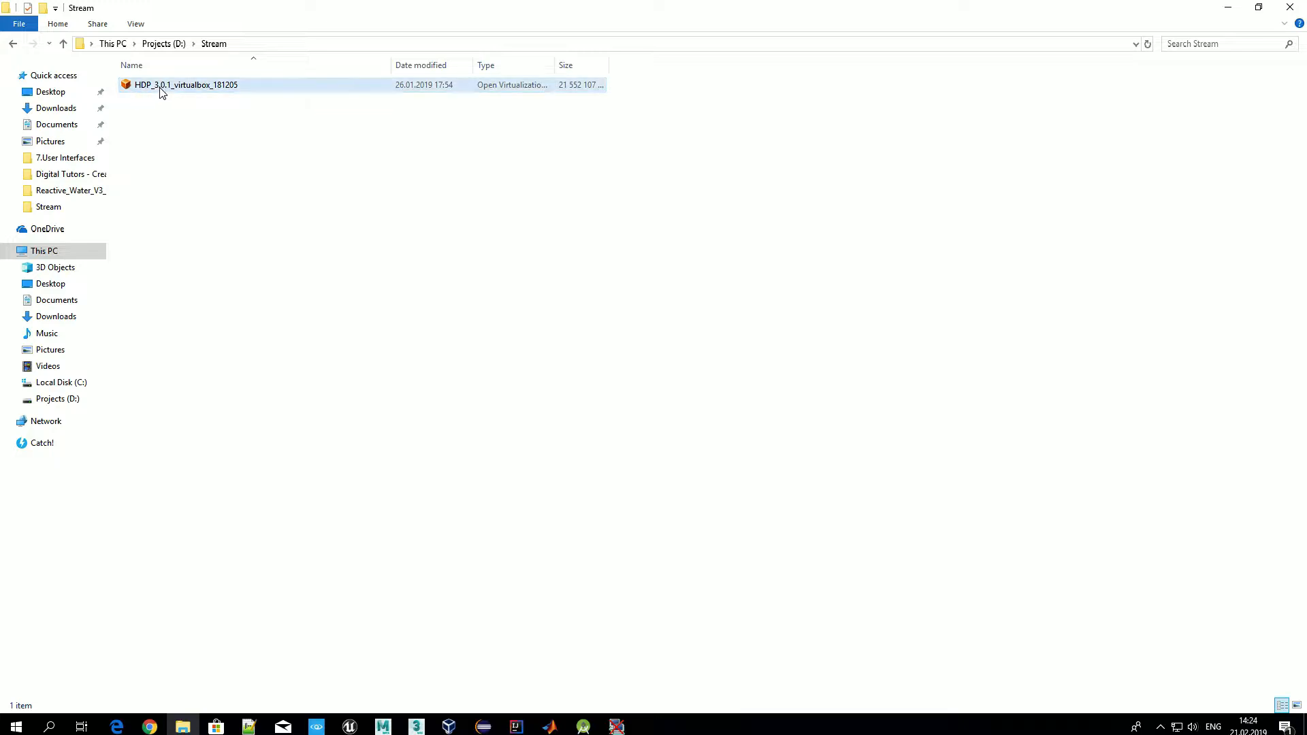
double_click(207, 87)
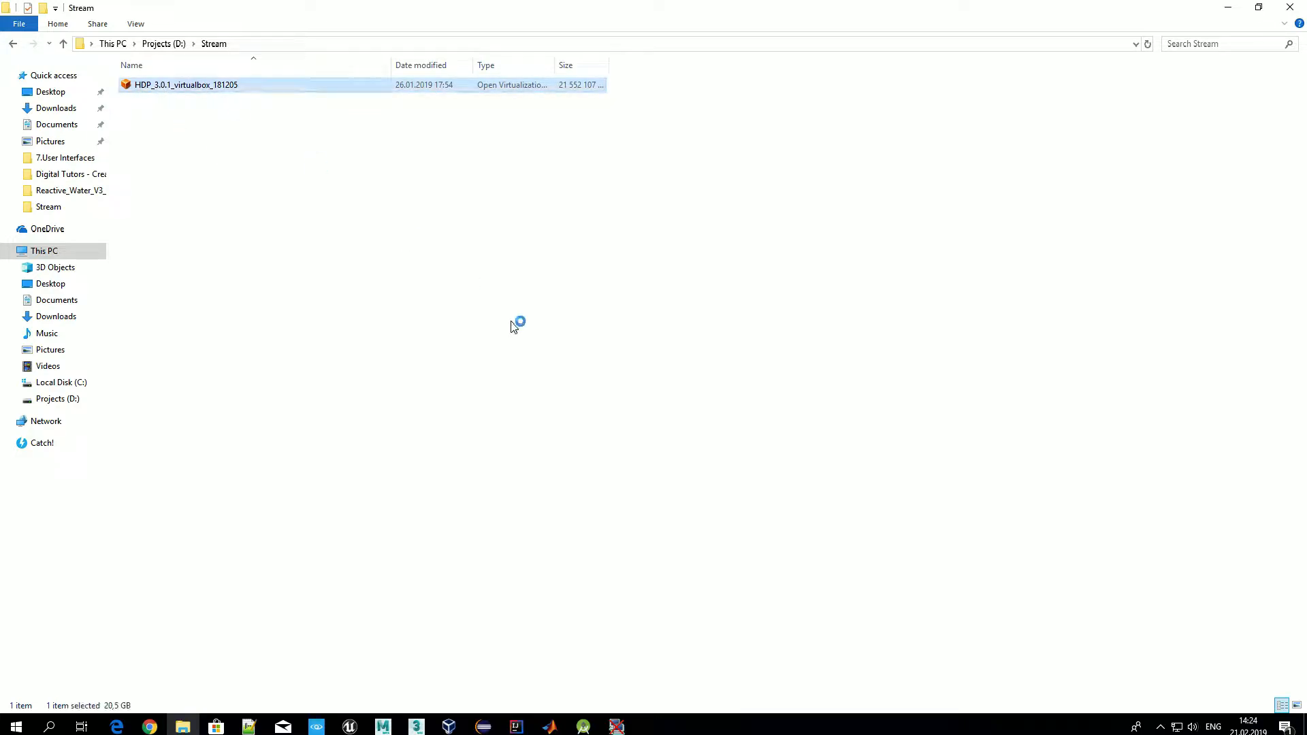
click(619, 391)
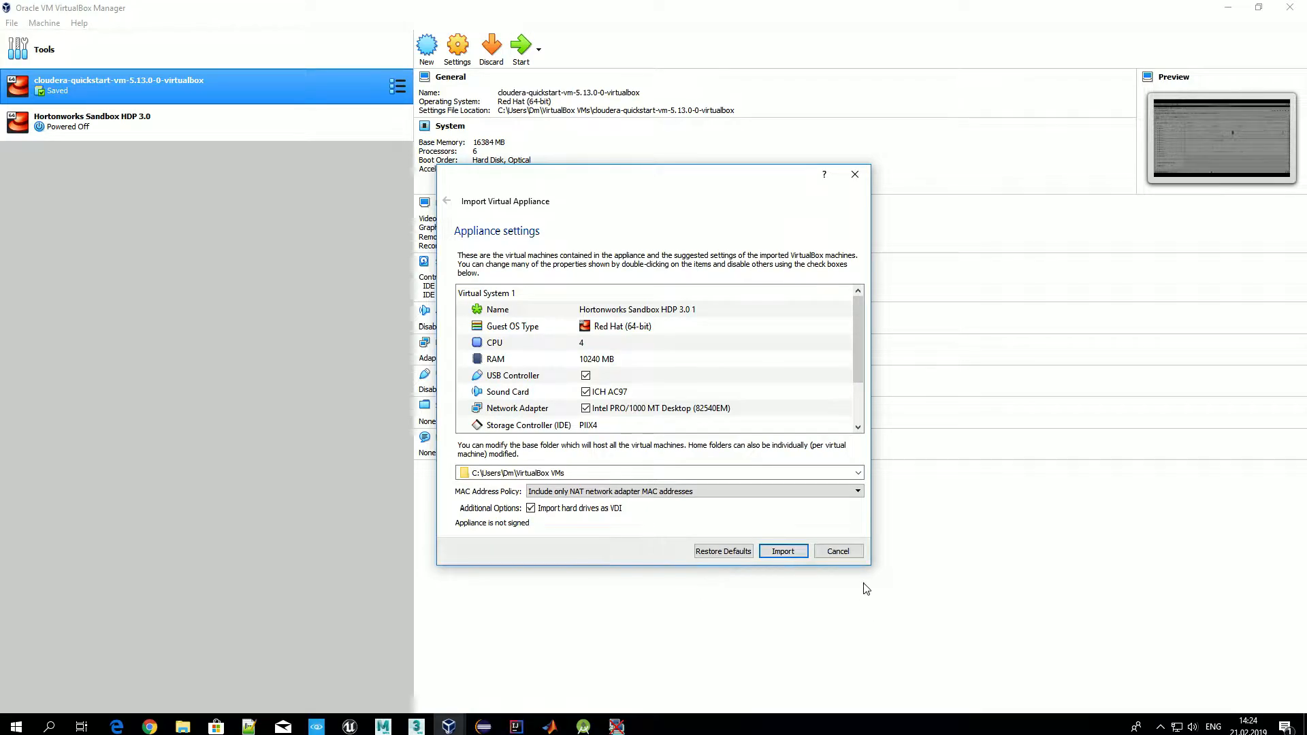
drag(867, 568, 955, 657)
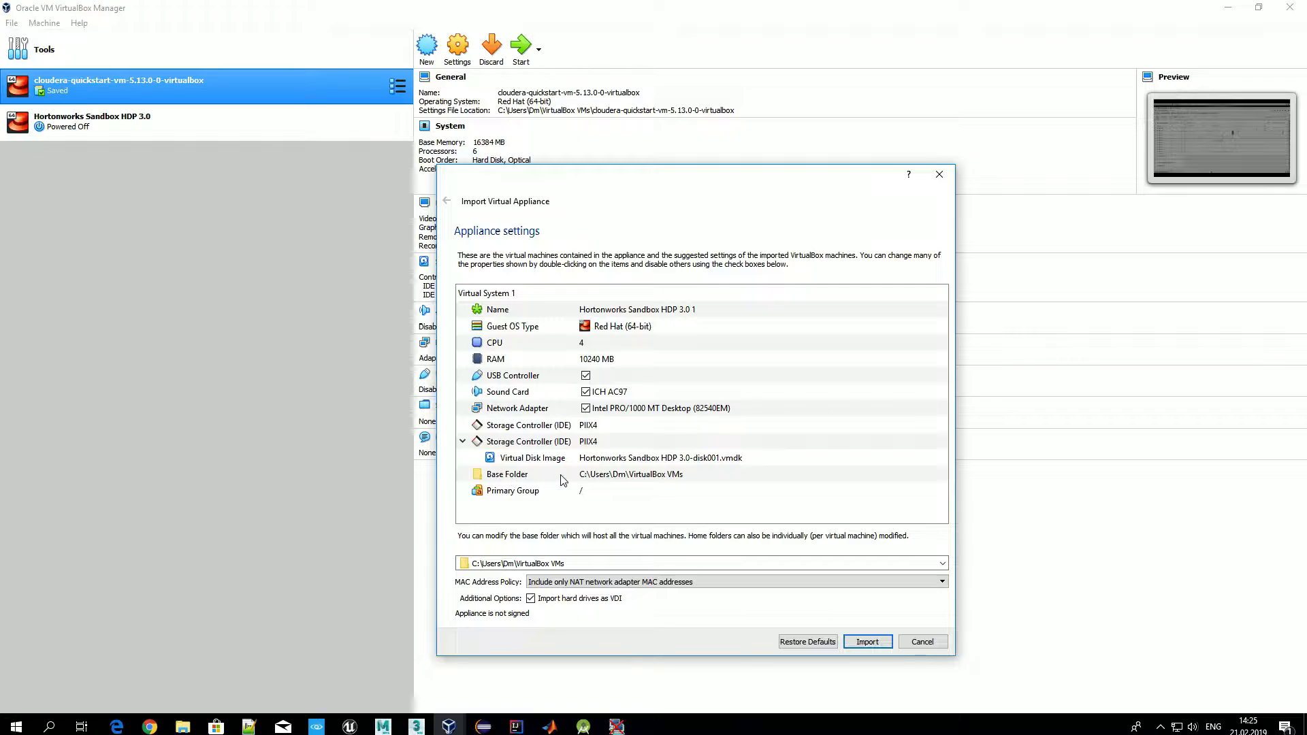
click(670, 481)
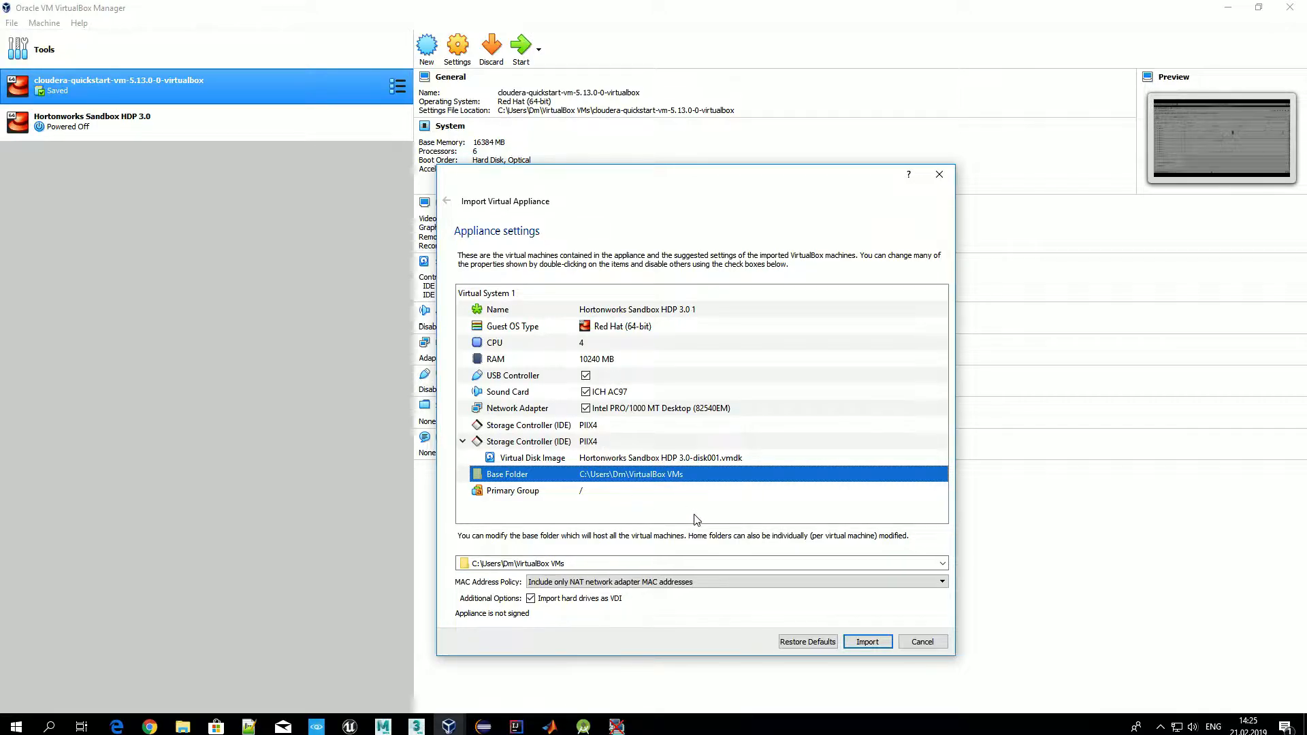
click(925, 643)
Start the Hortonworks Sandbox HDP 3.0 virtual machine and reposition its console window.
click(260, 125)
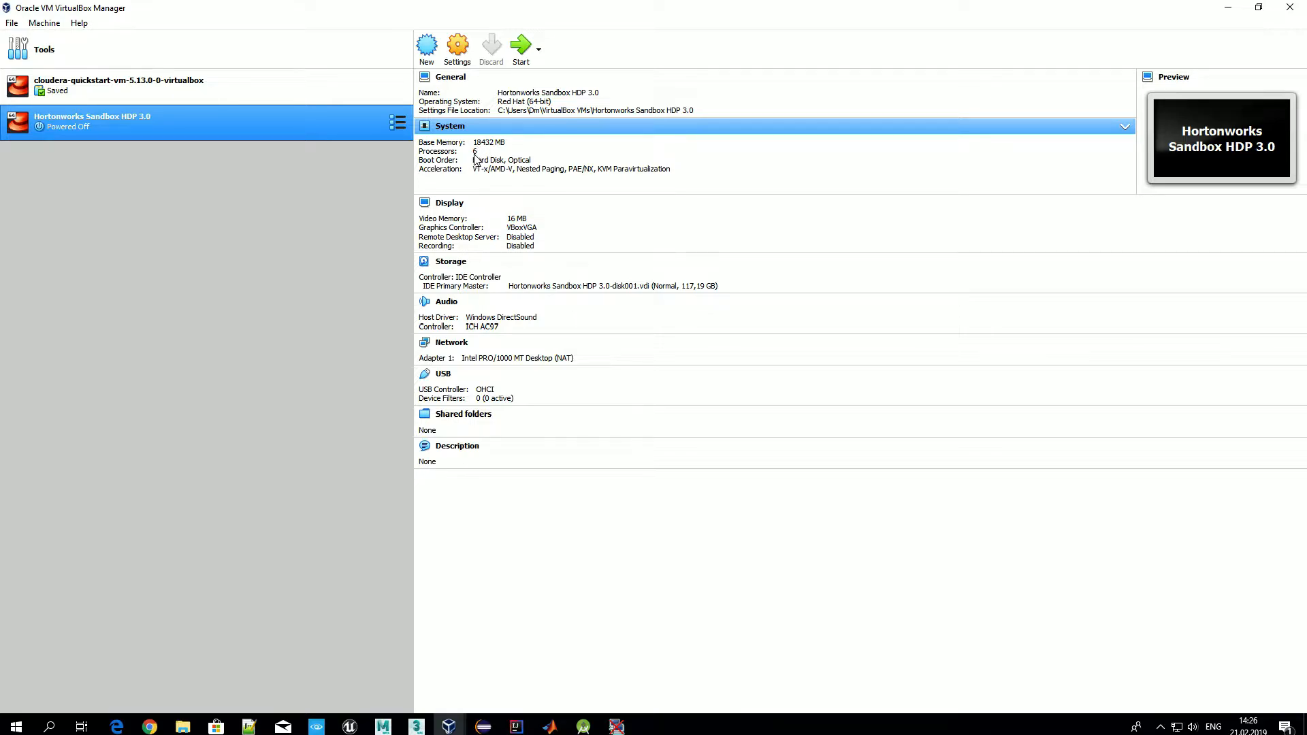
click(520, 46)
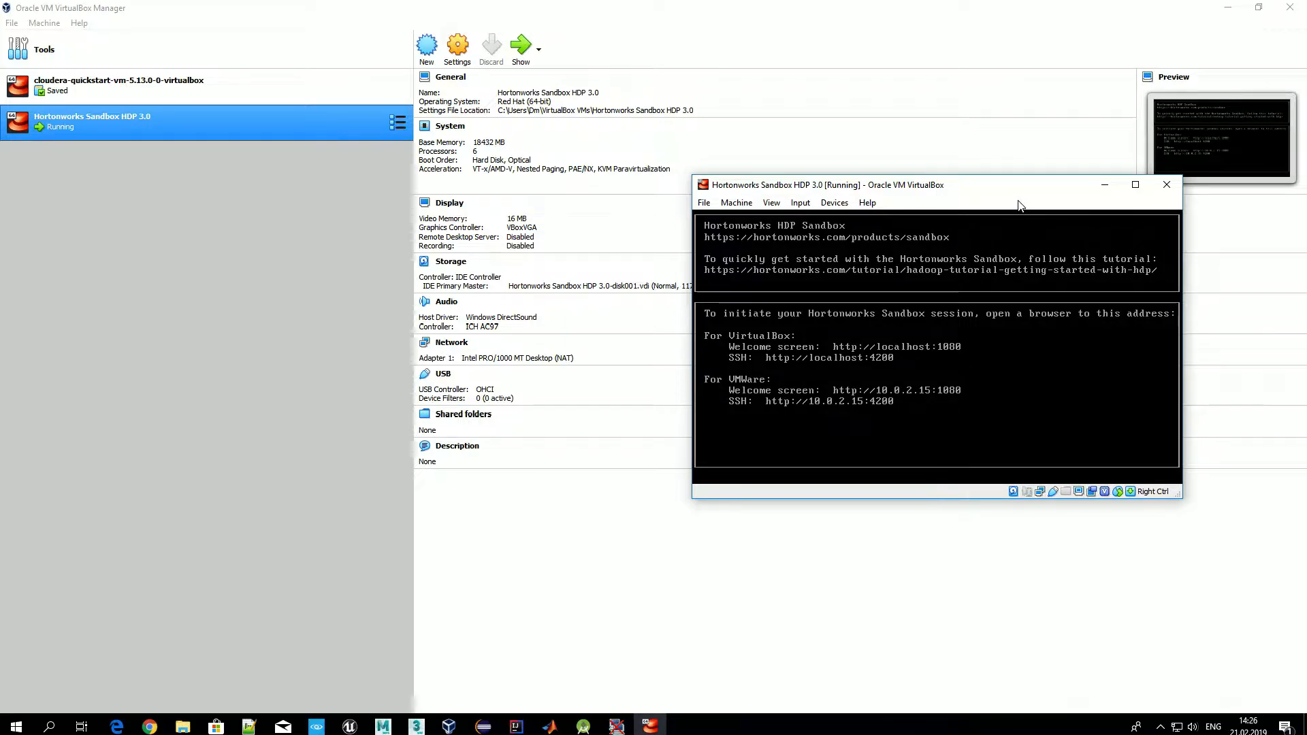
drag(1029, 191, 983, 211)
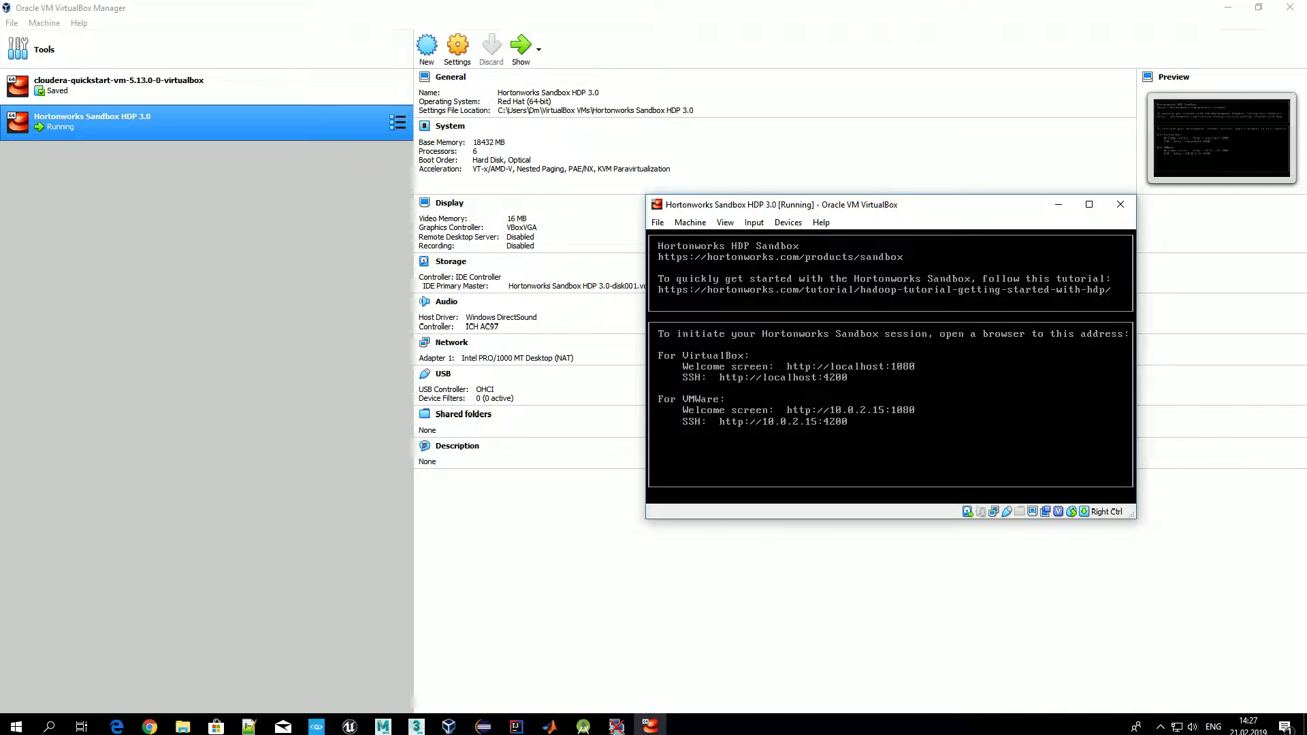
Switch to the KiTTY terminal and restart the root SSH session on localhost.
click(616, 726)
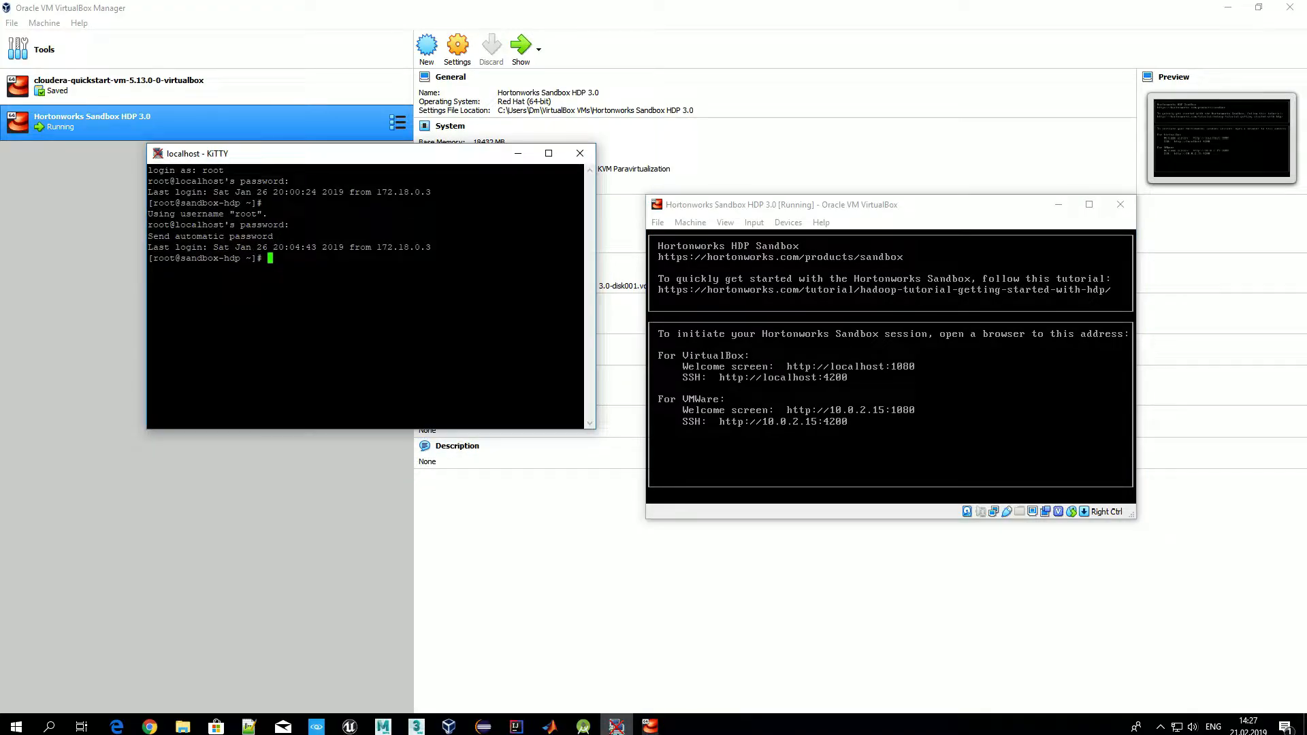
click(157, 154)
click(204, 327)
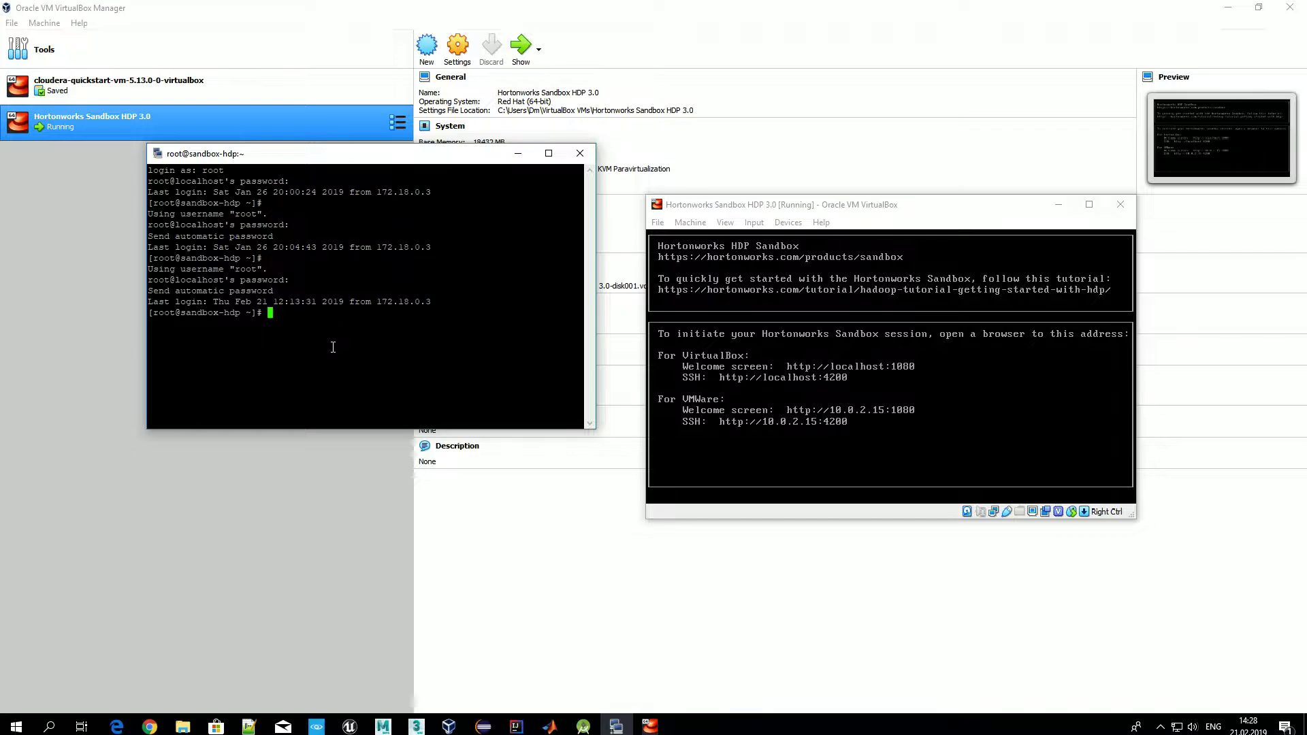
Switch to Chrome's localhost page, reload the Ambari login, and highlight localhost:8080 in the address.
click(149, 727)
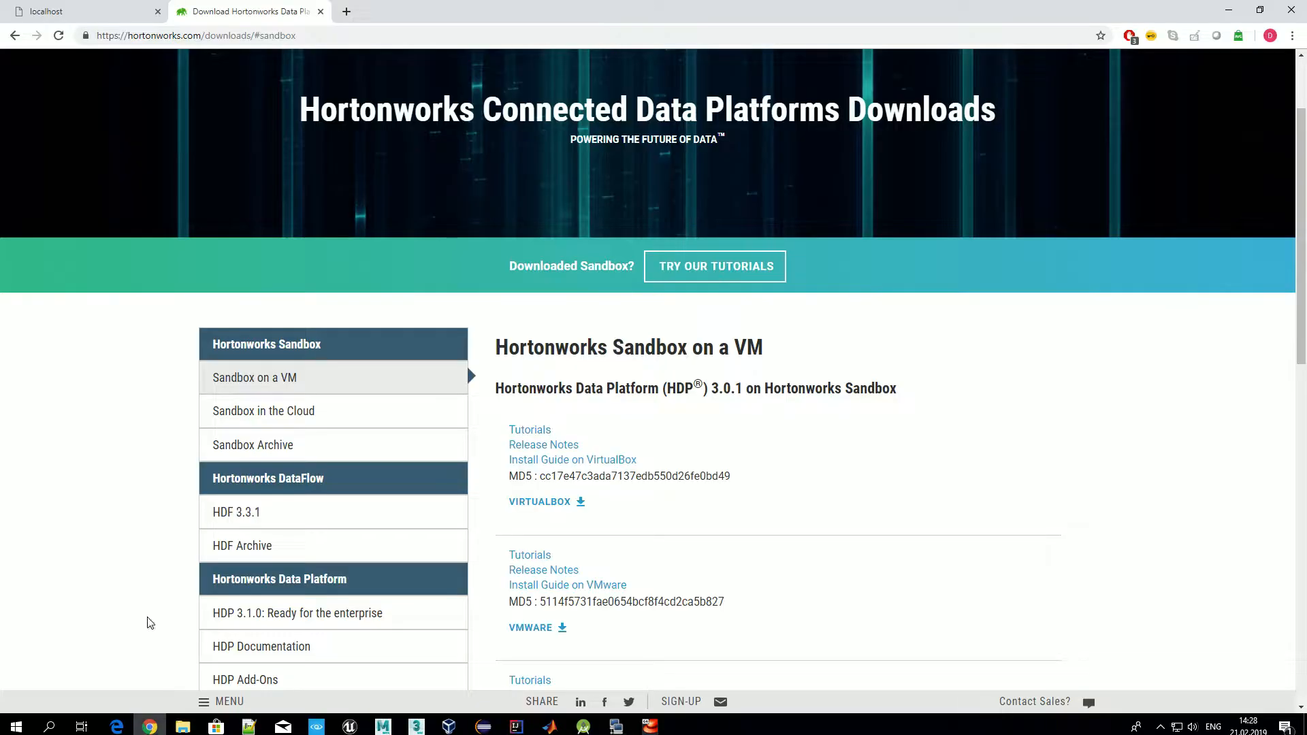
click(98, 12)
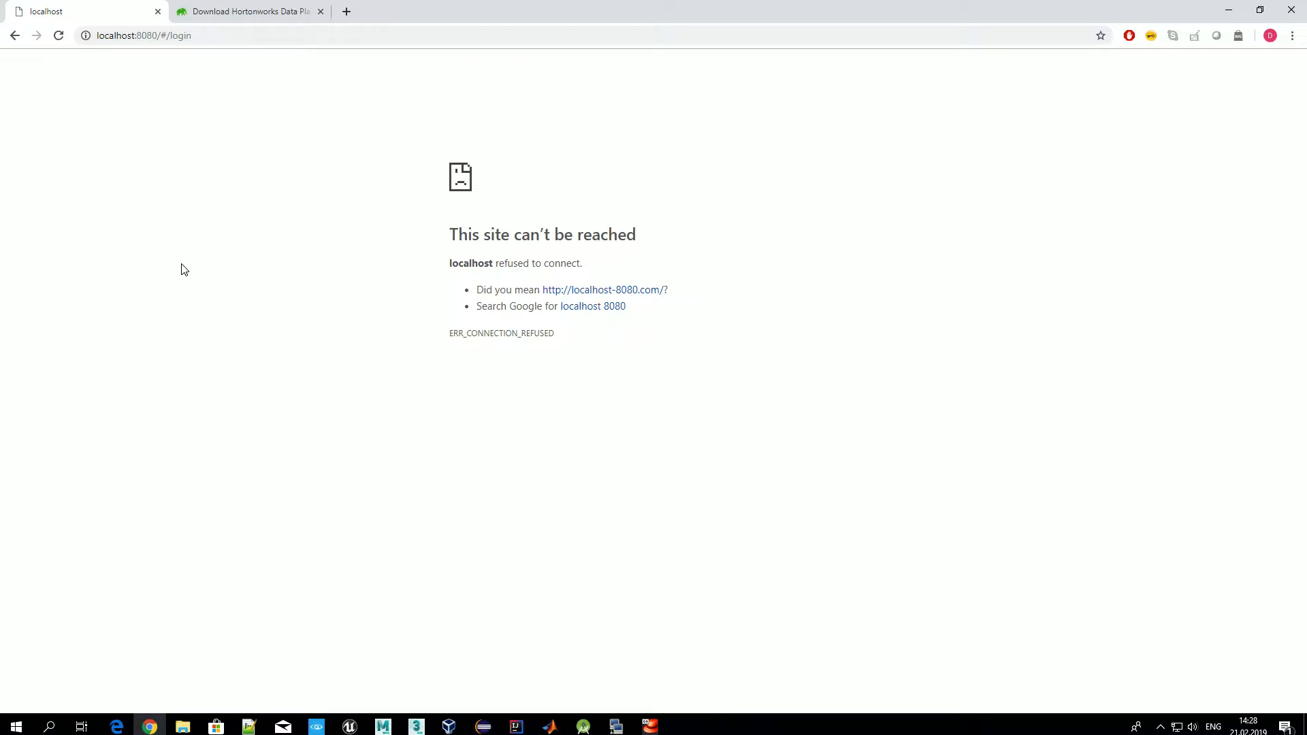
key(F5)
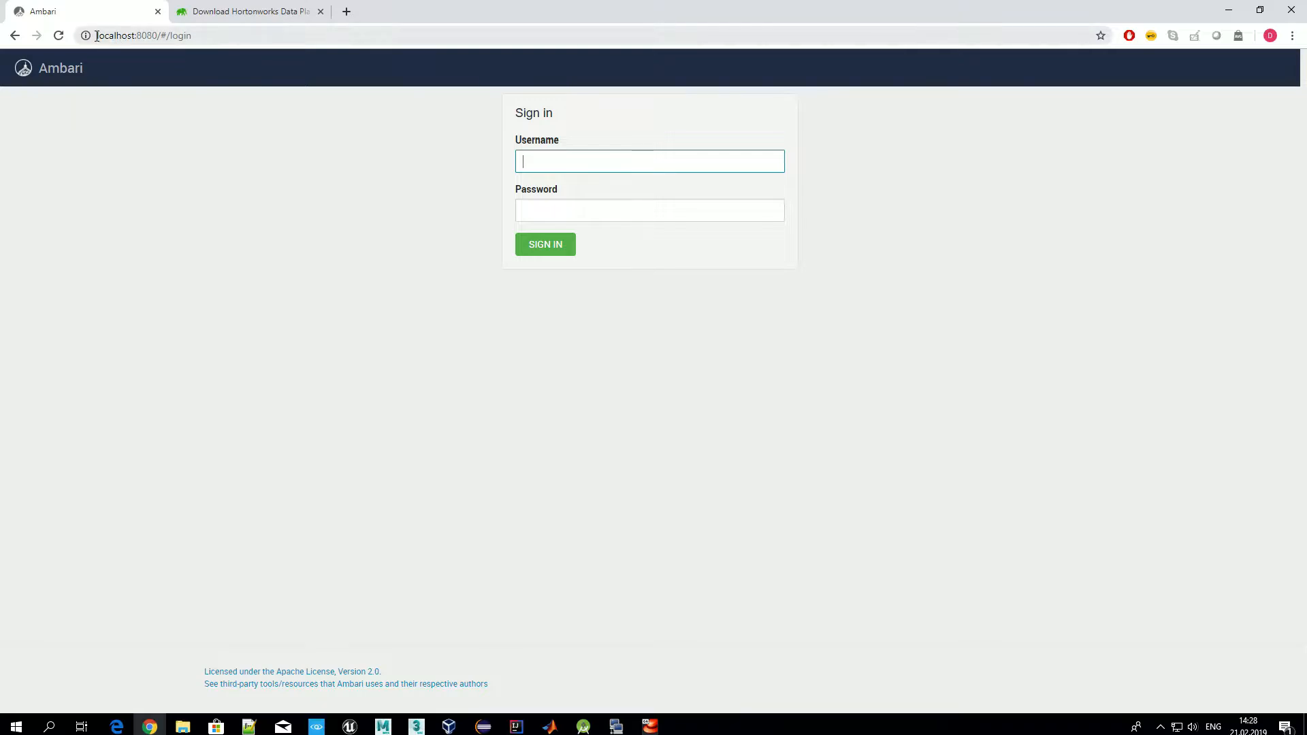
drag(98, 35, 159, 38)
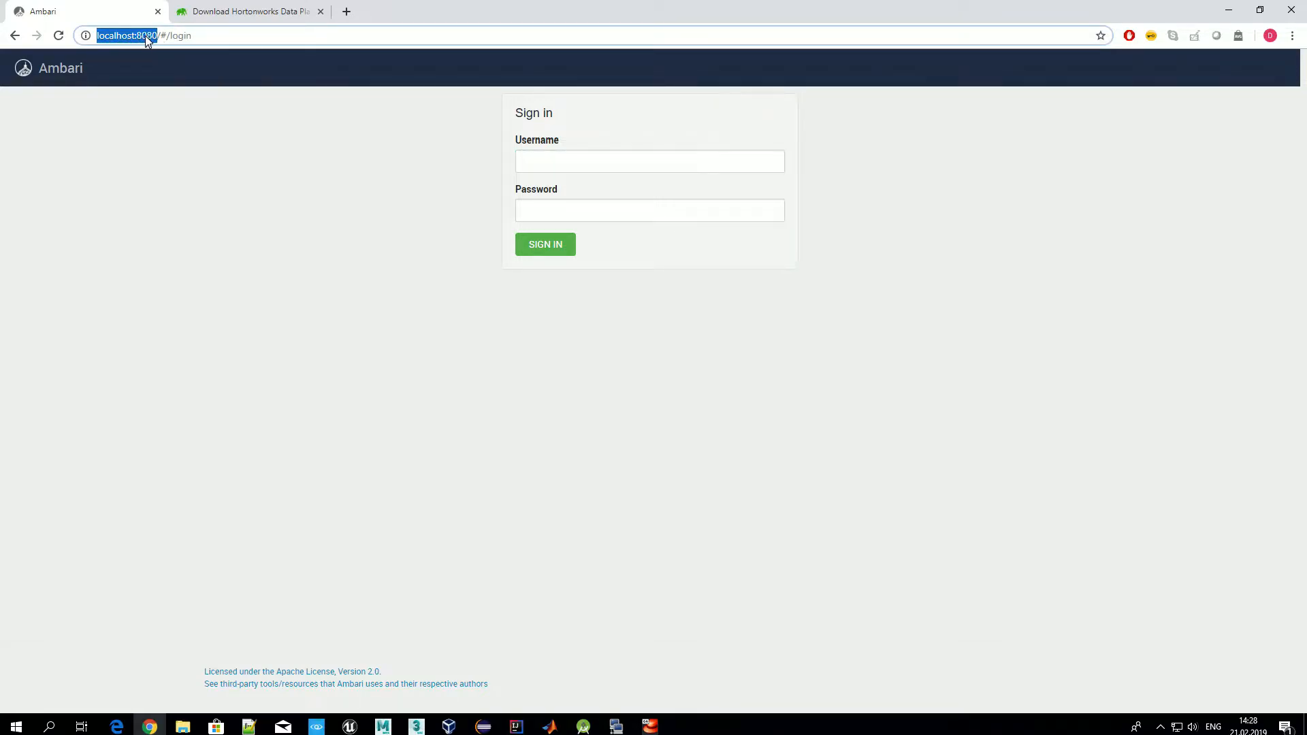
Sign in to Ambari by entering the operations account's username and password.
click(475, 139)
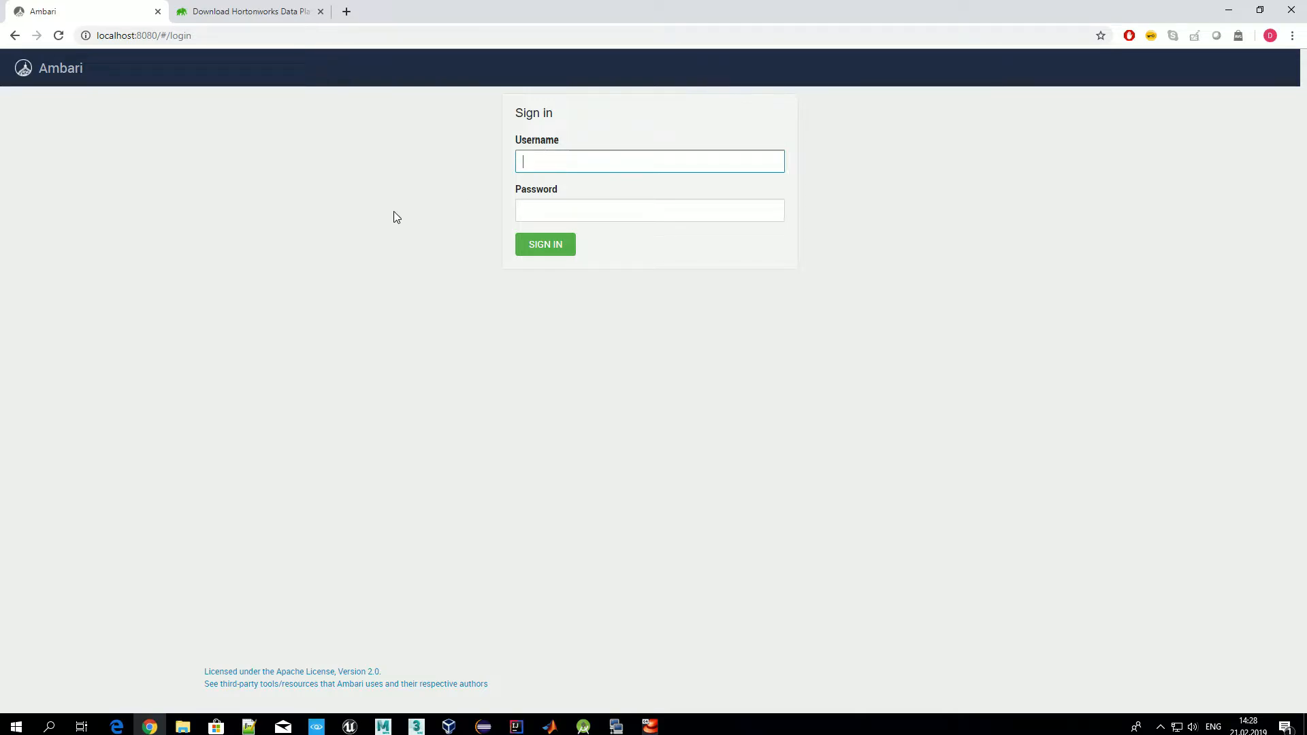
text(raj_ops)
key(Tab)
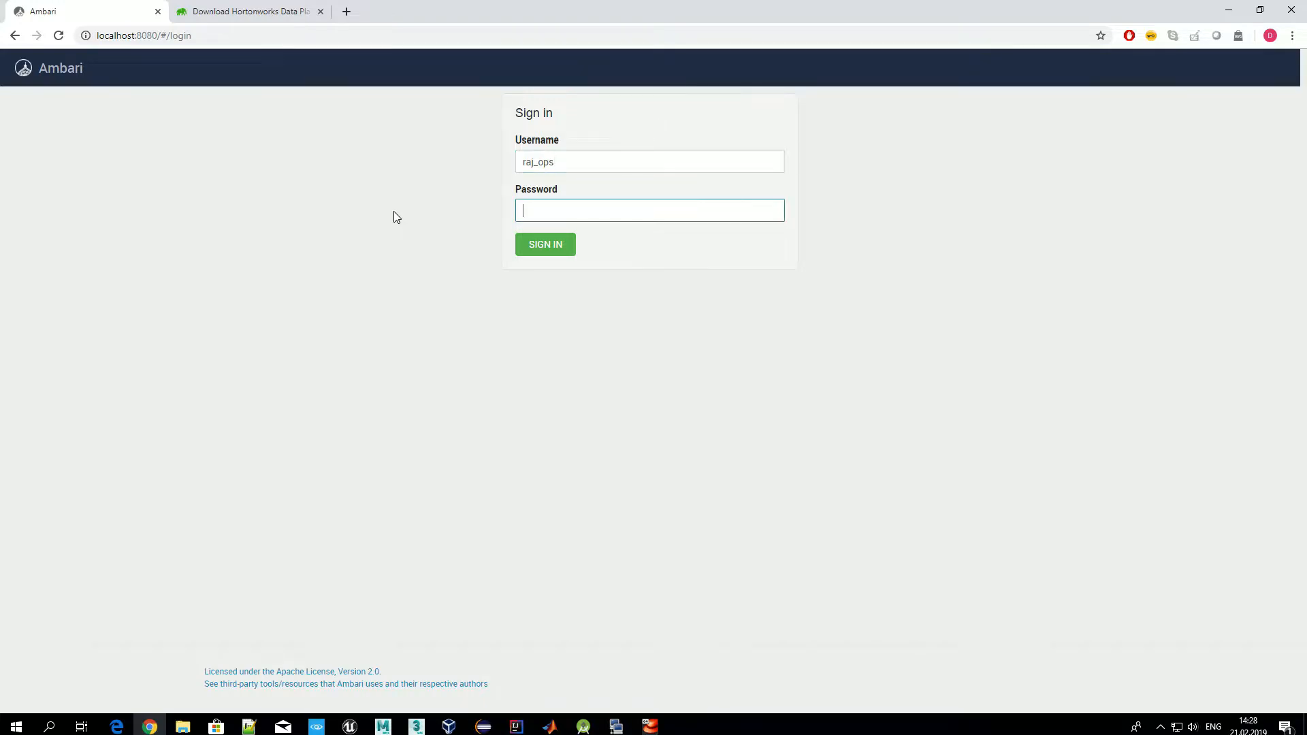
text(raj_ops)
key(Return)
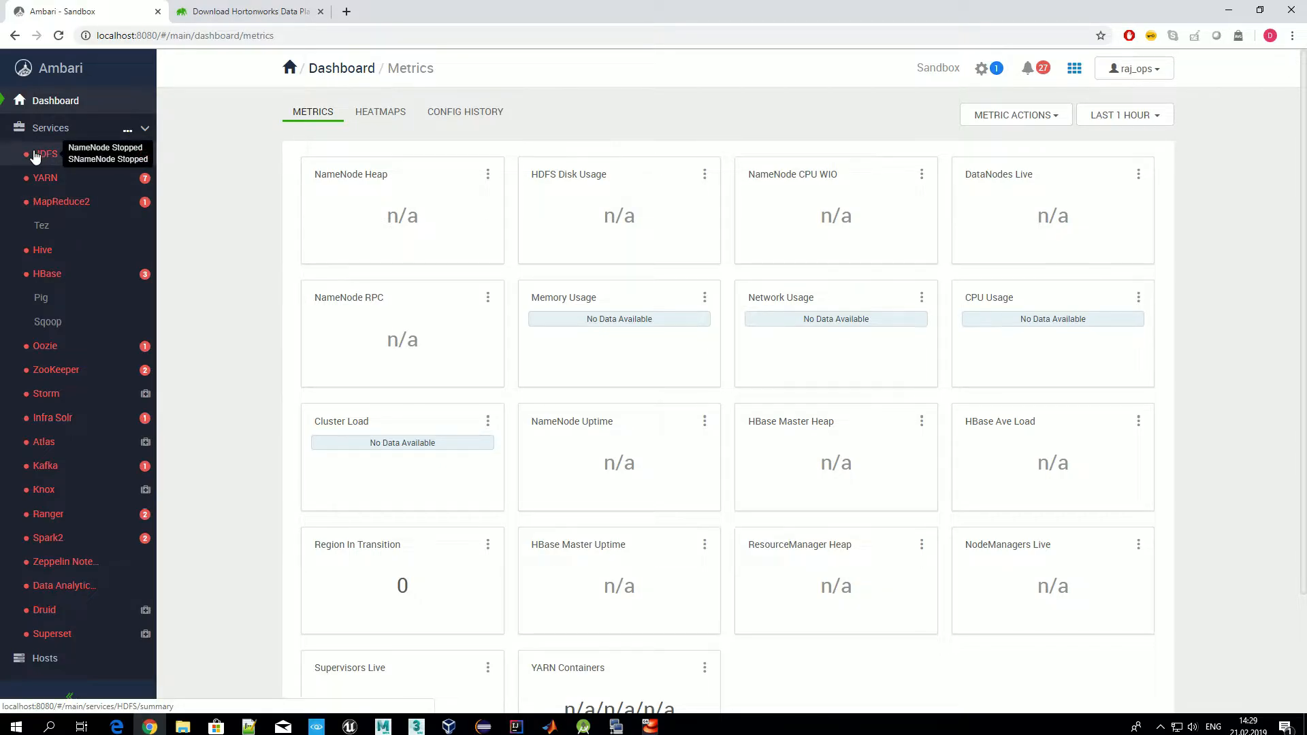
Check the available service actions, and open the details of the running Start All Services background operation.
click(146, 130)
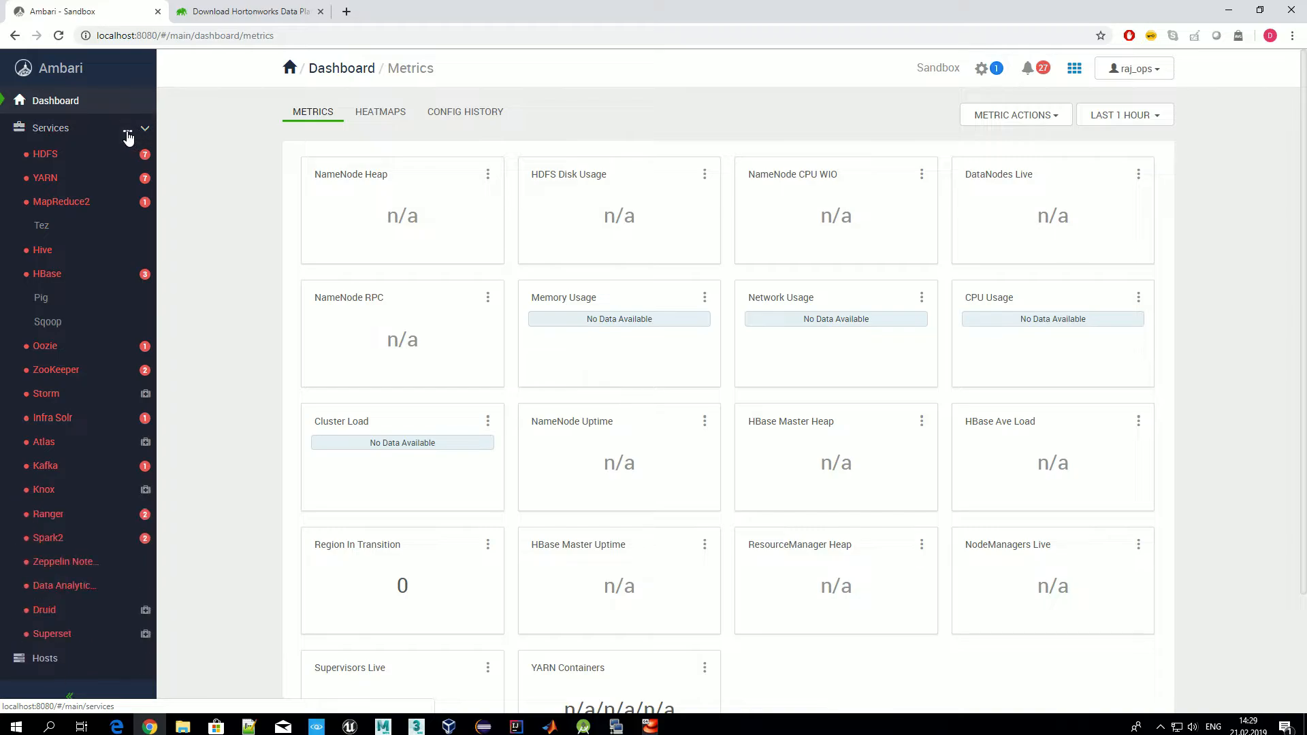
click(128, 133)
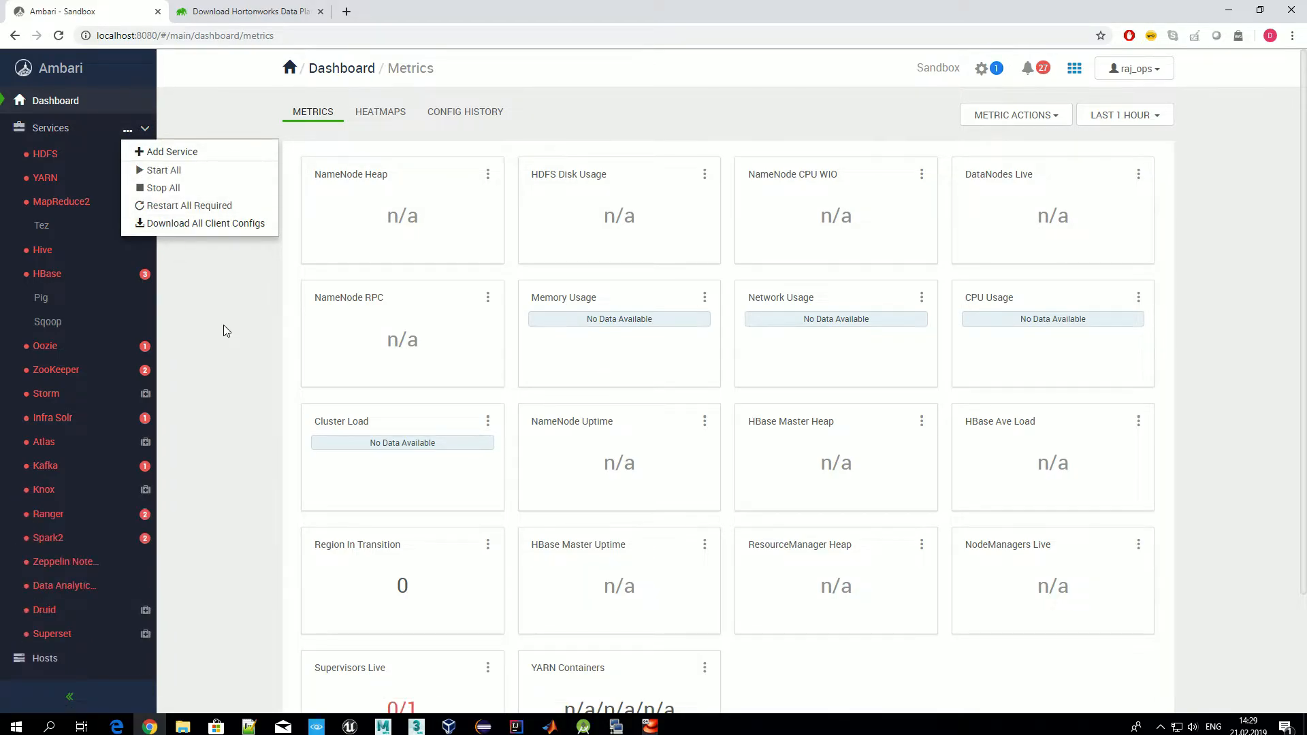
click(998, 69)
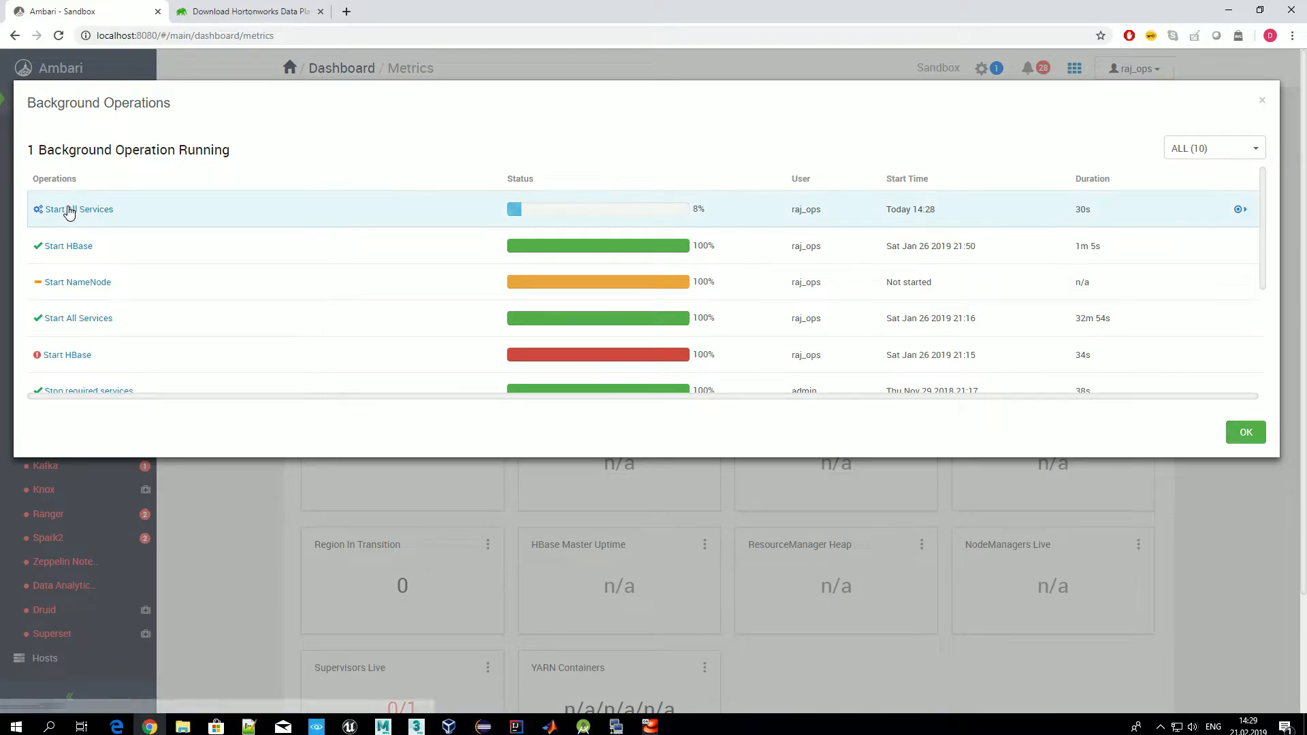
click(65, 209)
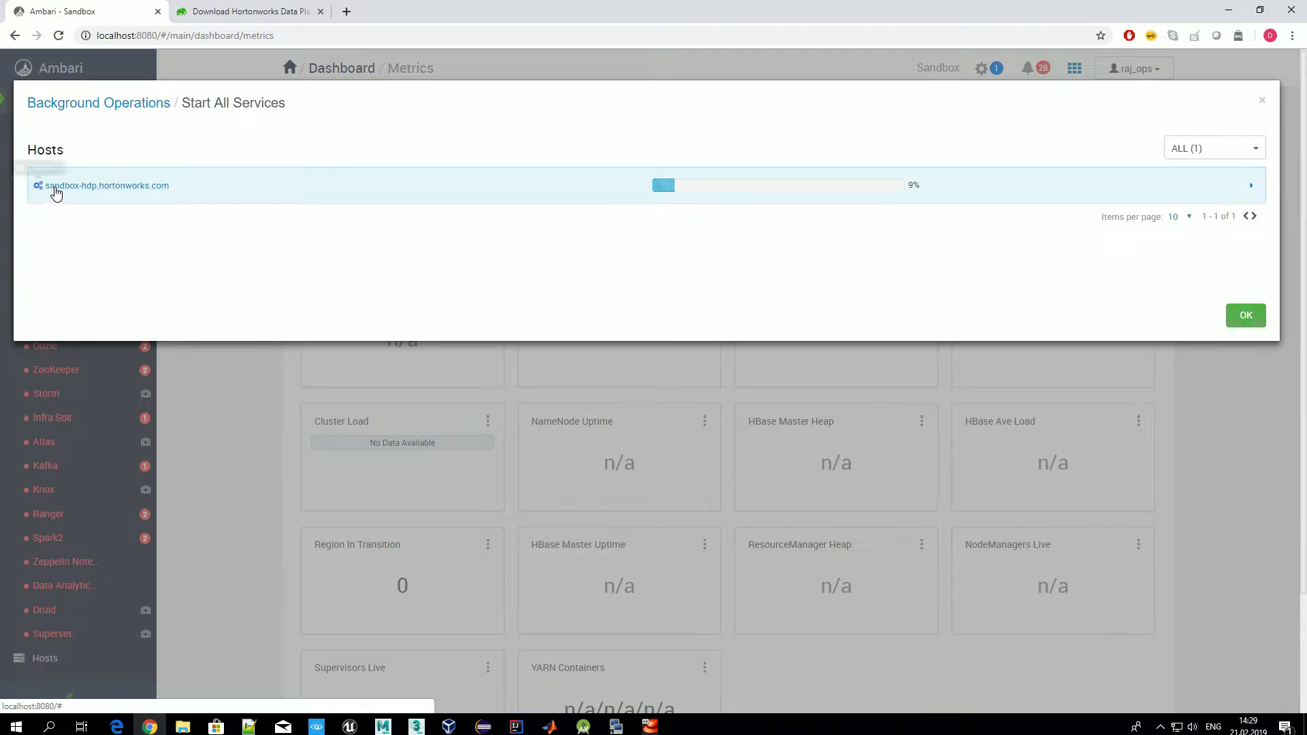
Review the task list of the sandbox-hdp.hortonworks.com host under Start All Services, and close the background operations window.
click(117, 193)
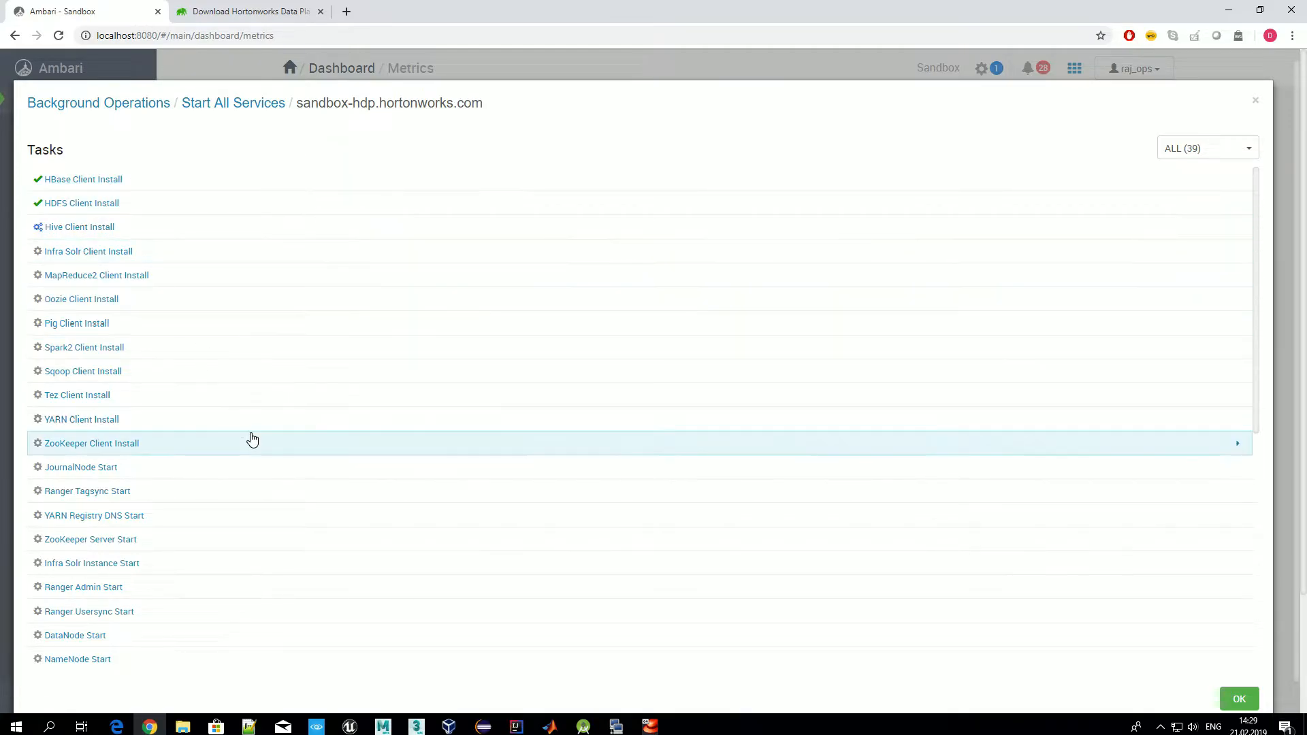
scroll(252, 439, down, 4)
scroll(265, 428, up, 5)
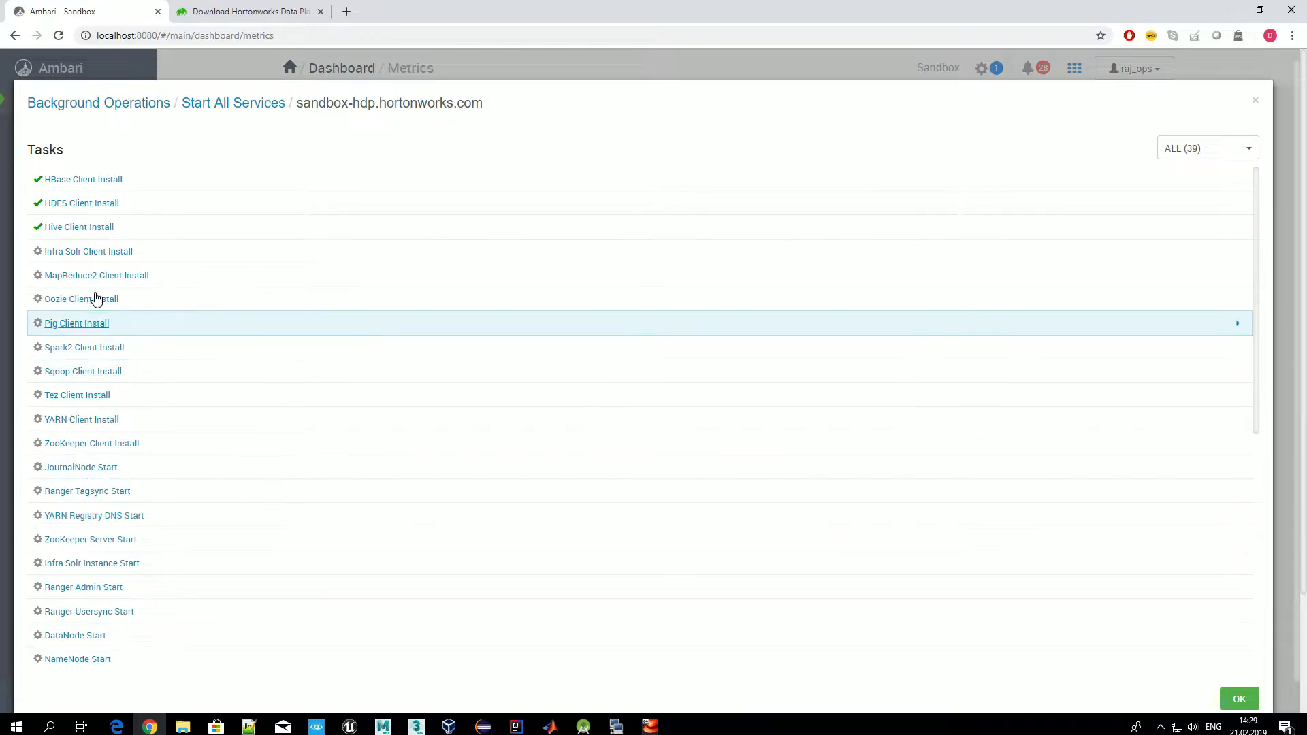
scroll(214, 307, down, 1)
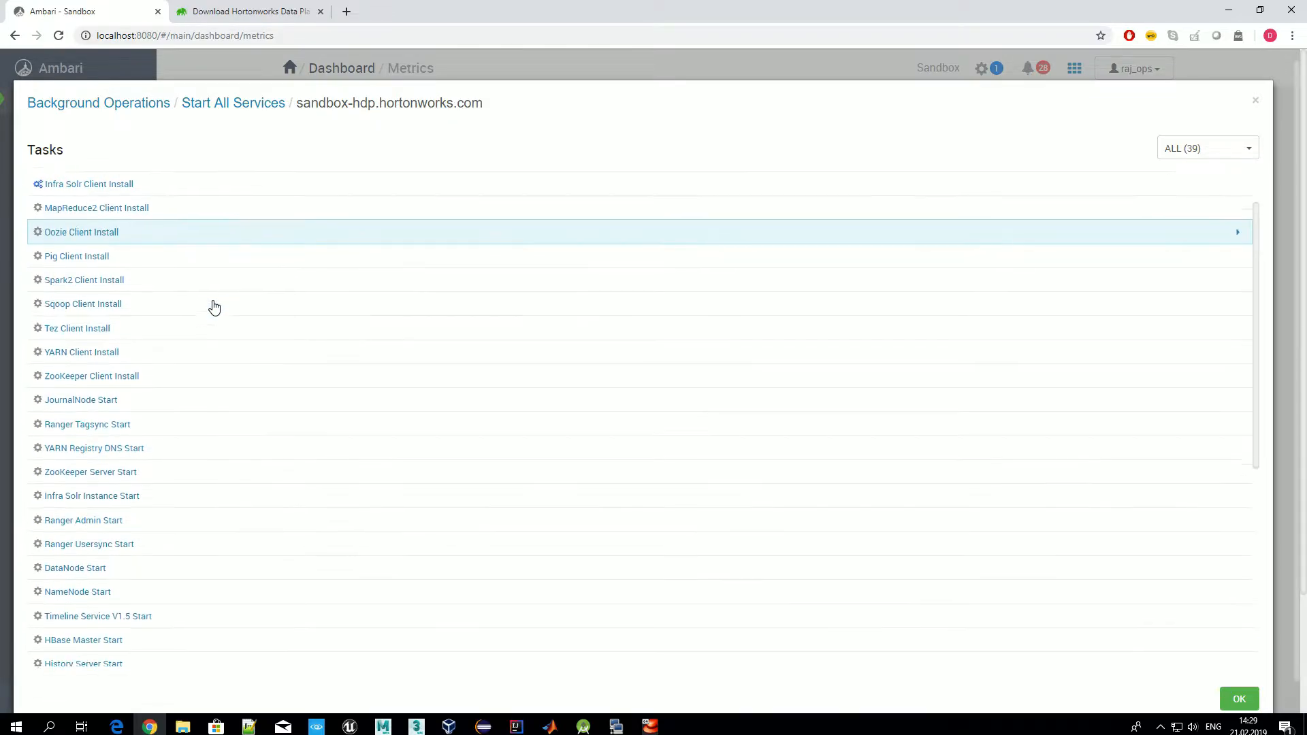
scroll(215, 307, down, 1)
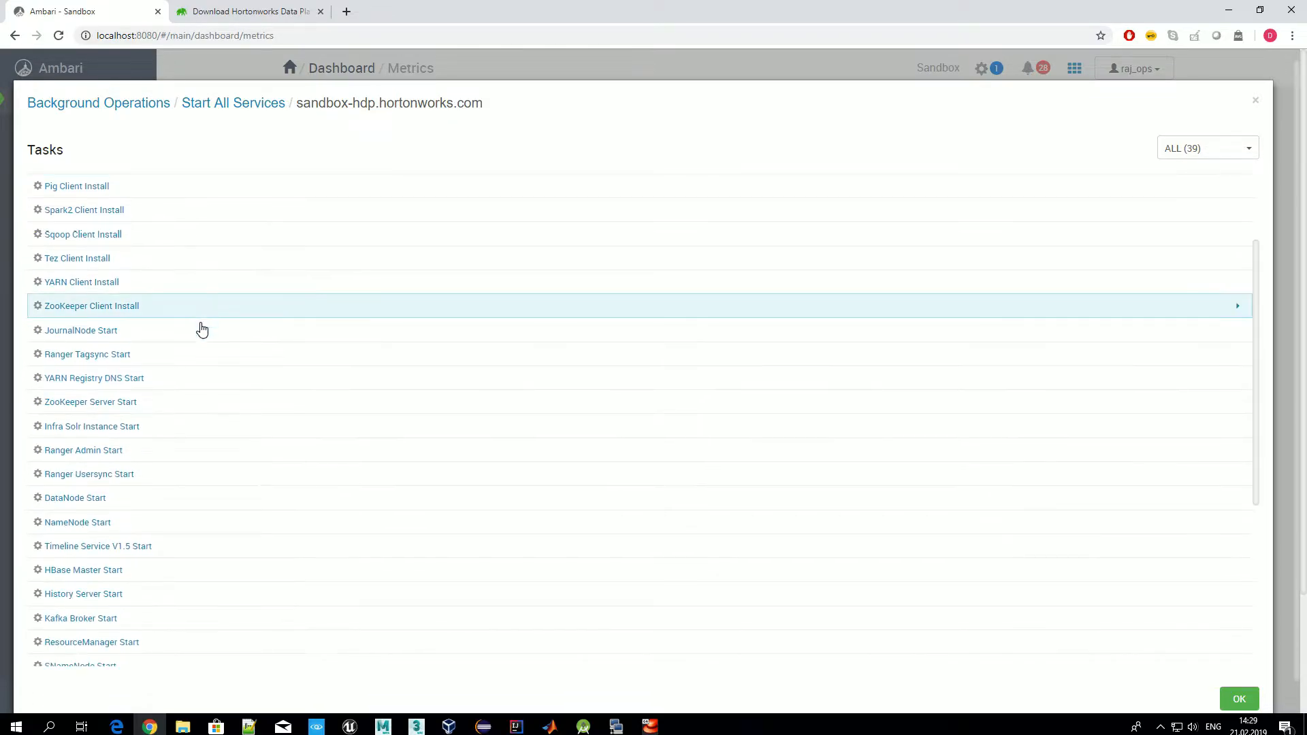
click(1239, 697)
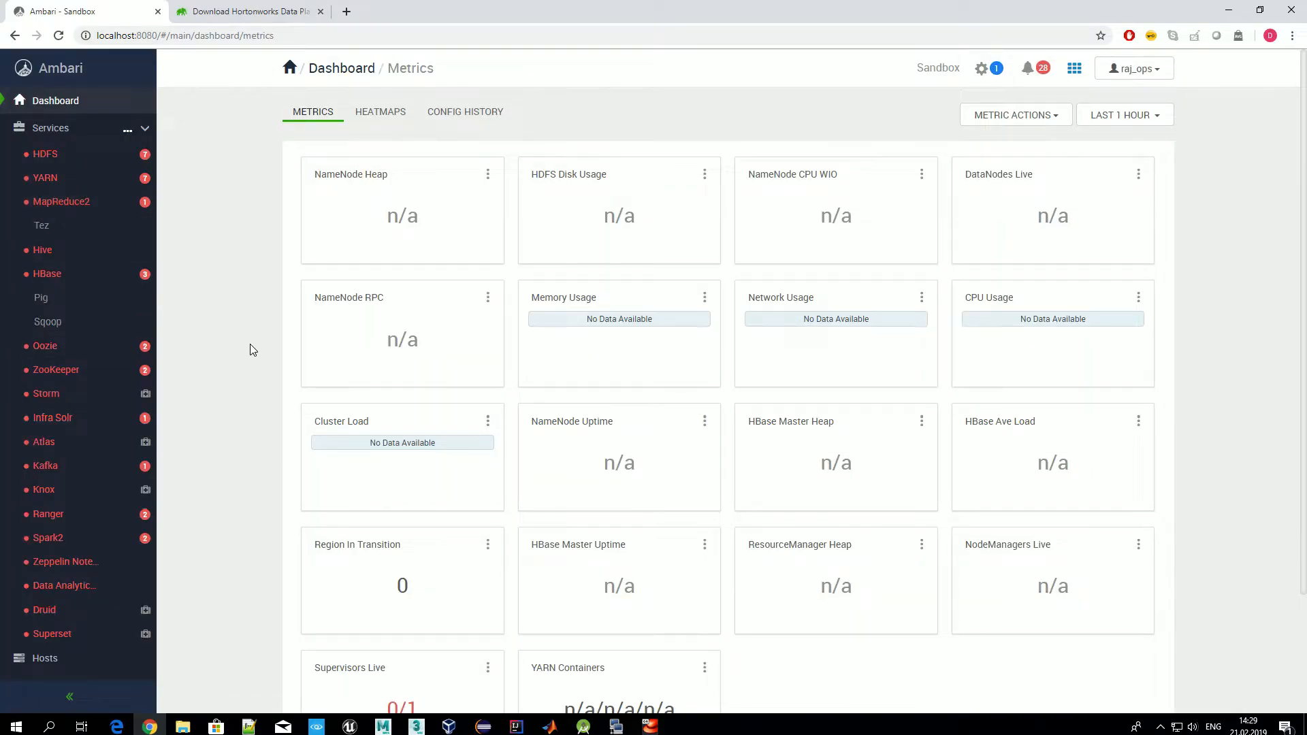
Open the HDFS service summary, review its alerts and how long the Secondary NameNode Process alert has lasted, and close the alerts.
scroll(246, 357, down, 2)
scroll(242, 364, up, 3)
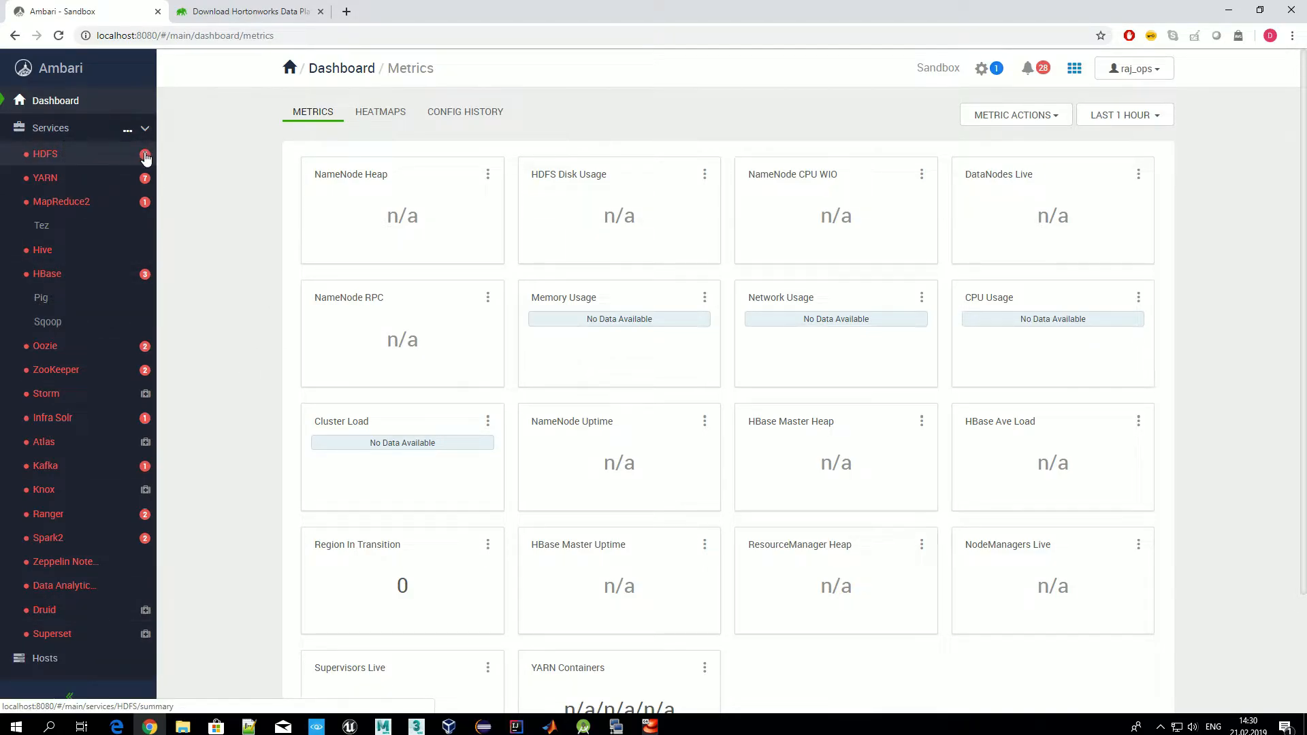
click(145, 157)
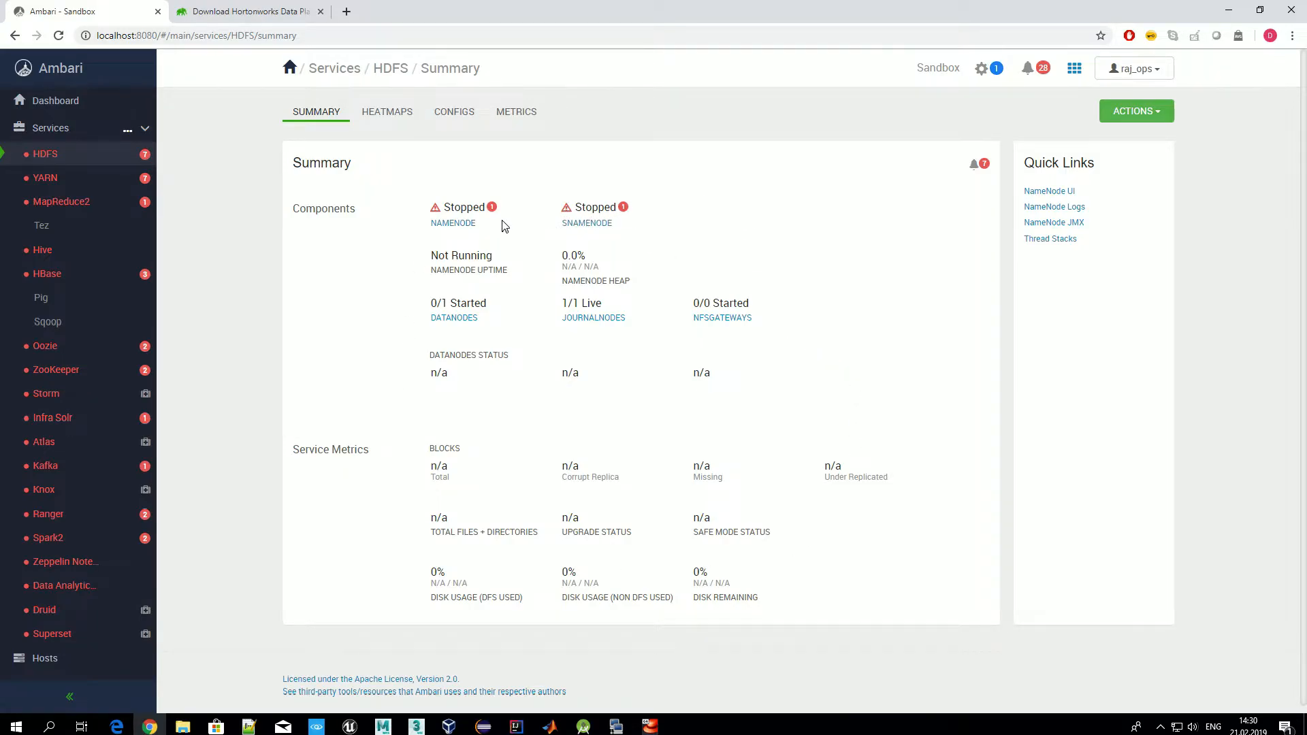
click(982, 169)
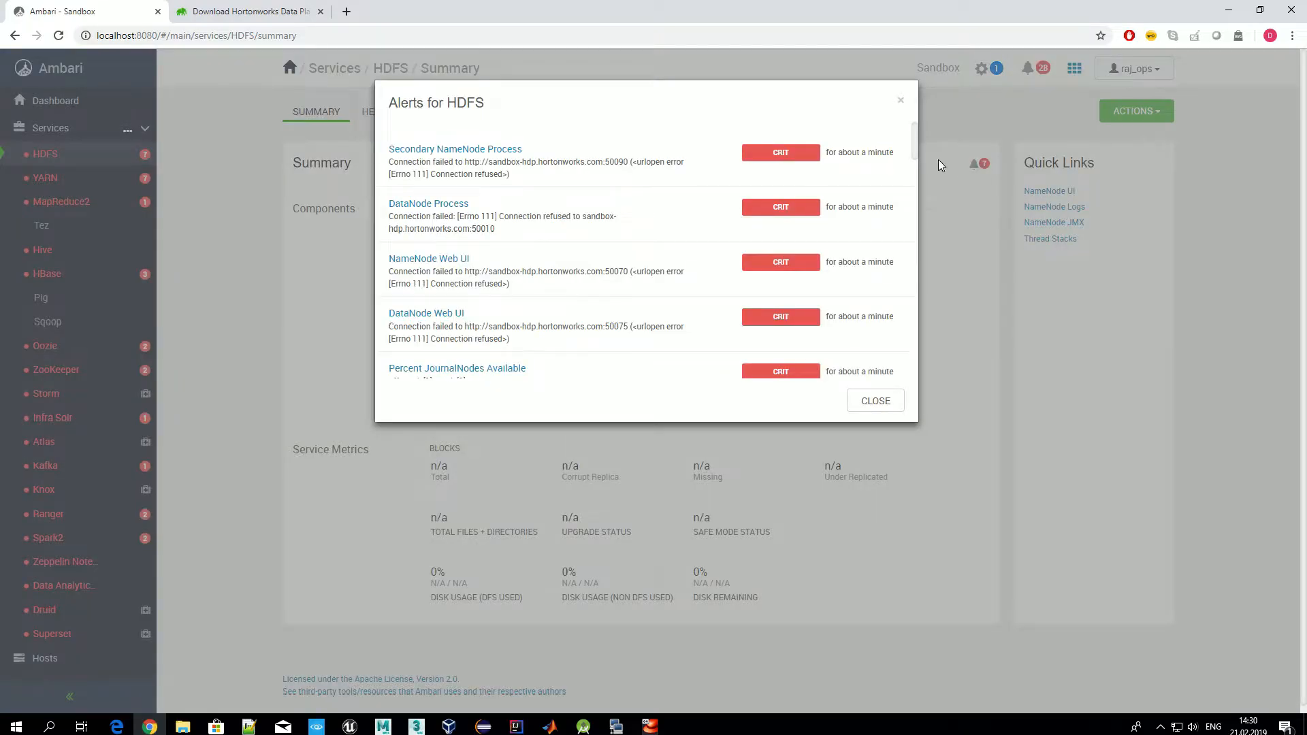
scroll(708, 334, down, 5)
scroll(701, 320, up, 5)
drag(825, 153, 894, 153)
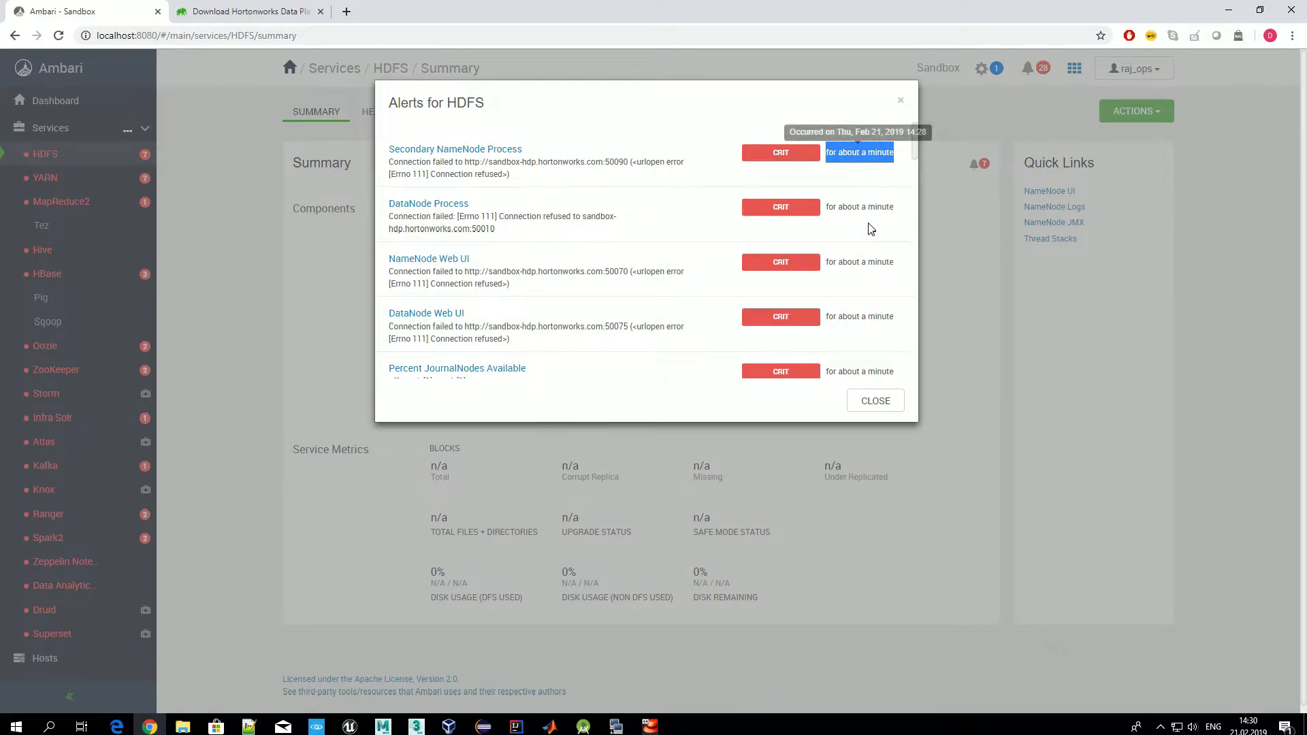
click(878, 407)
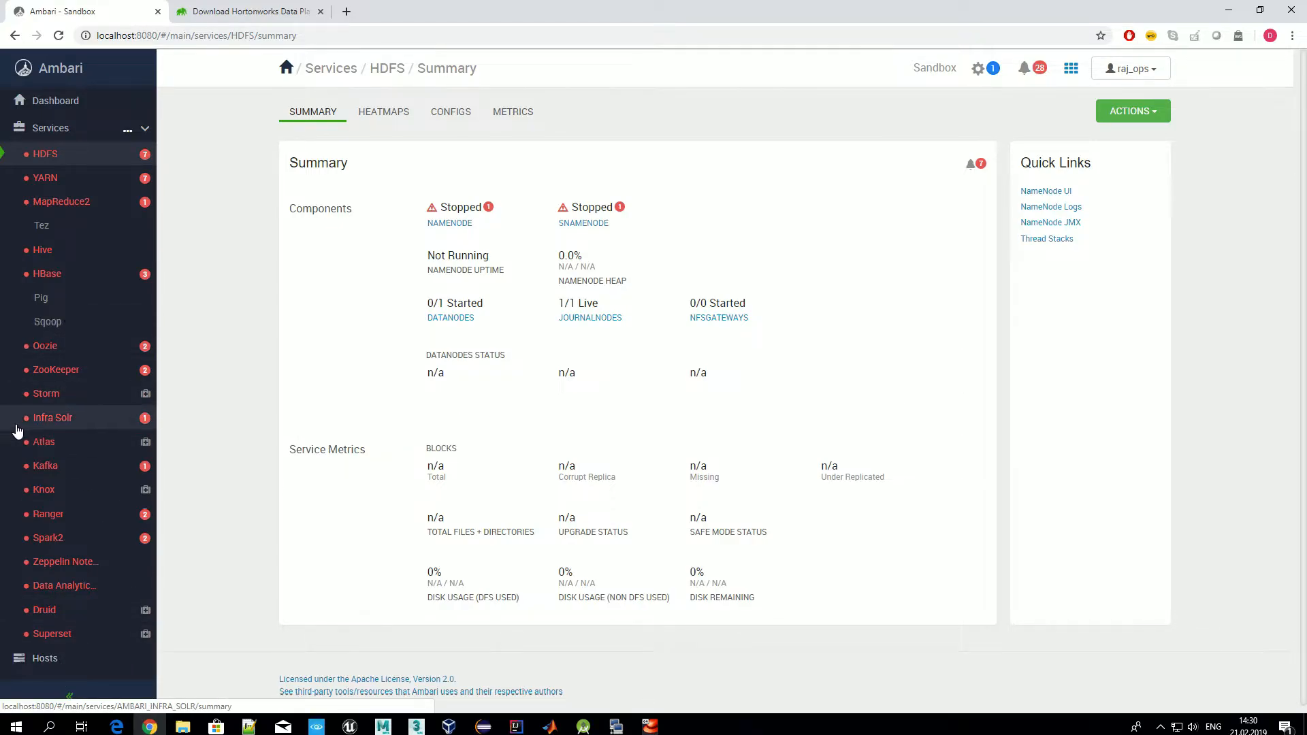
Open the Hosts page and check the sandbox host's core count and RAM.
scroll(17, 431, down, 2)
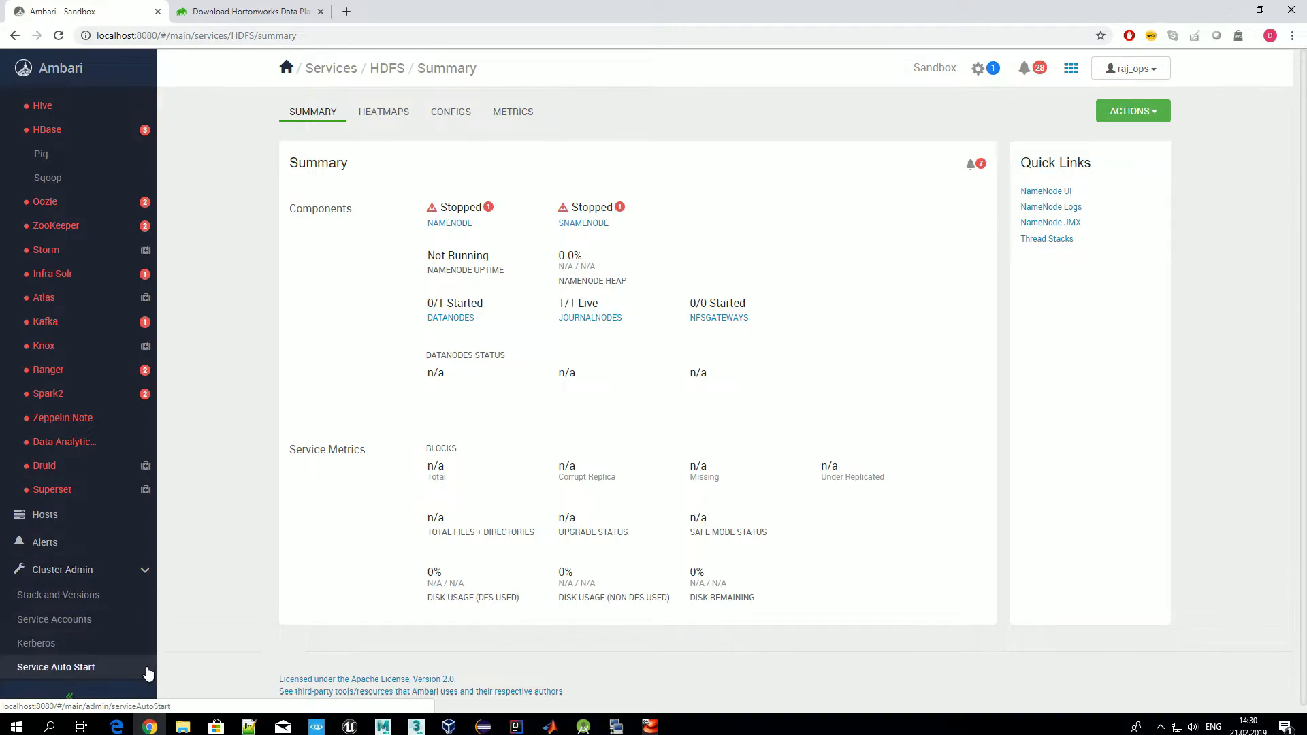
click(51, 519)
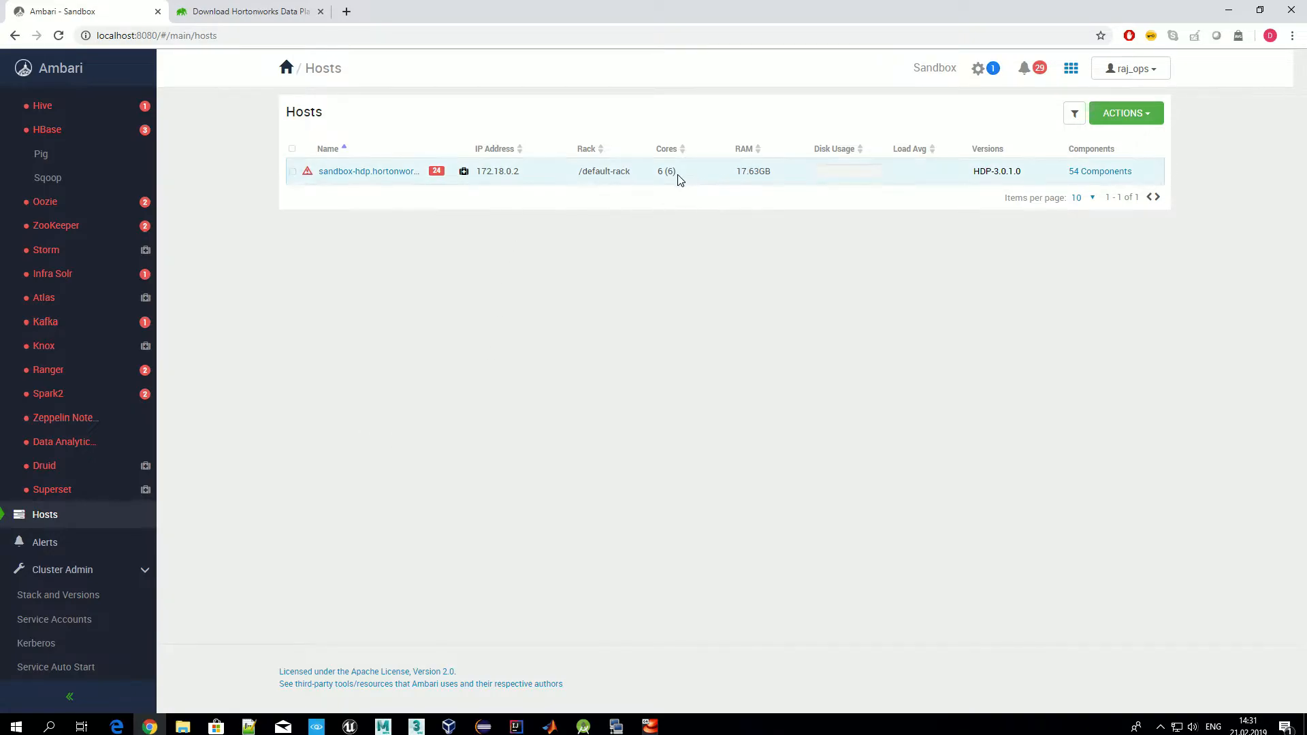
drag(655, 172, 782, 196)
click(782, 197)
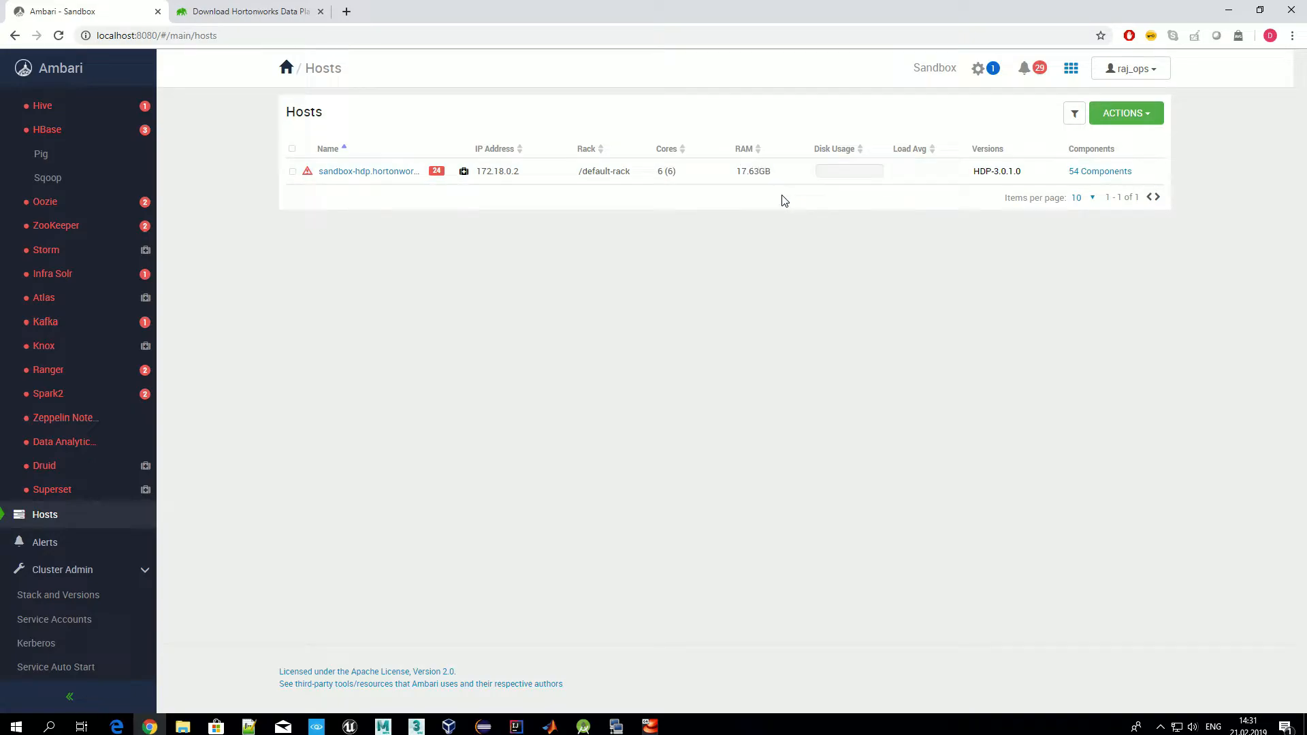
double_click(741, 171)
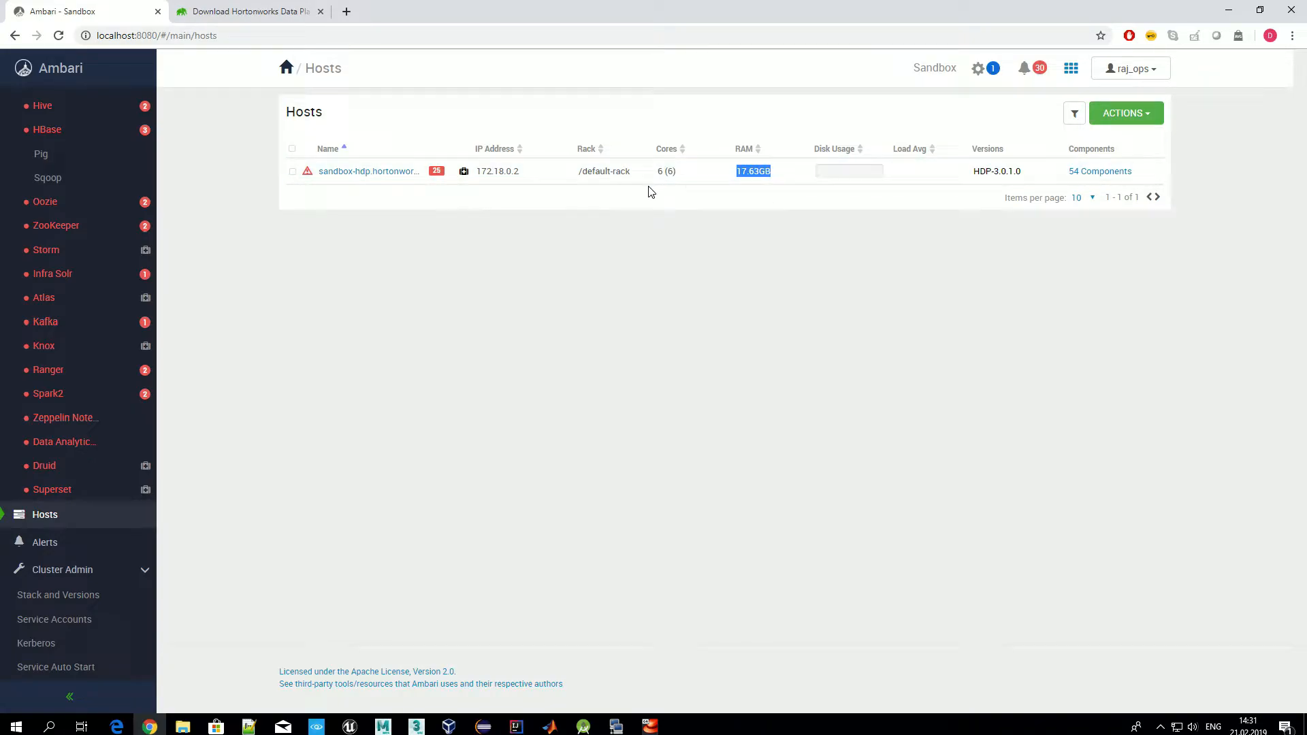
Open the sandbox host's summary and look through its list of components.
click(379, 180)
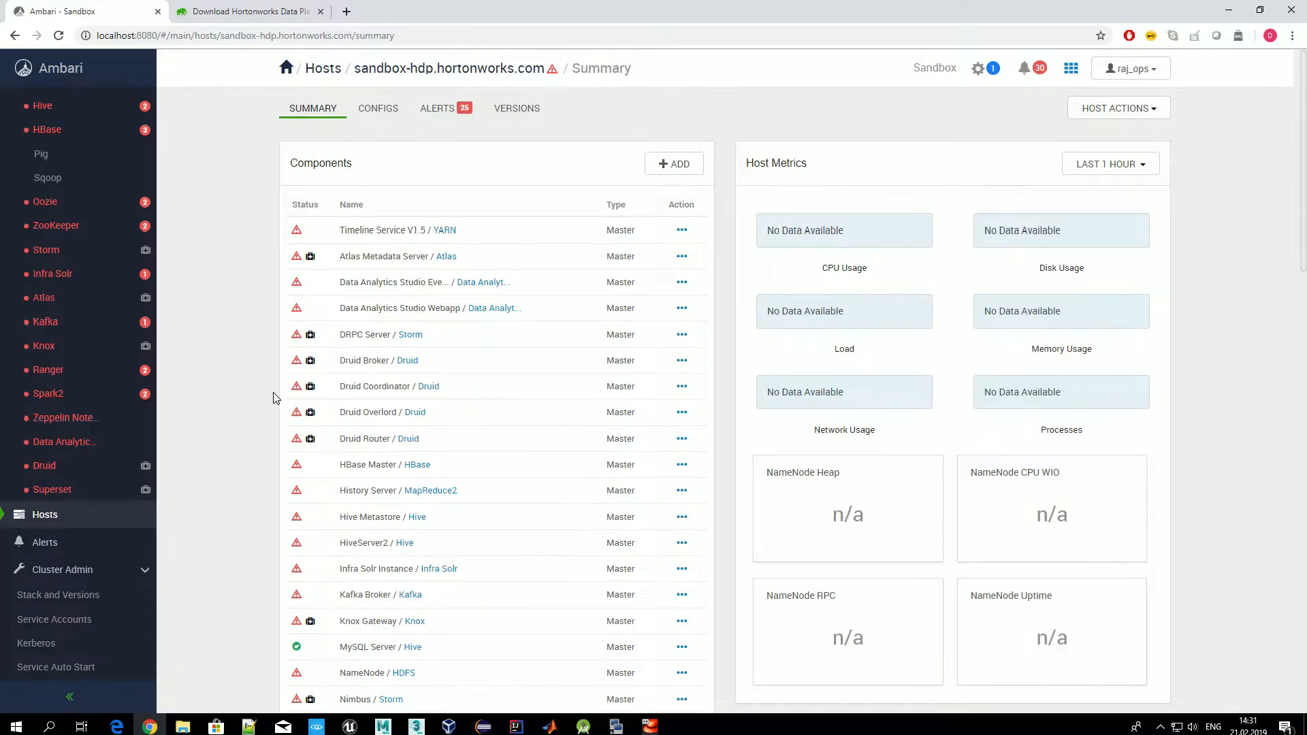
scroll(245, 425, down, 4)
scroll(245, 425, up, 4)
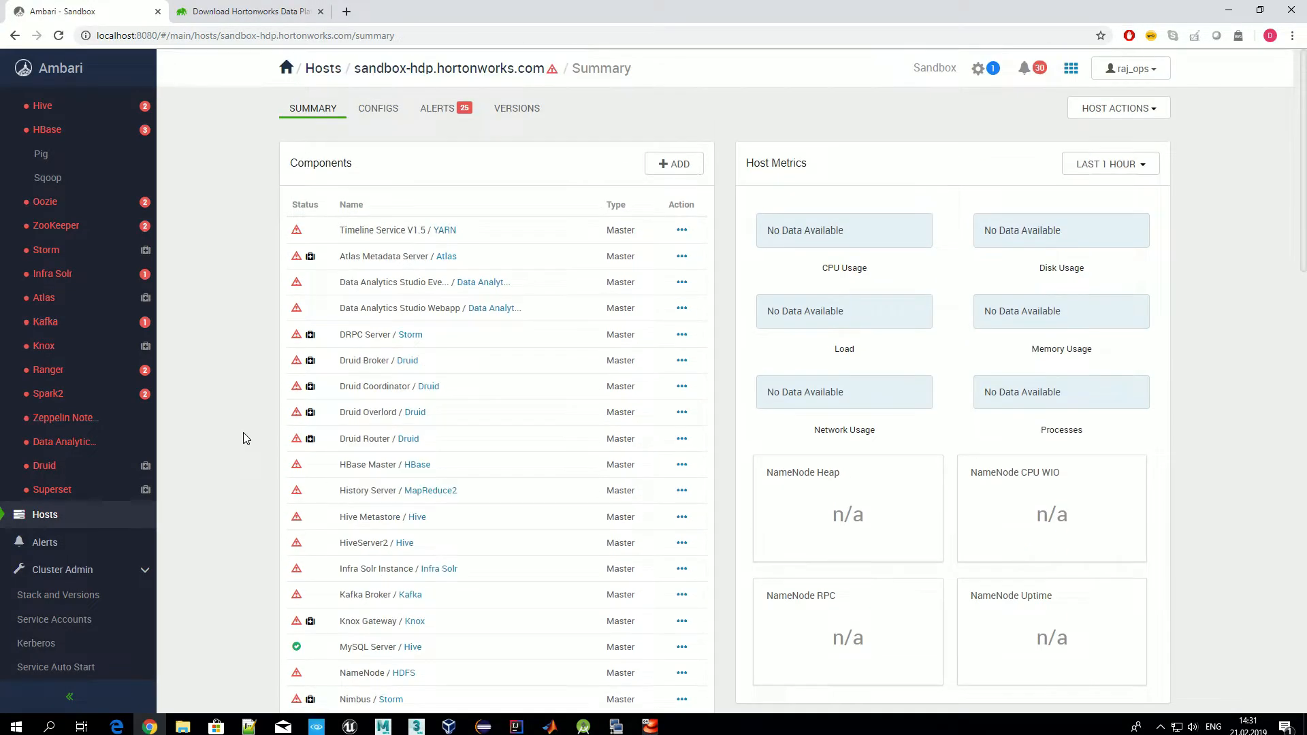
Open the cluster-wide Alerts page and check when the HBase Master Process alert last changed status.
click(51, 548)
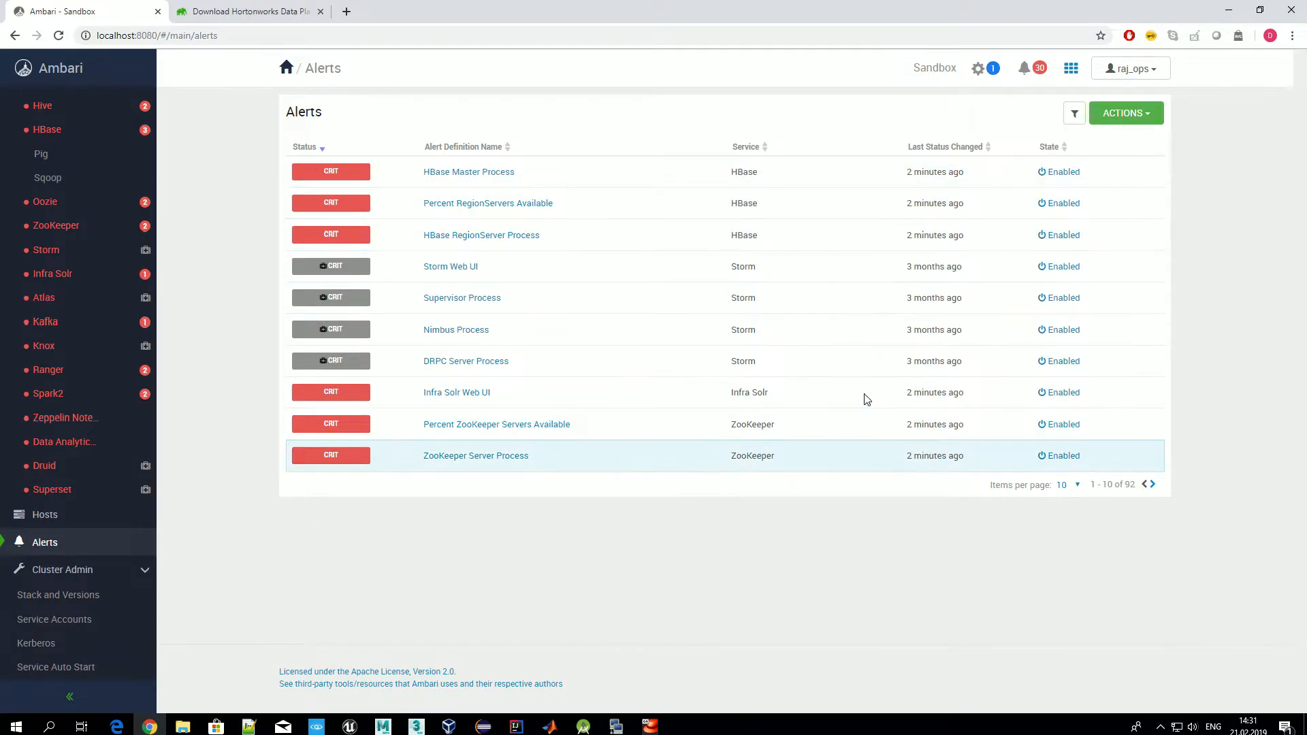
drag(906, 171, 988, 194)
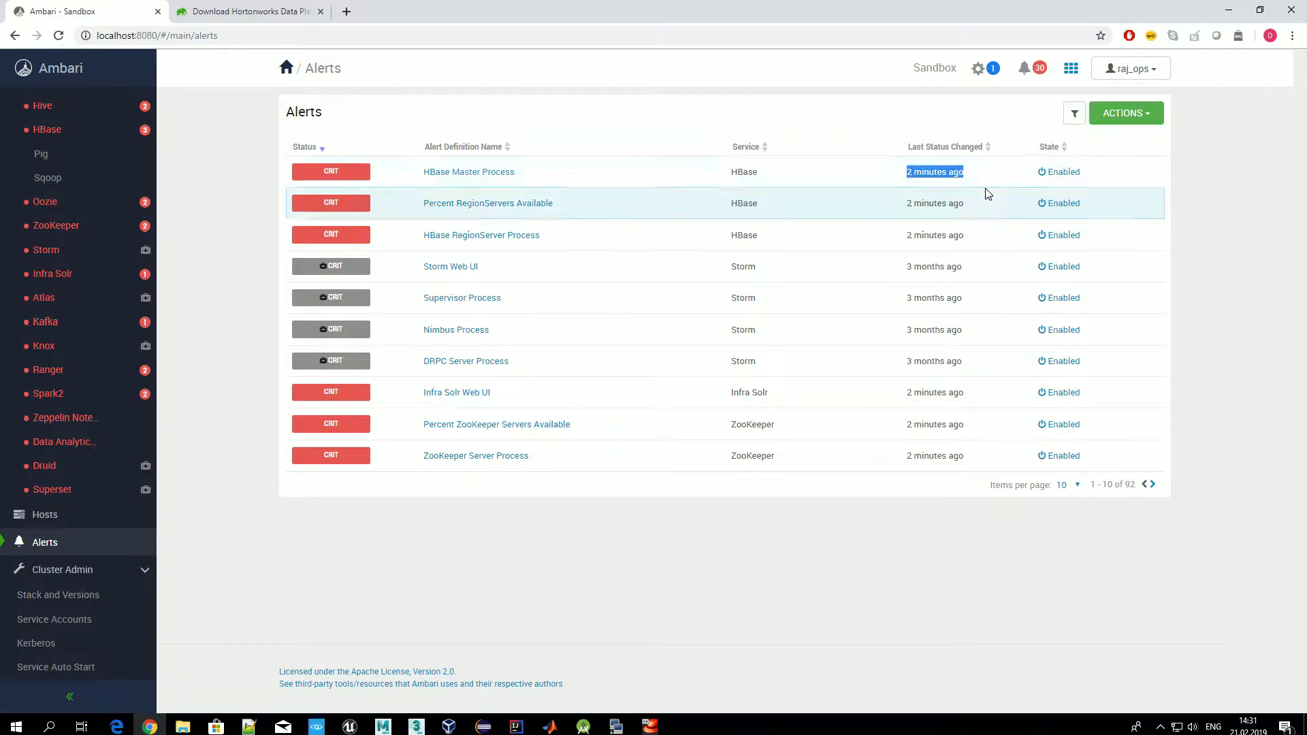
click(975, 176)
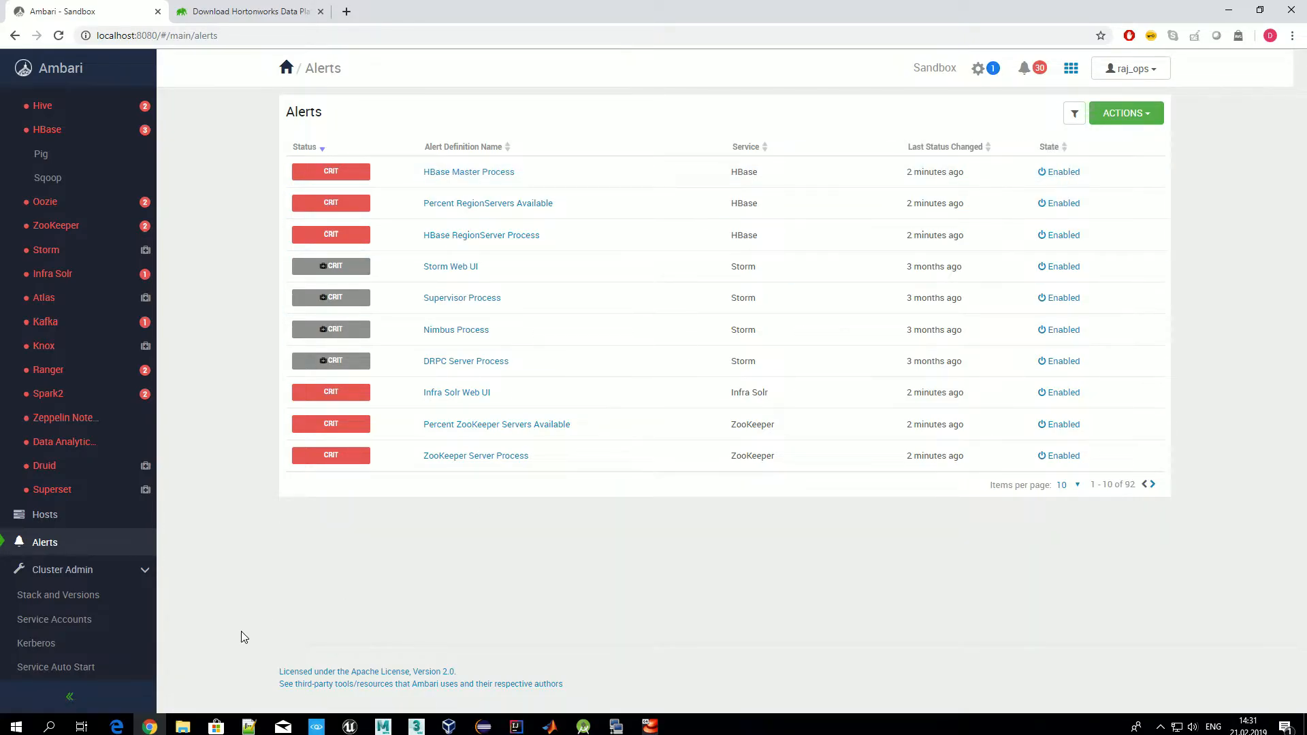
Open Stack and Versions under Cluster Admin and review the stack's services, highlighting Accumulo as one that can be added.
click(78, 579)
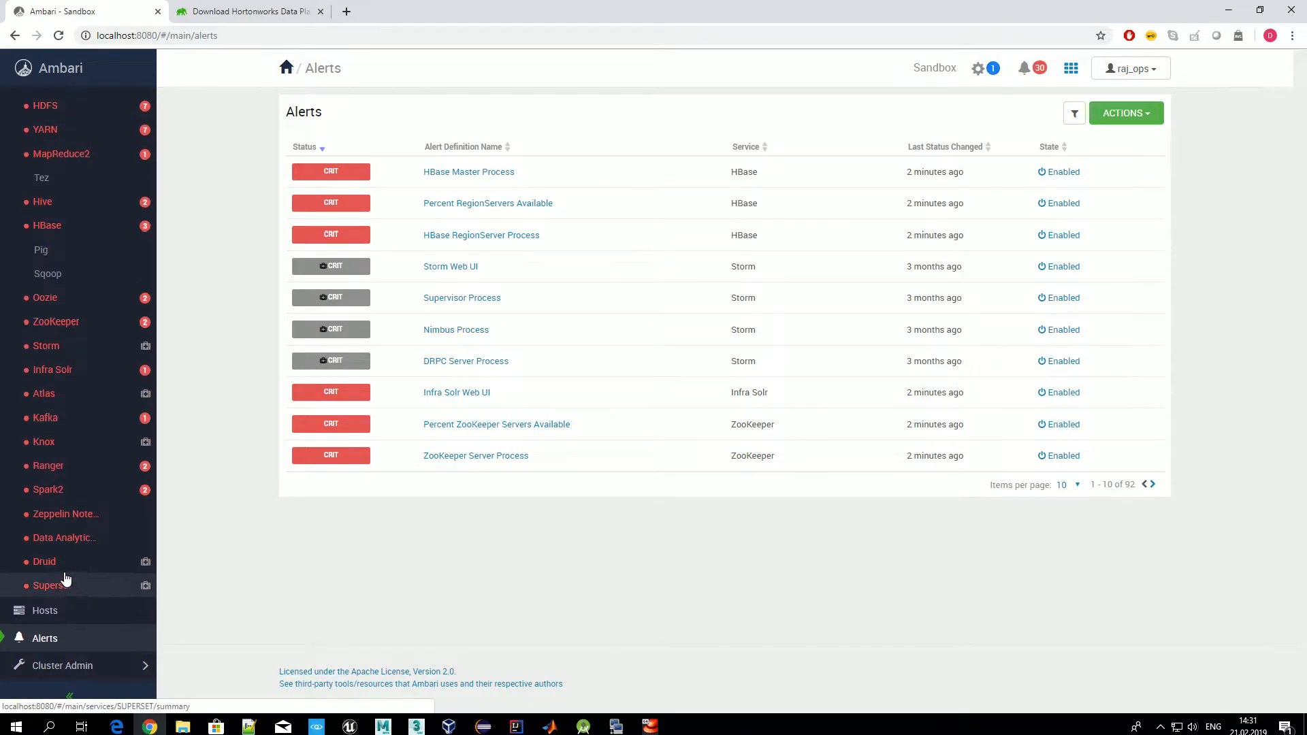
click(87, 668)
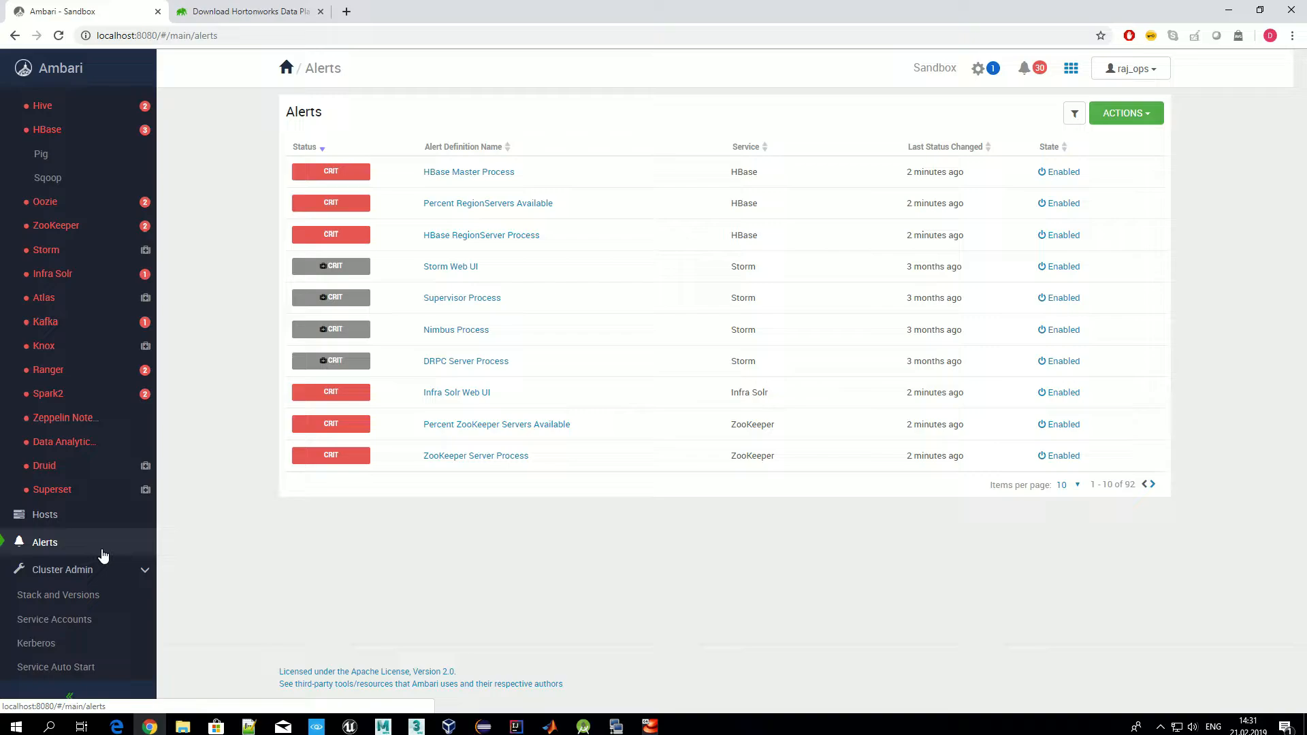
click(66, 599)
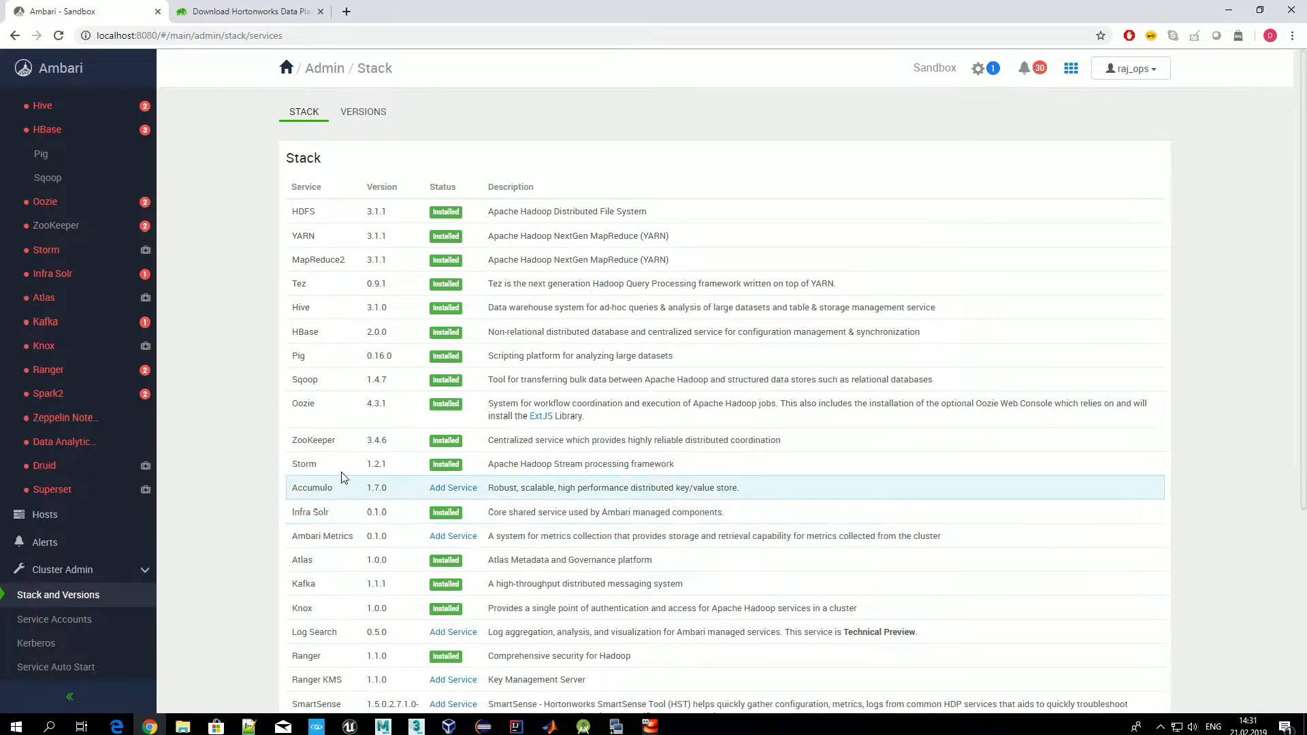
drag(292, 495, 341, 484)
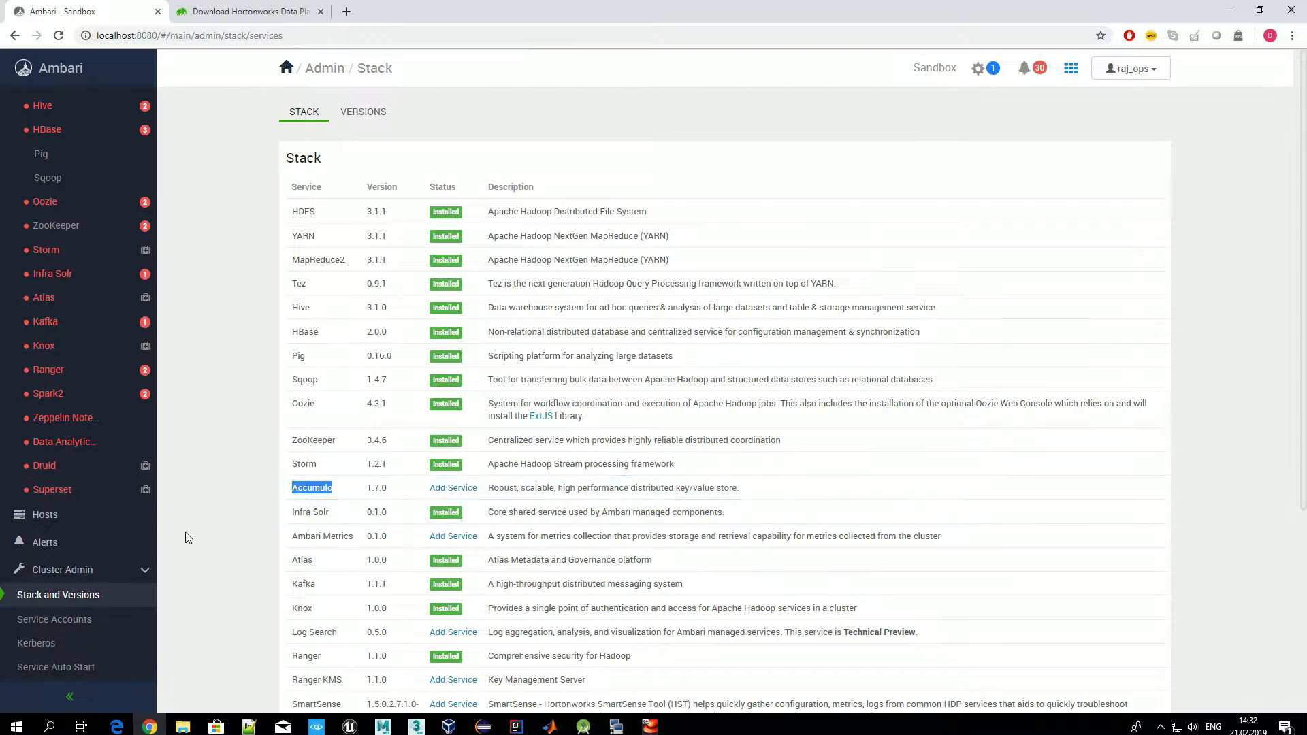
scroll(198, 530, down, 5)
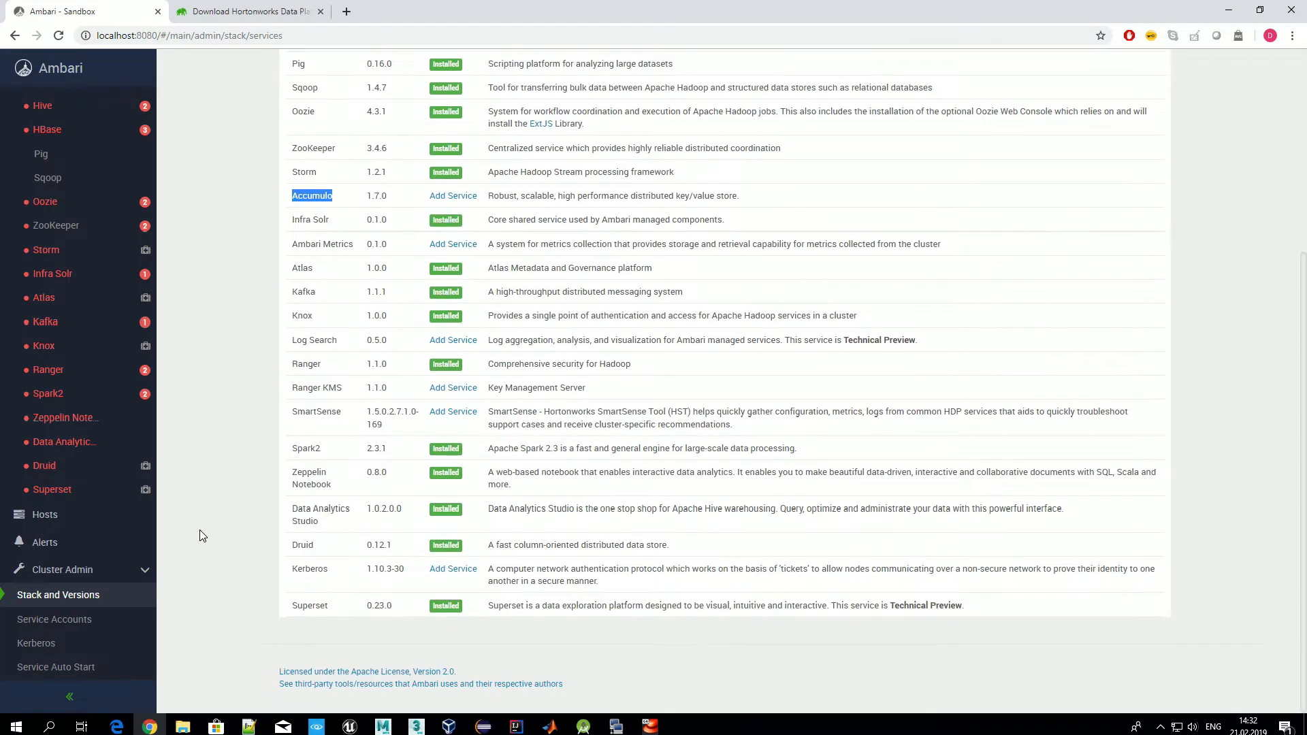
Show the Versions view of the stack, review the component versions, and highlight the HDP release name.
click(58, 621)
click(61, 603)
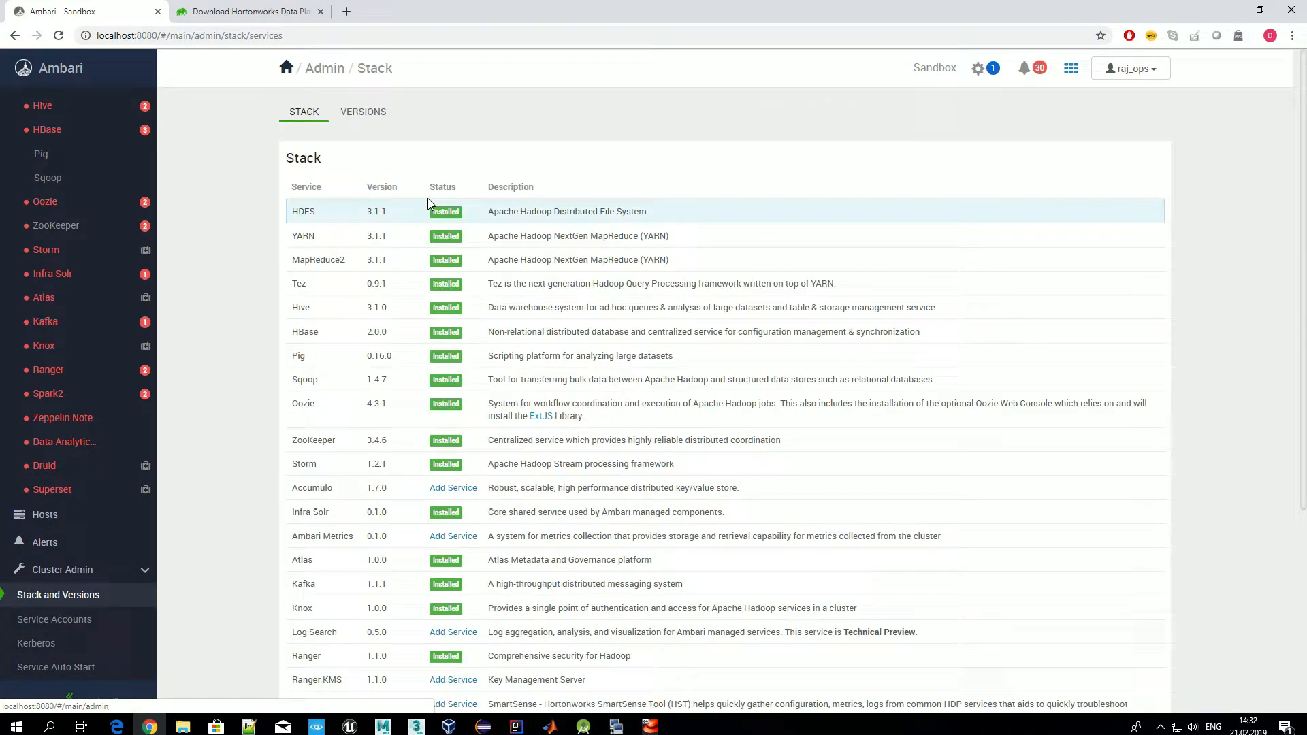
click(370, 120)
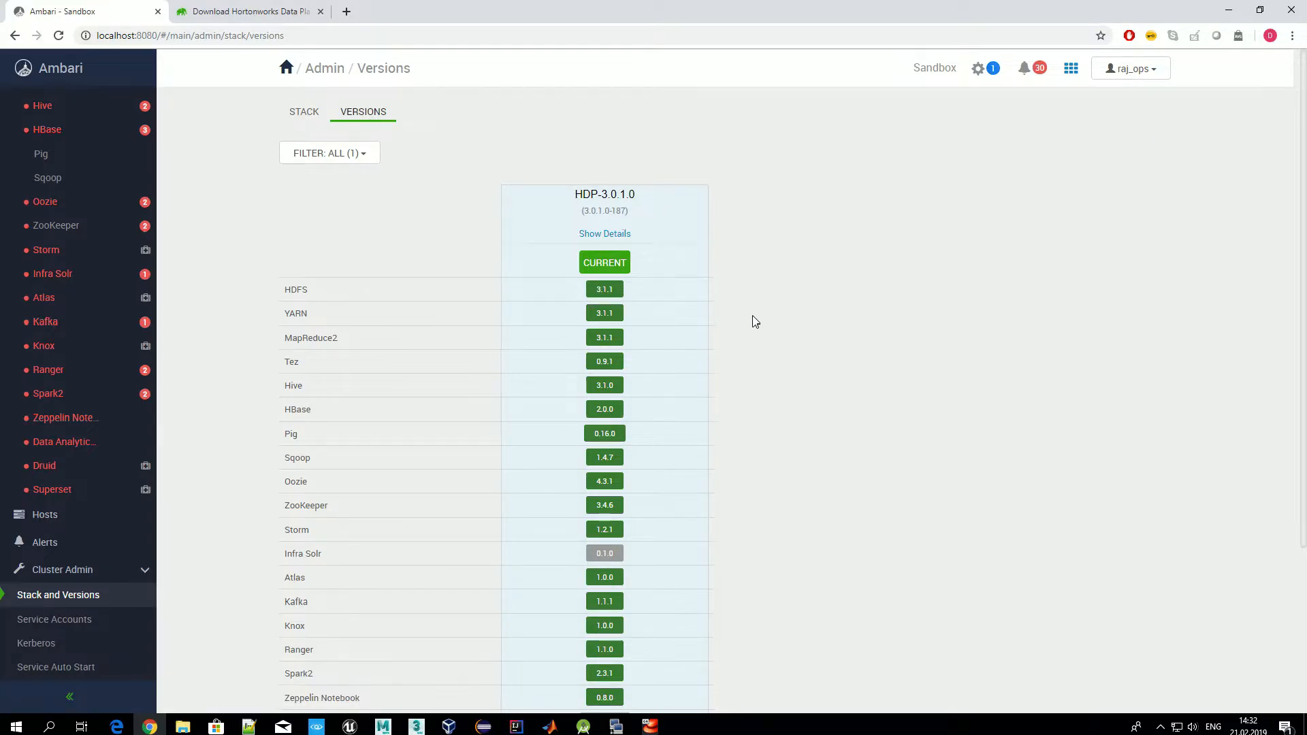
scroll(760, 303, down, 3)
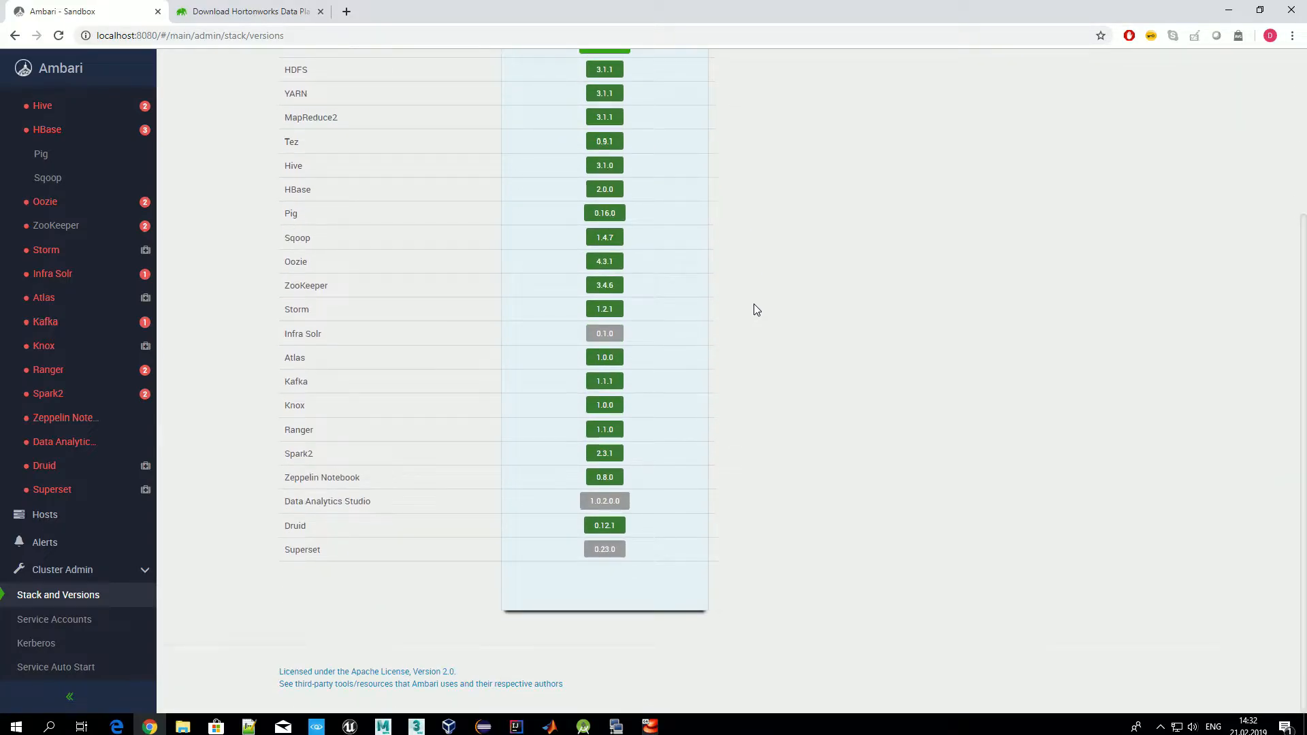
scroll(754, 303, up, 3)
drag(573, 196, 705, 209)
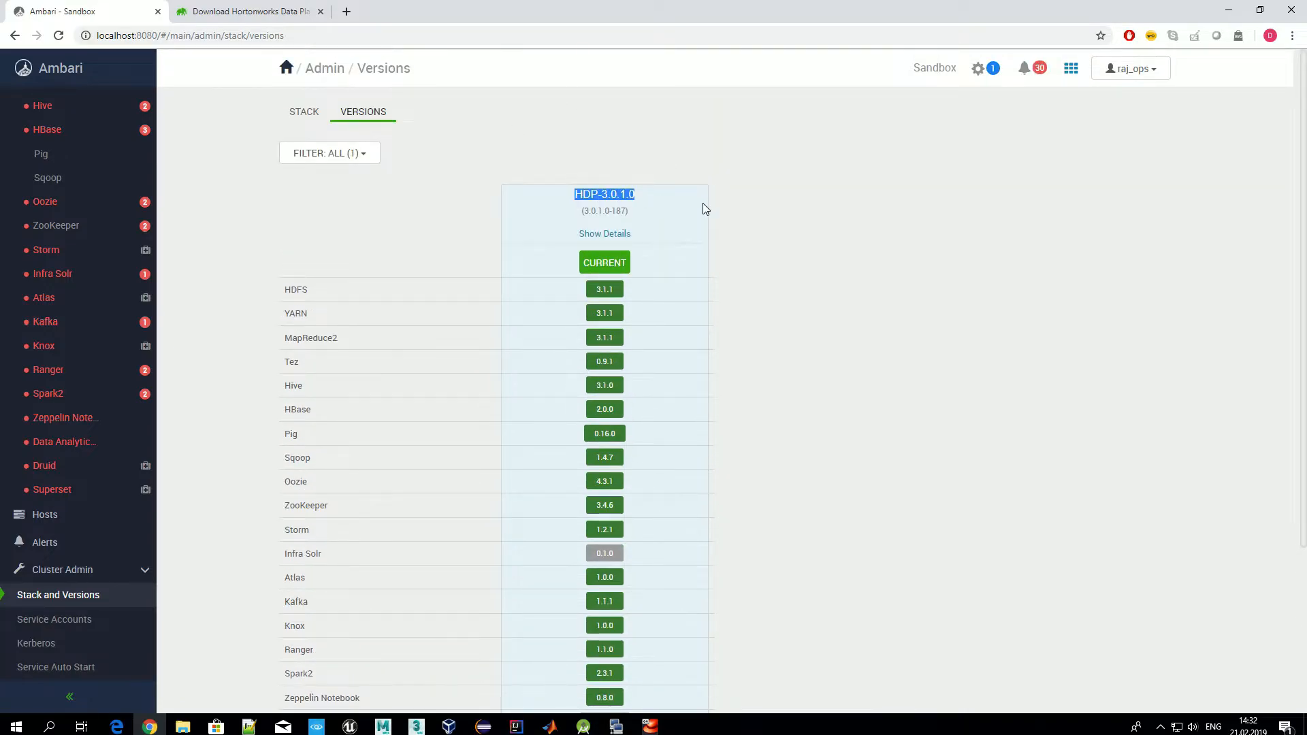
click(757, 310)
Open the Service Accounts list and examine the Hive User entry and its account value.
click(77, 626)
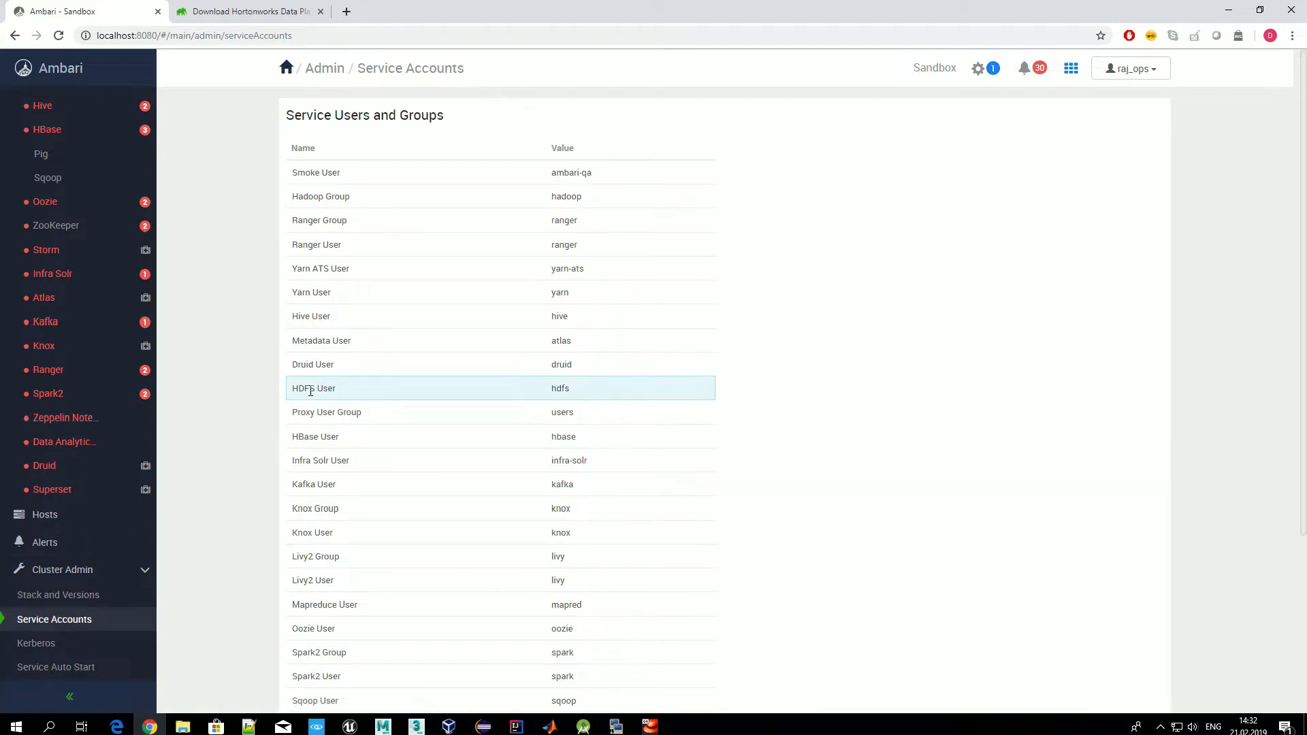
drag(292, 318, 332, 317)
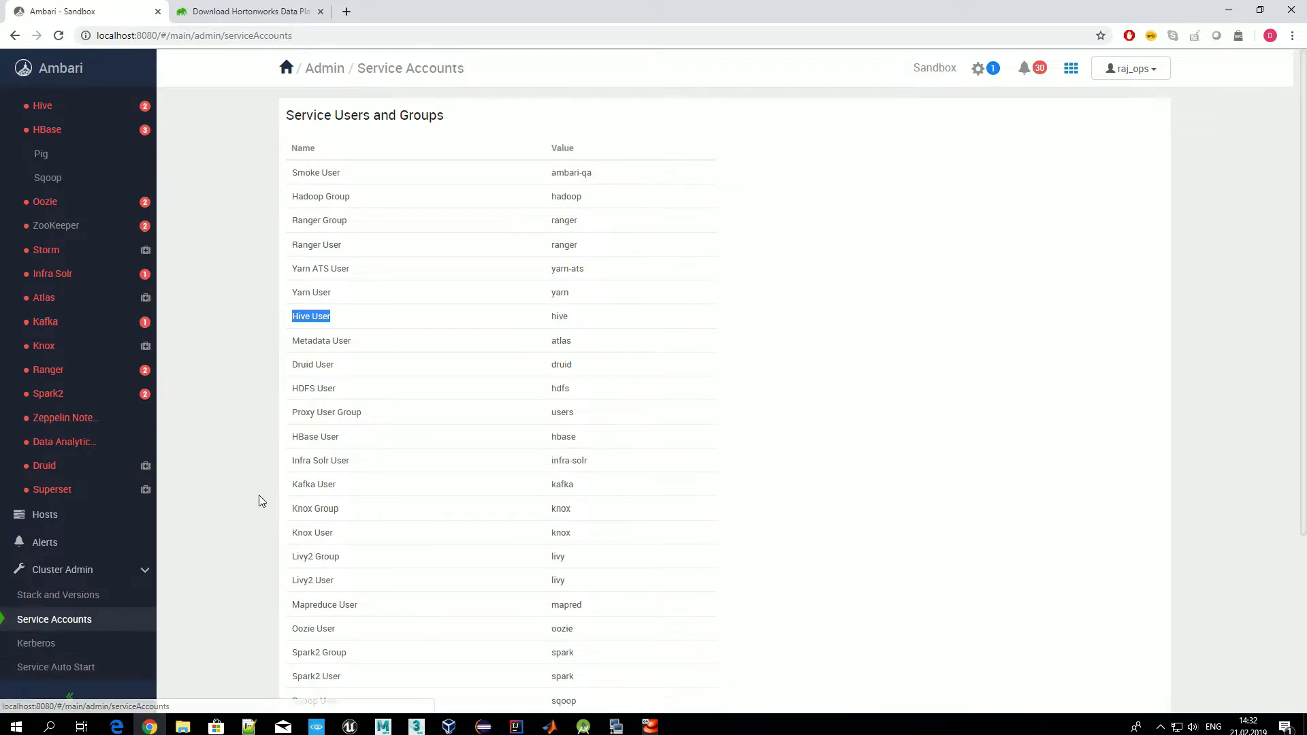
drag(317, 316, 566, 316)
double_click(560, 317)
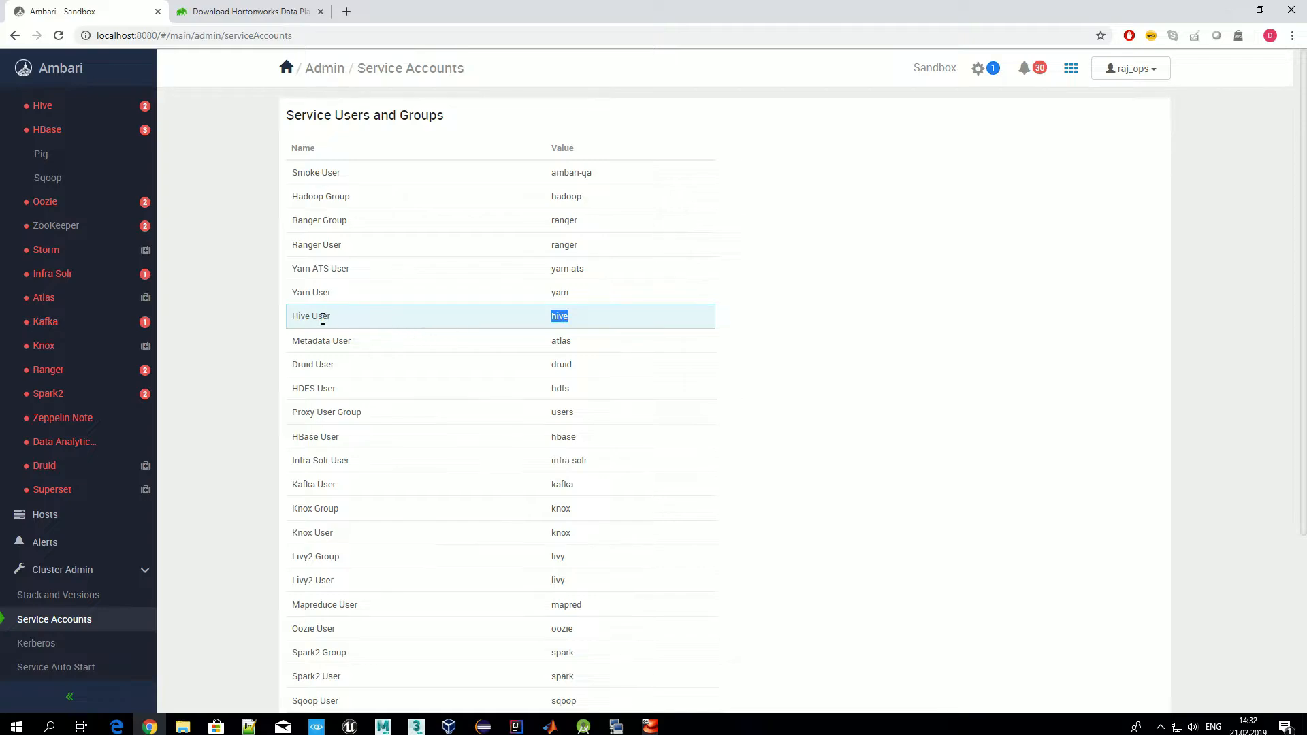
drag(332, 316, 274, 347)
click(275, 347)
drag(331, 319, 274, 320)
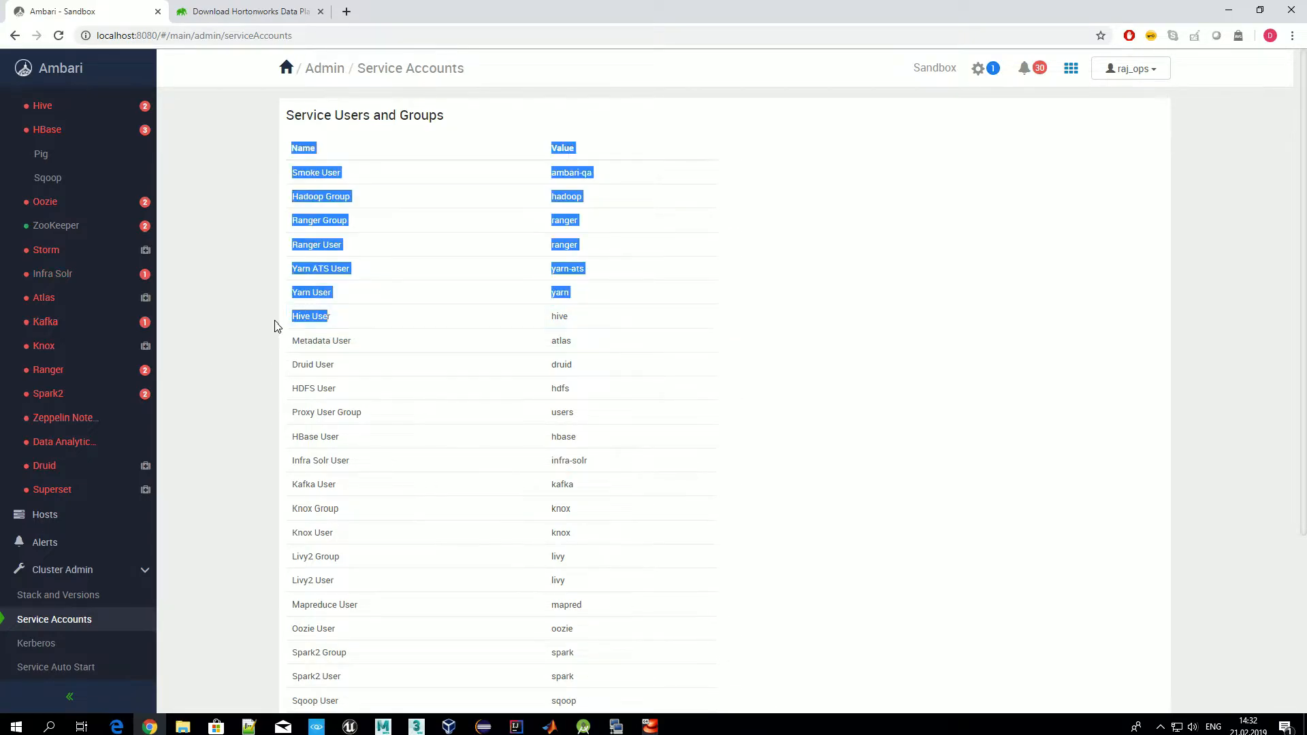
click(510, 326)
double_click(553, 316)
click(762, 391)
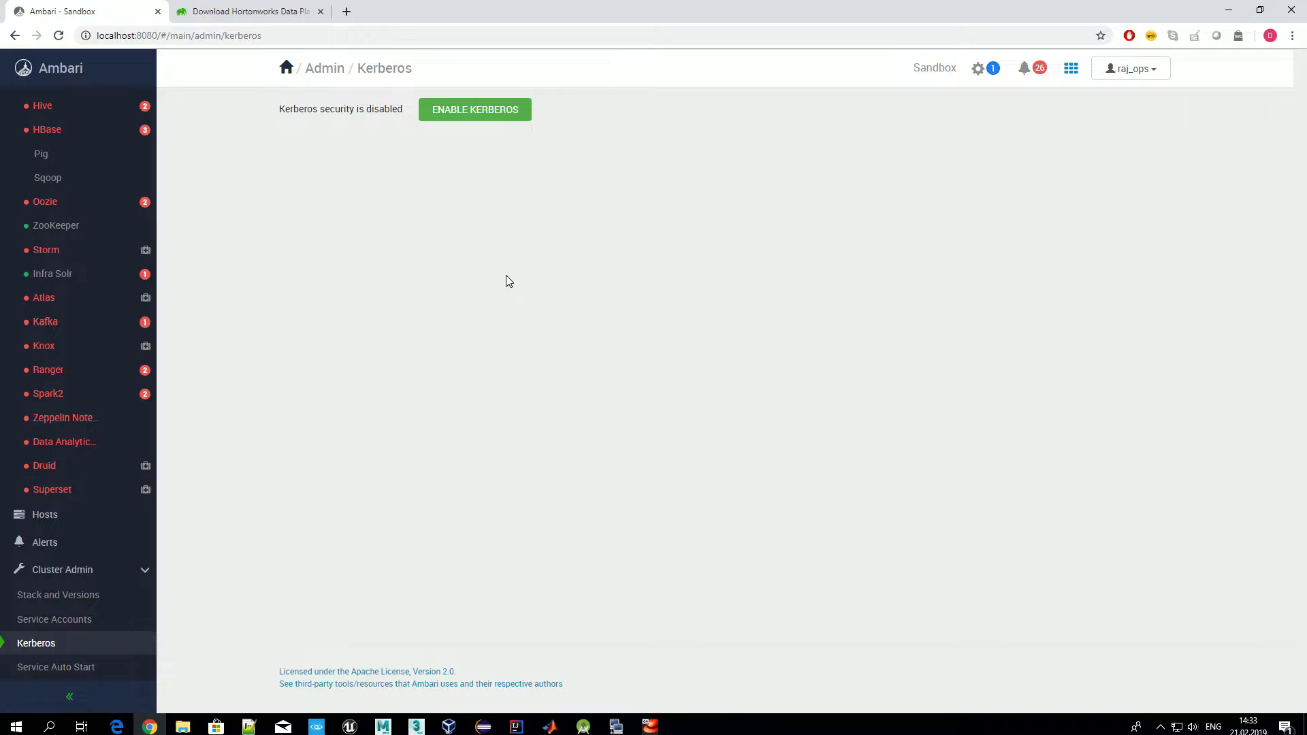
Open the Service Auto Start settings, and return to the beginning of the services list.
click(59, 672)
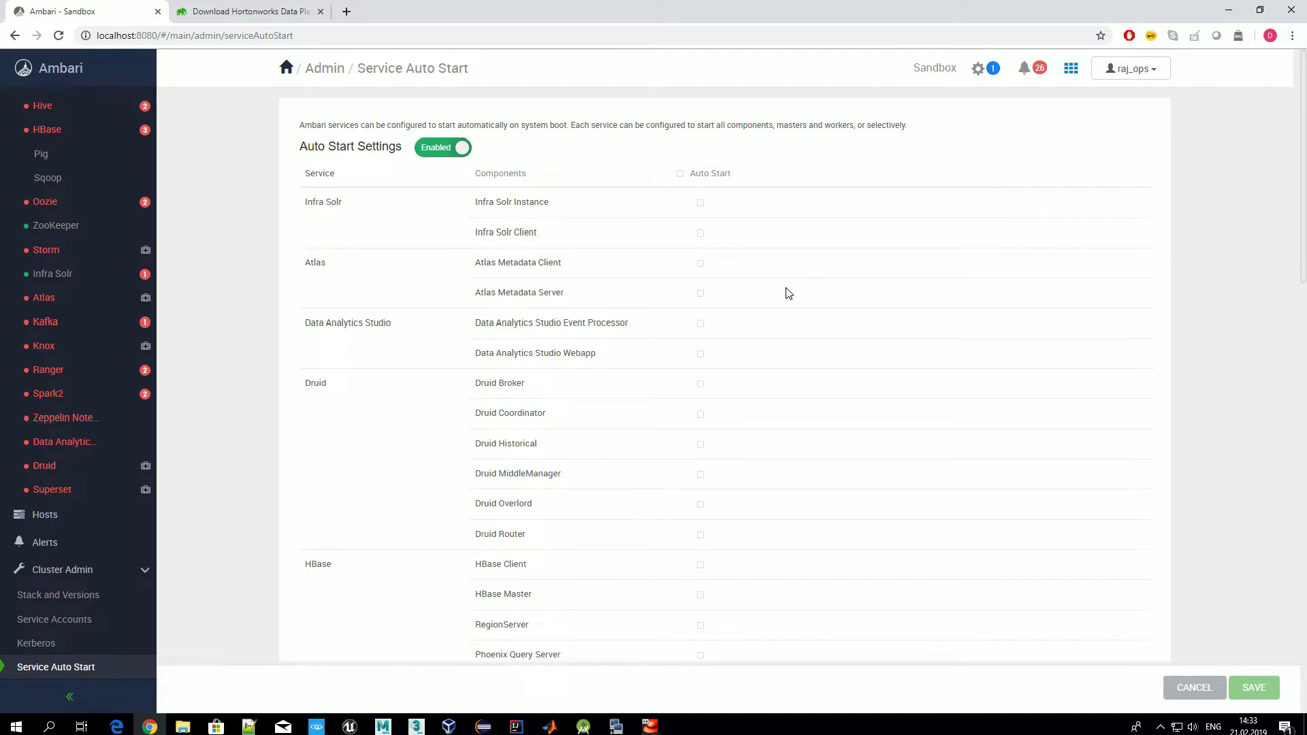
scroll(75, 307, up, 3)
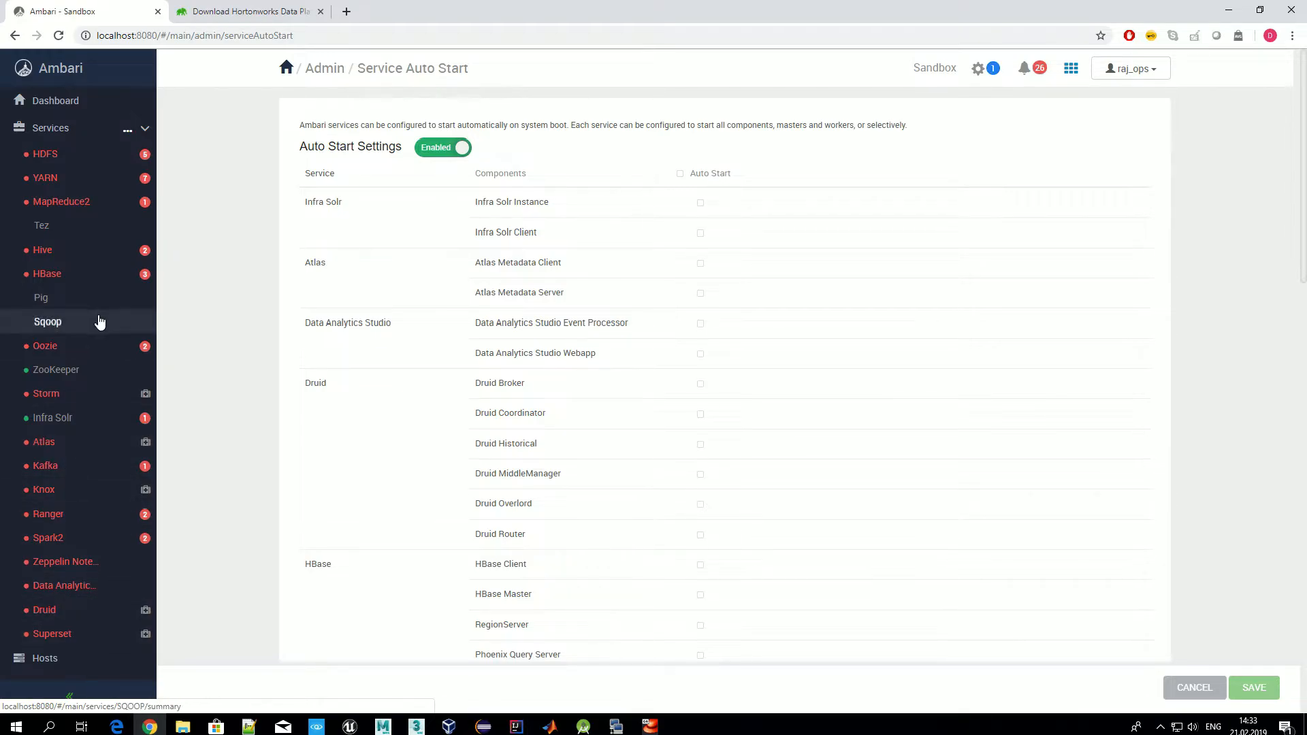
Open the running Start All Services background operation, review the task list for the sandbox-hdp.hortonworks.com host, and close it.
click(983, 70)
click(116, 213)
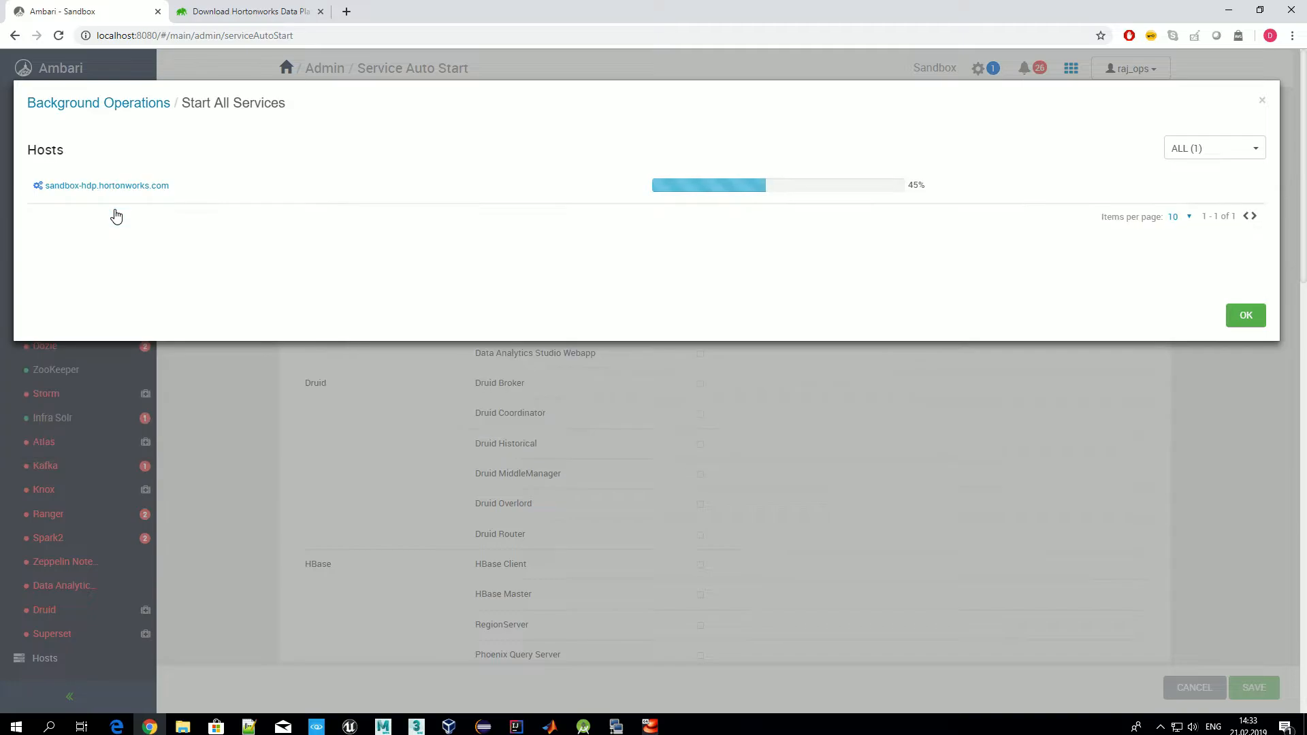
click(120, 194)
scroll(263, 365, down, 1)
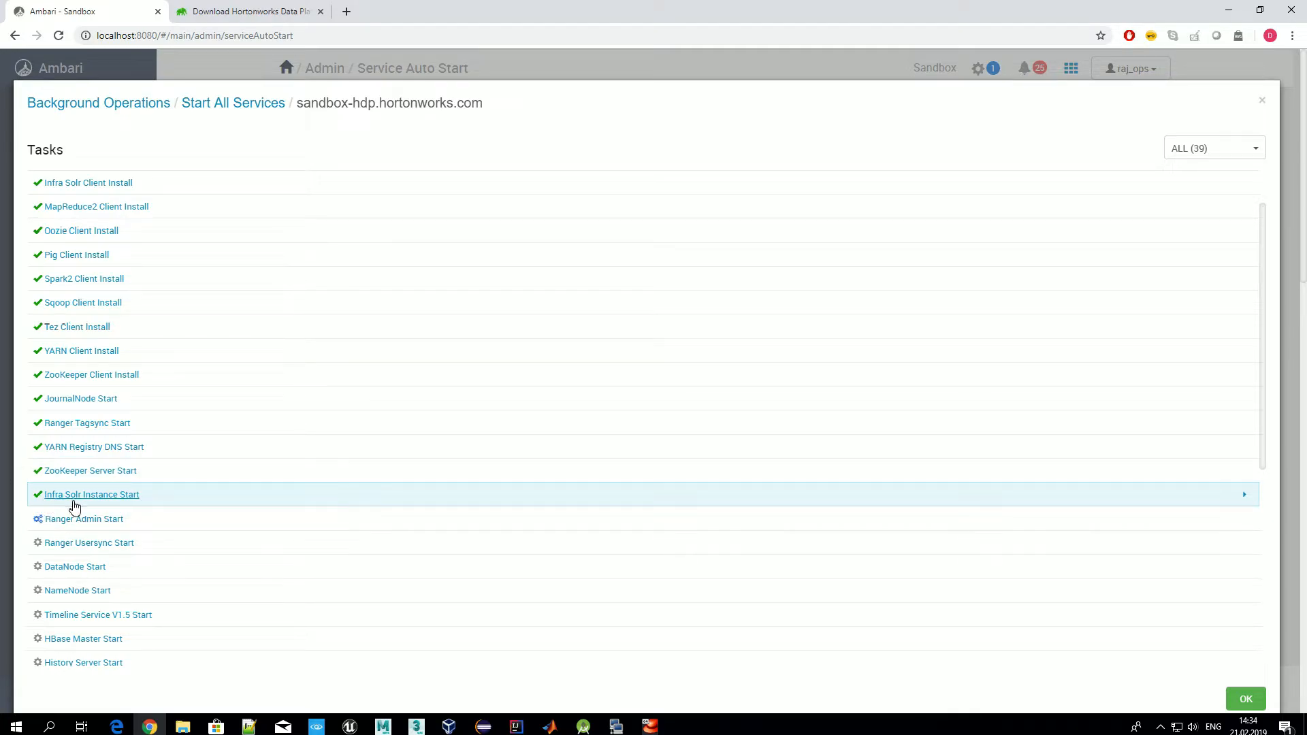
scroll(212, 523, down, 2)
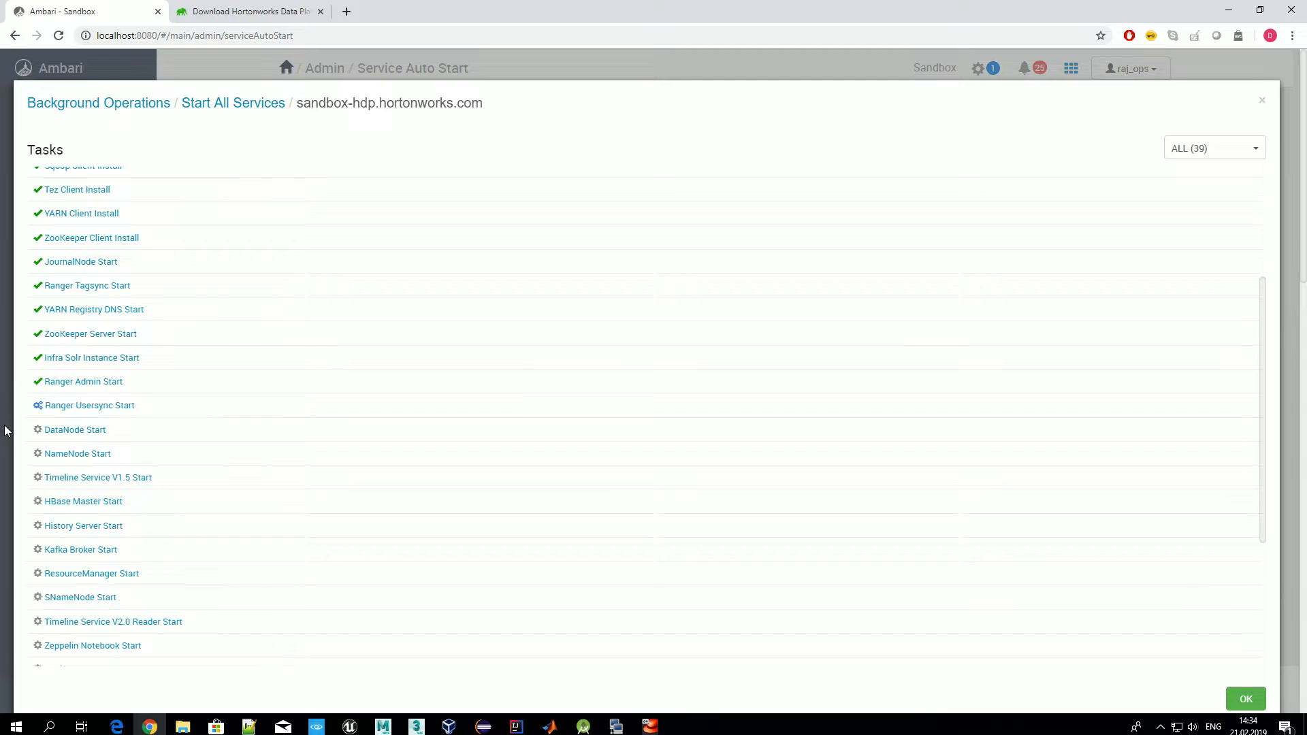
scroll(199, 505, down, 3)
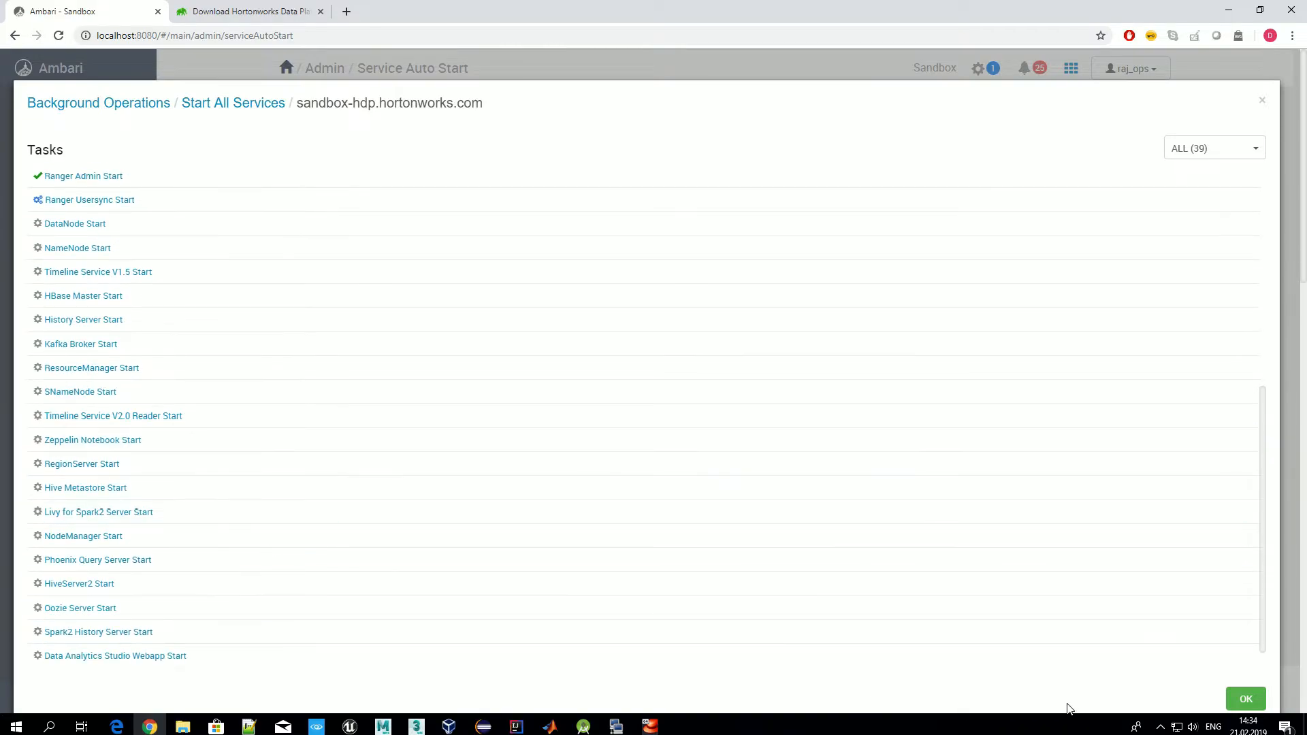
click(1236, 692)
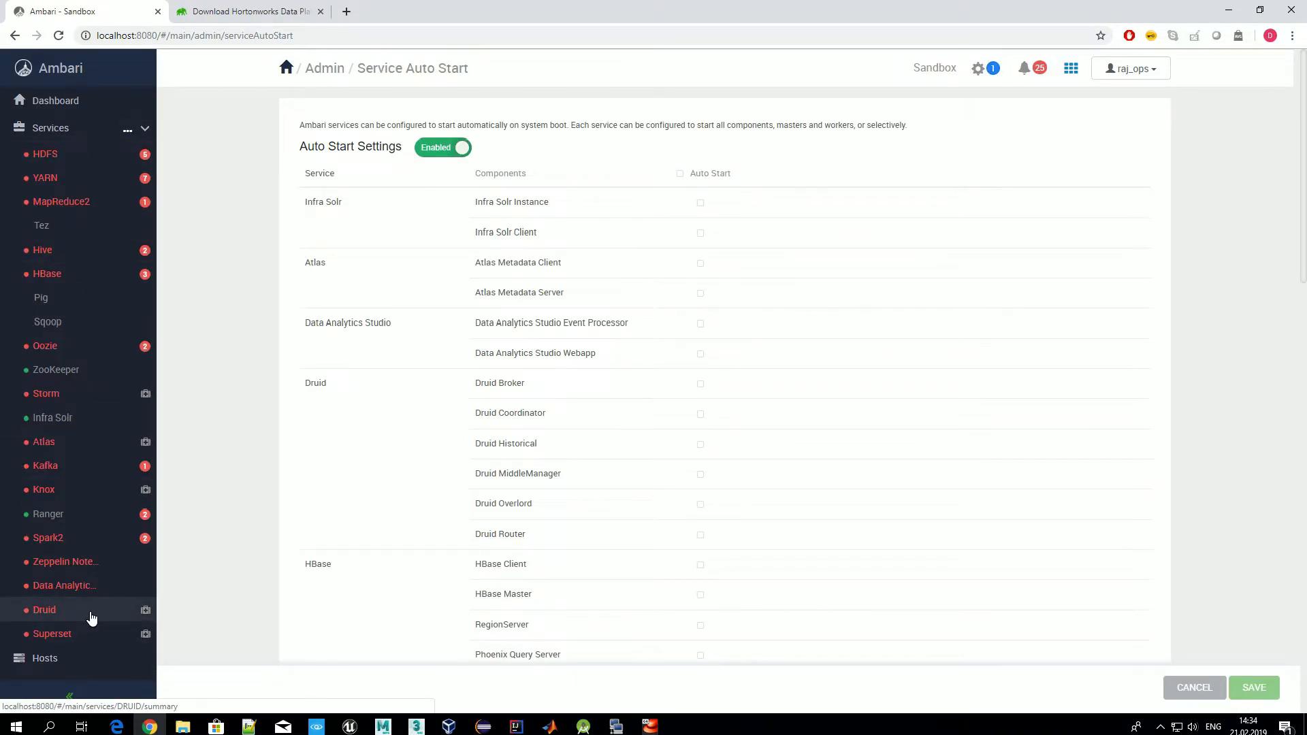
Look through the services list and display the alert notifications.
scroll(92, 581, down, 2)
scroll(103, 586, up, 2)
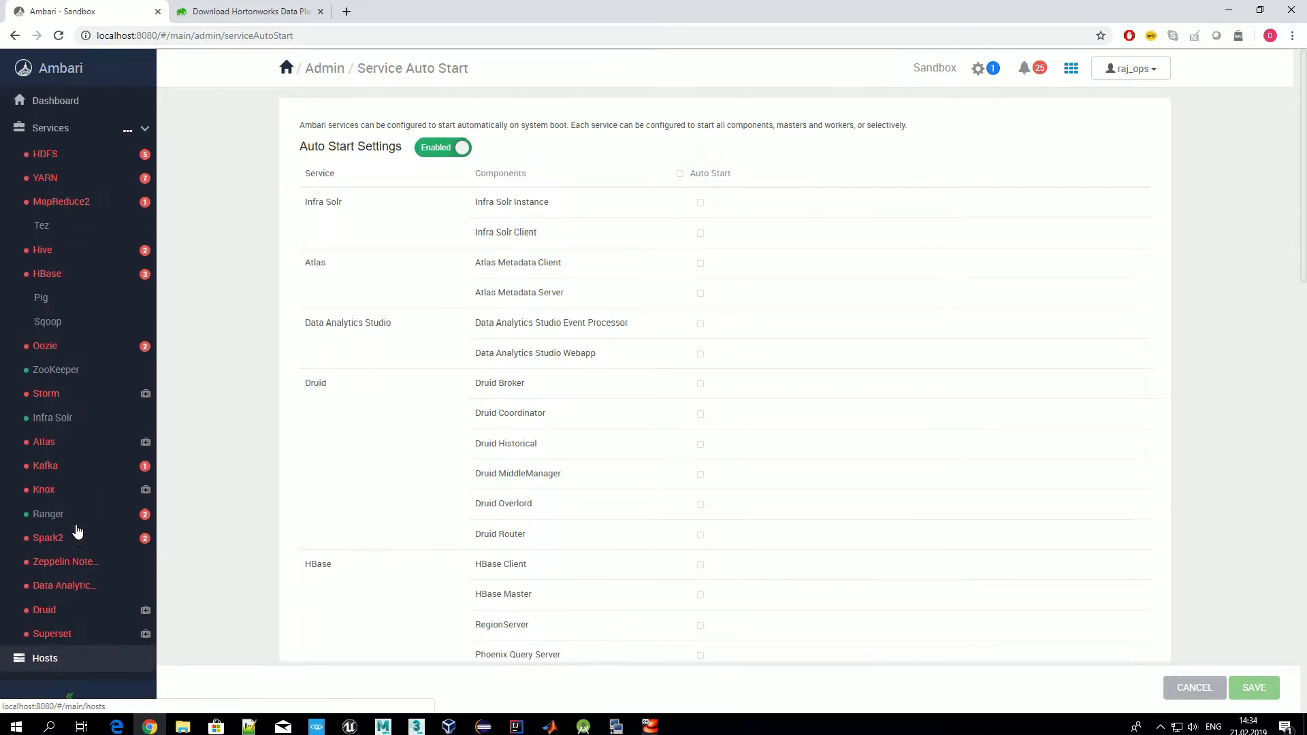
click(1037, 73)
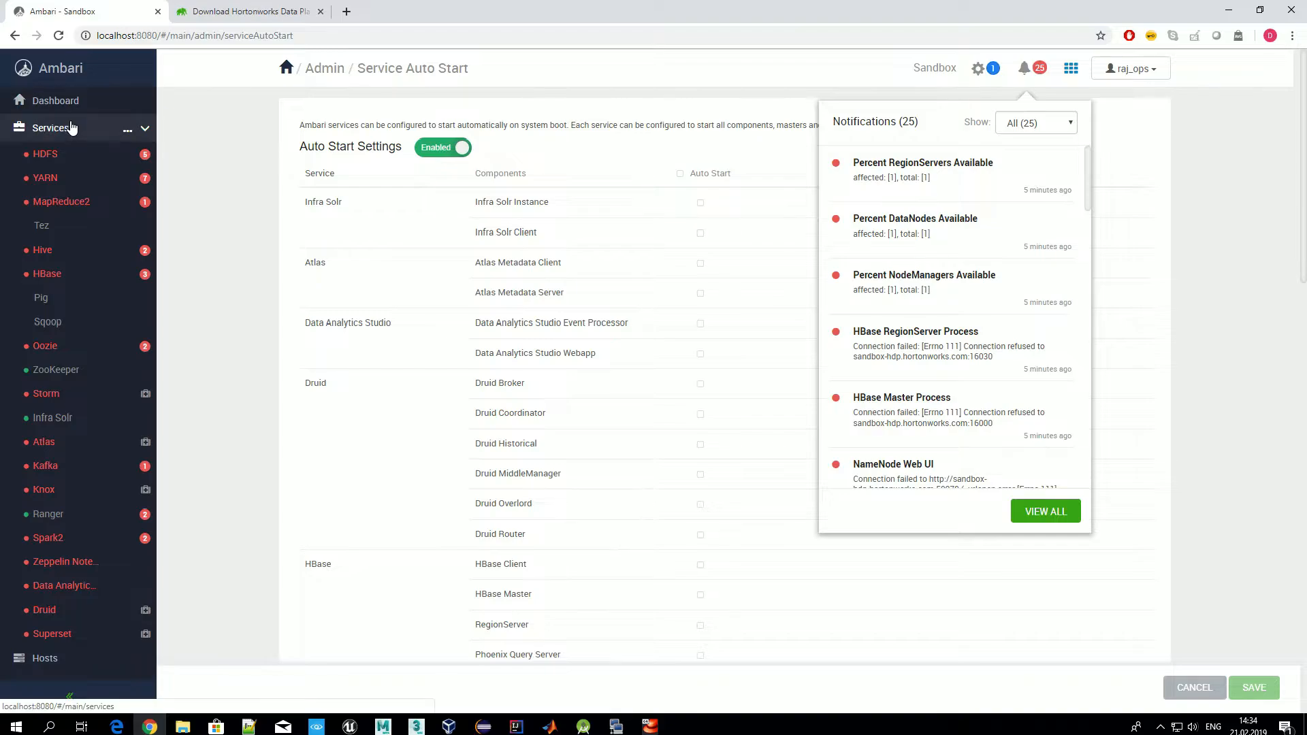
View the dashboard metrics, check the component states in the HDFS summary, and return to the dashboard.
click(60, 102)
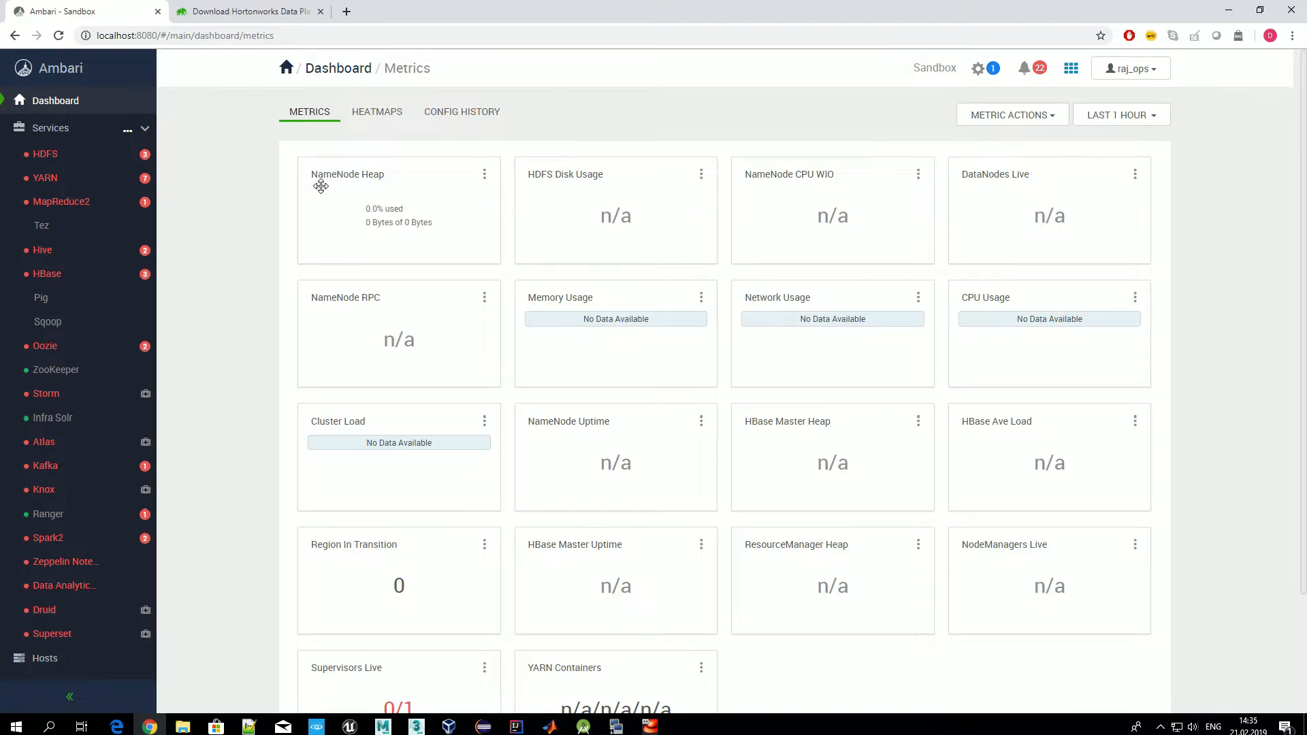
click(41, 154)
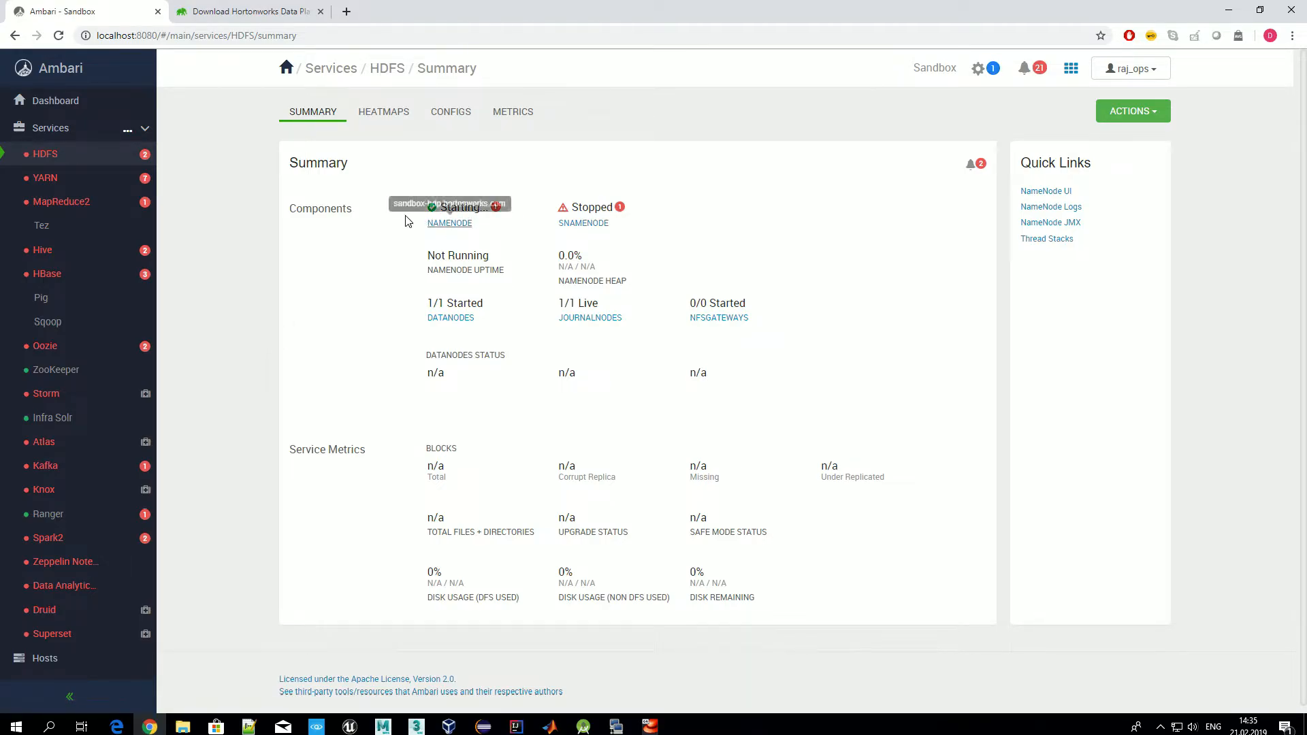
click(56, 105)
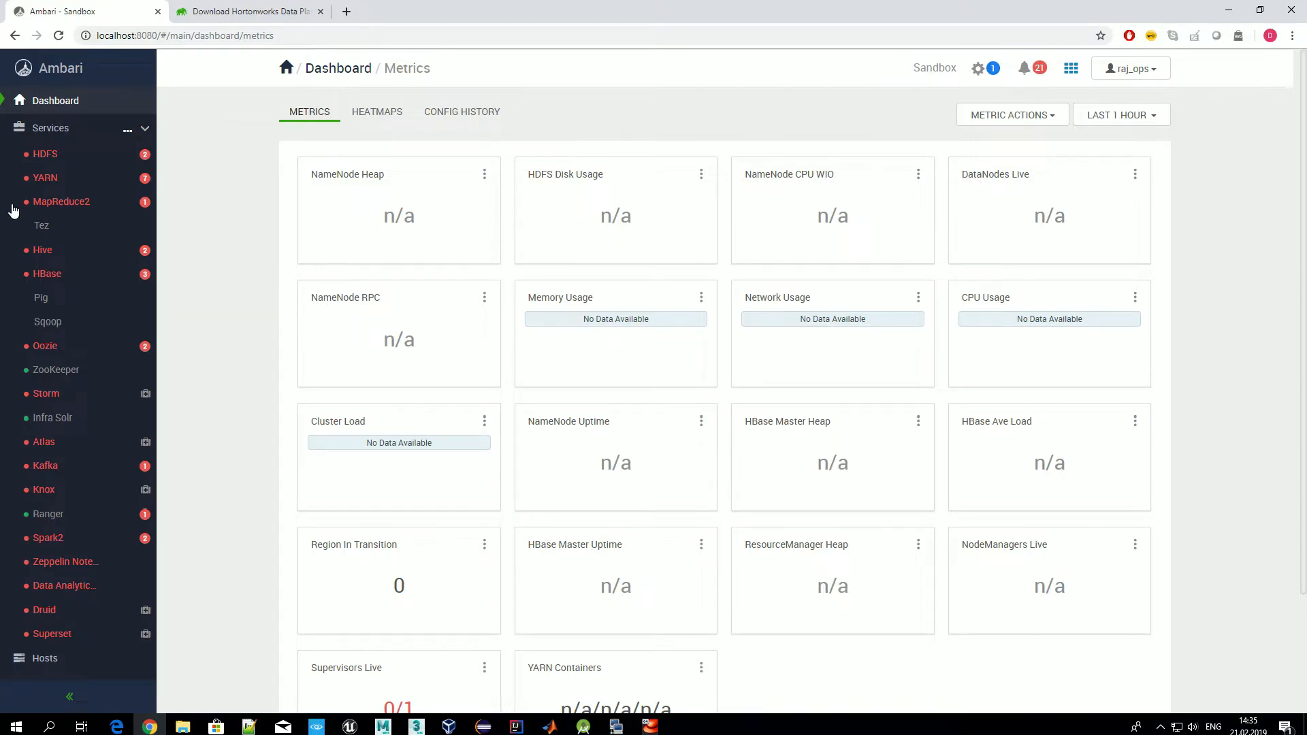
Recheck the progress of the Start All Services tasks on the sandbox host, from the client installs to the pending starts, and close the list.
click(982, 68)
click(102, 212)
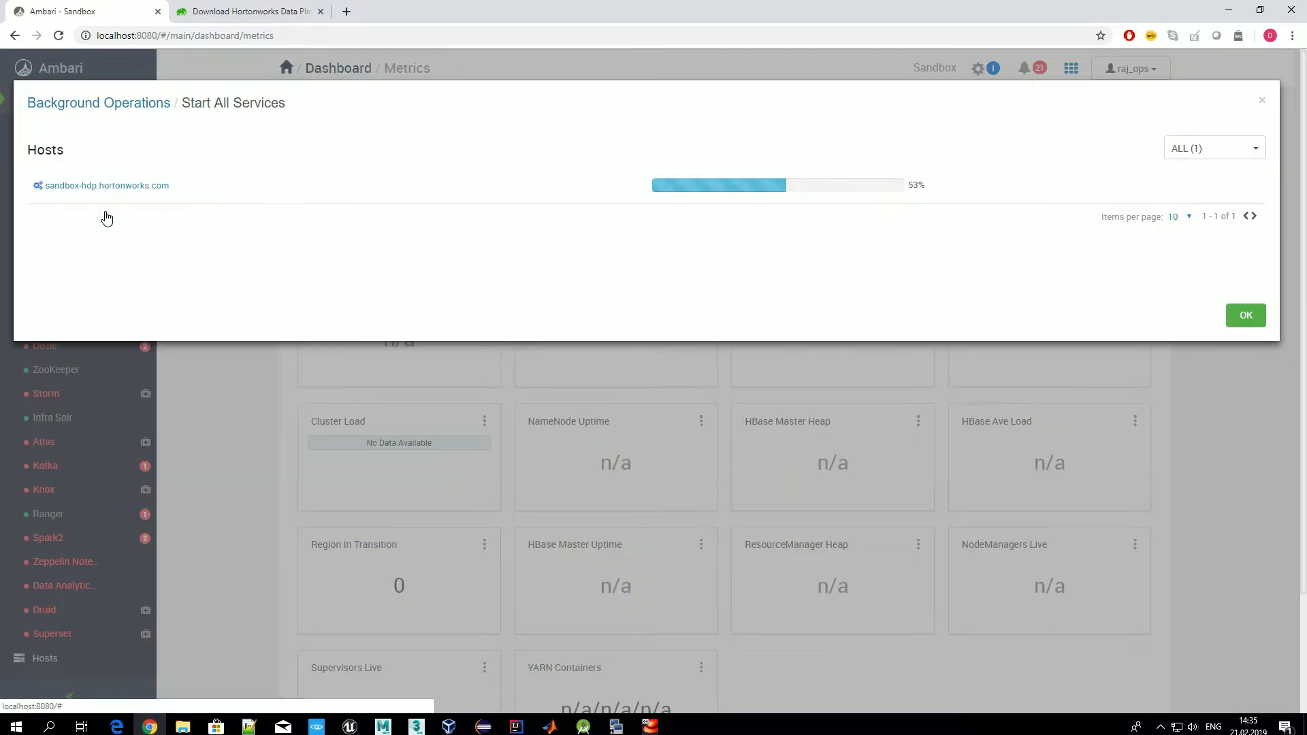
click(112, 187)
scroll(485, 446, down, 4)
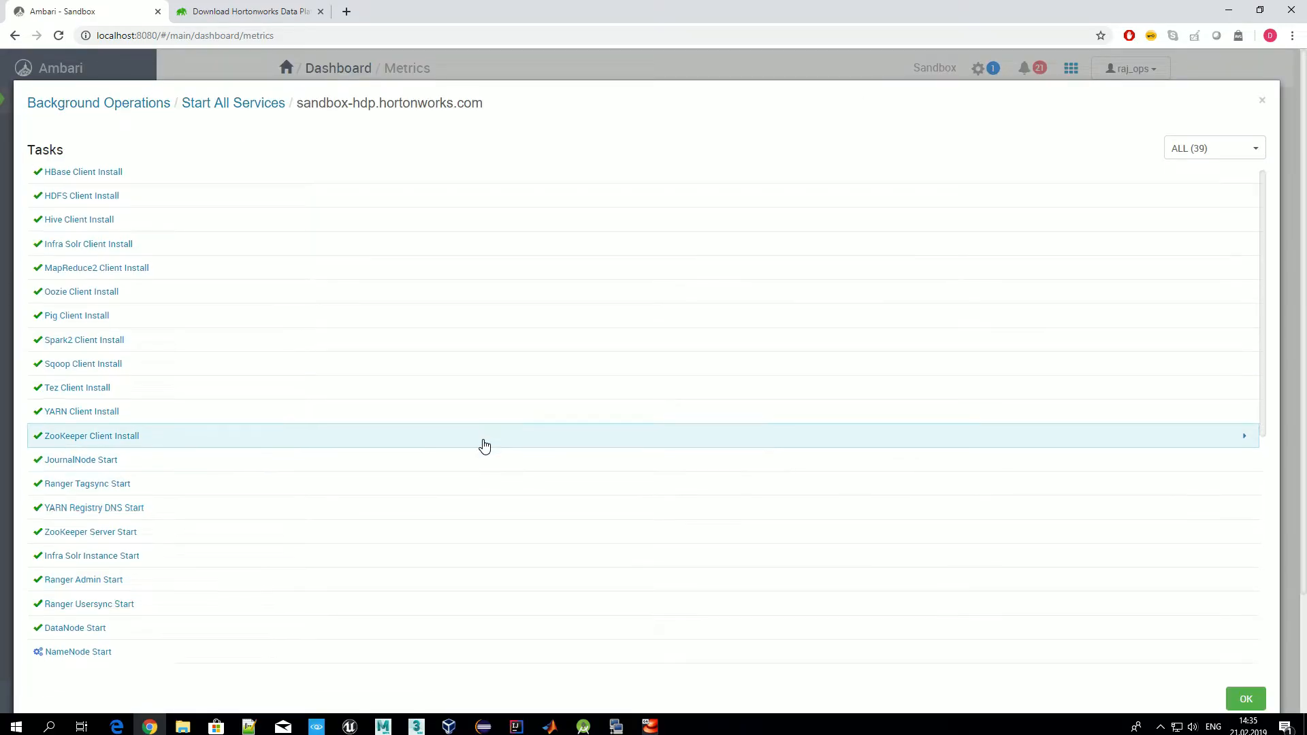
scroll(484, 446, down, 1)
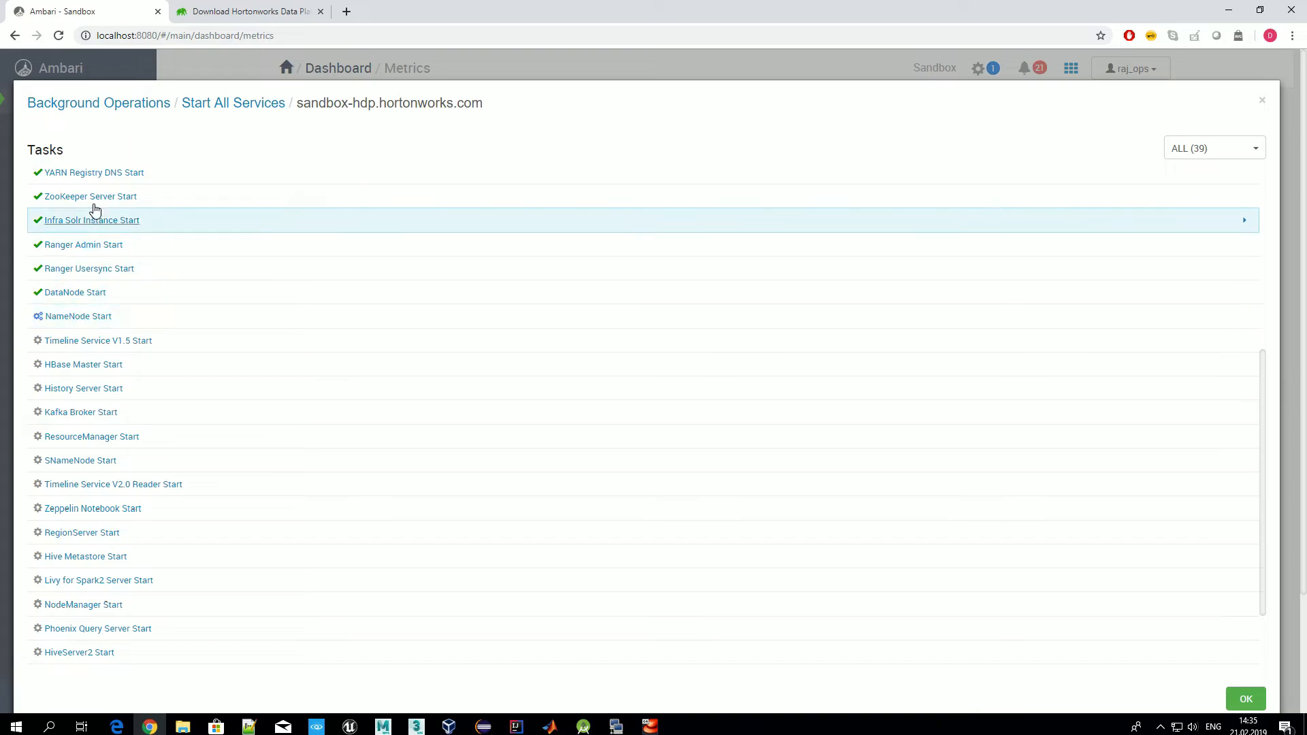
scroll(322, 444, down, 1)
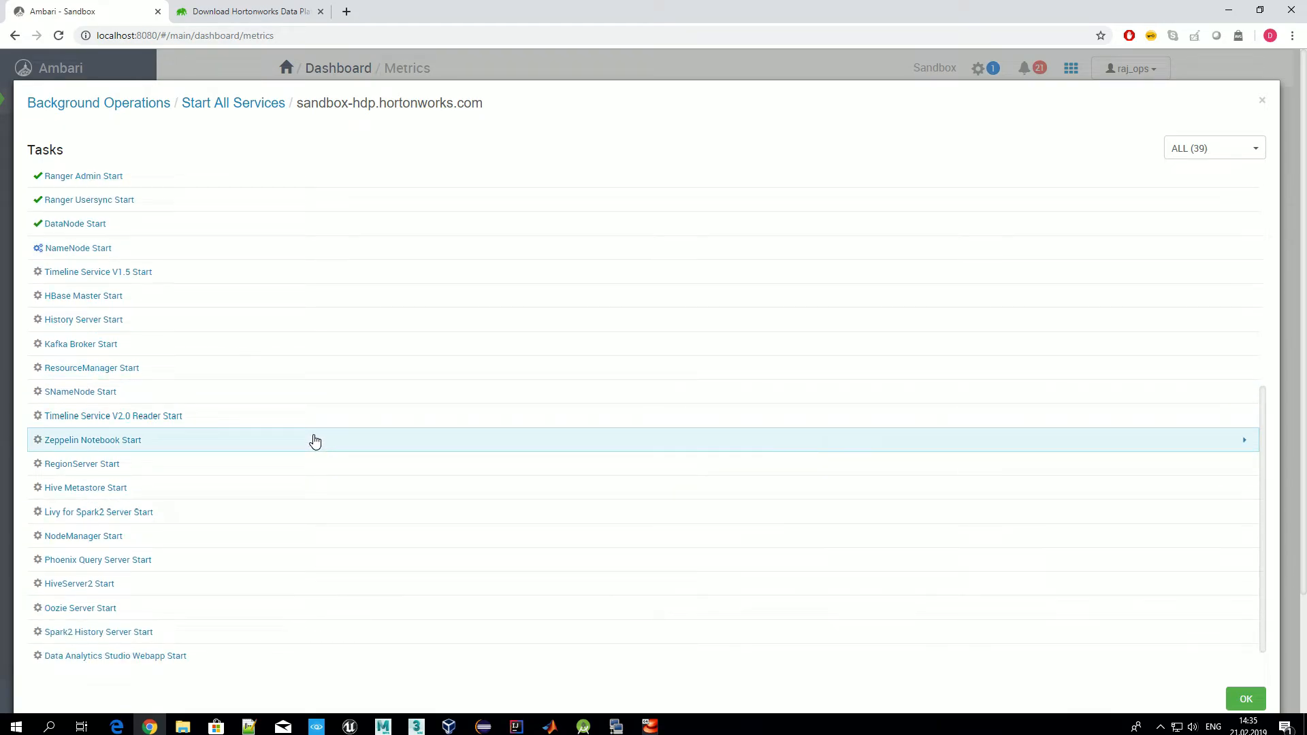
scroll(266, 431, up, 1)
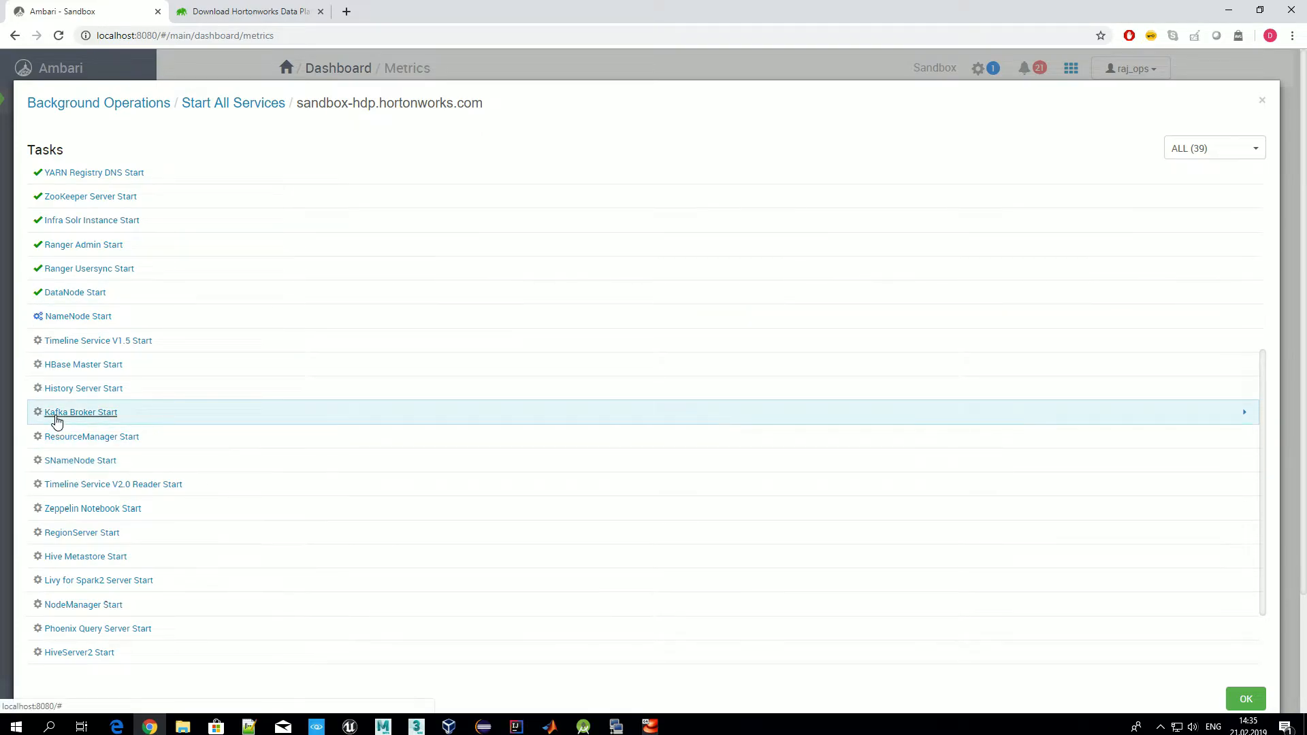
click(1246, 700)
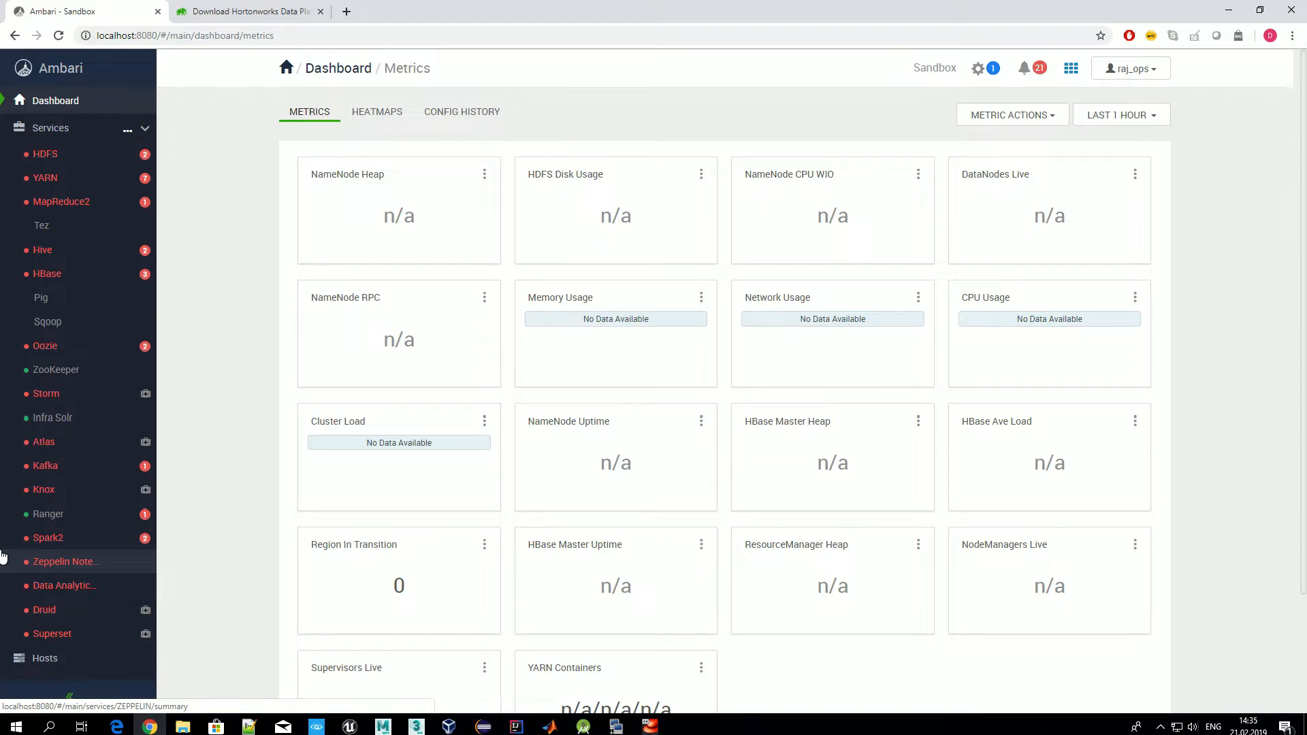
Open the summary of the Knox service and examine its available actions, including Turn Off Maintenance Mode, without running any.
scroll(7, 565, down, 1)
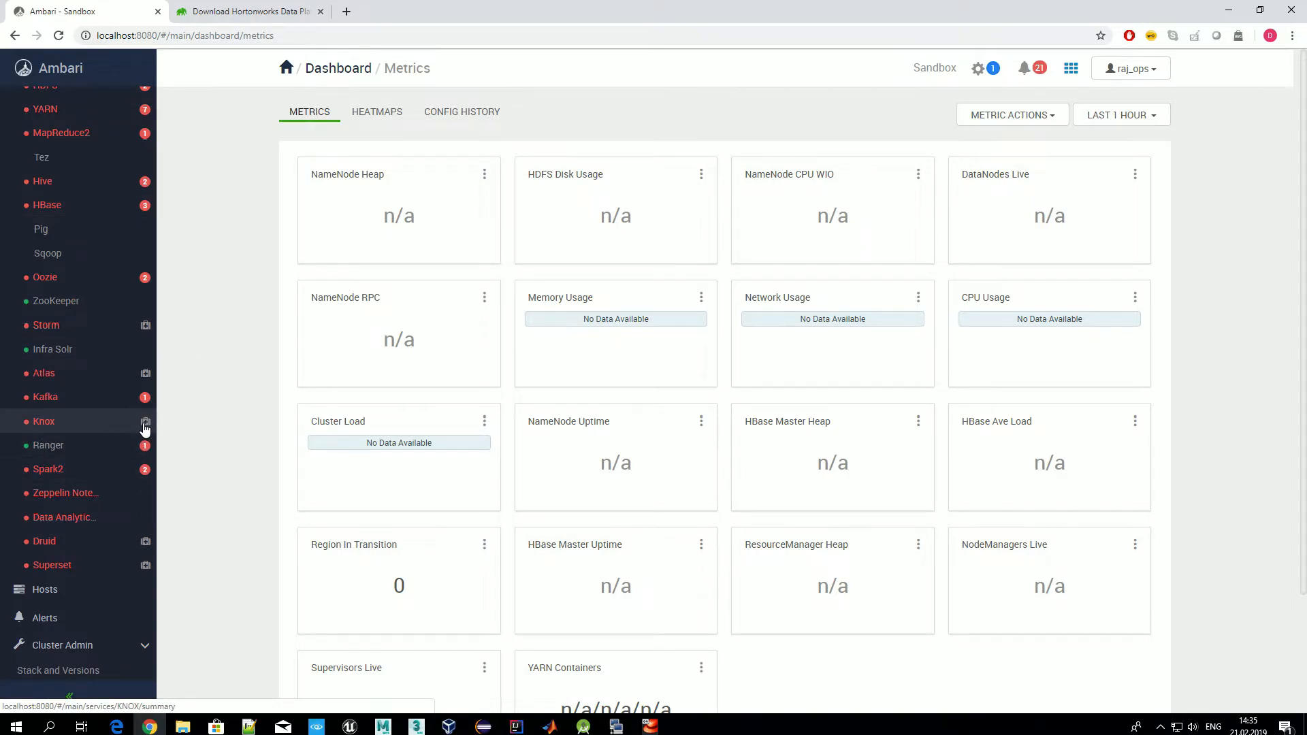
click(145, 428)
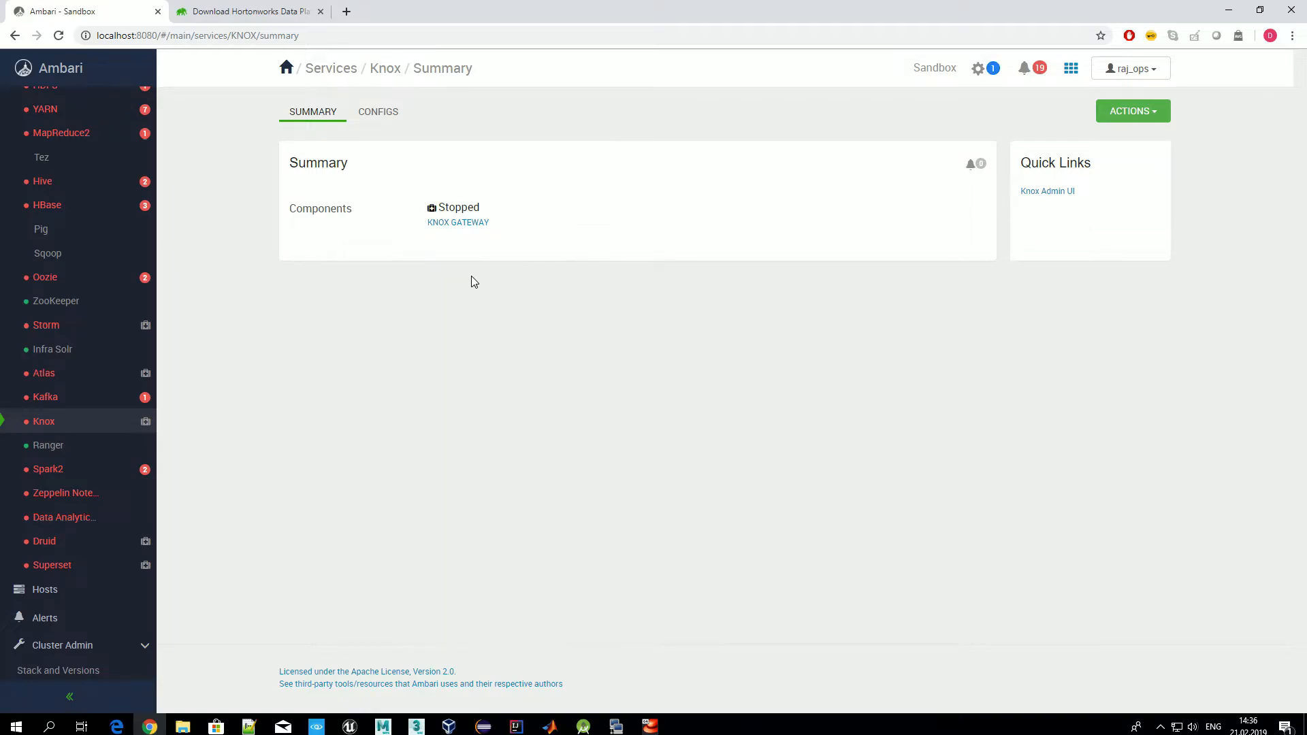
click(1151, 111)
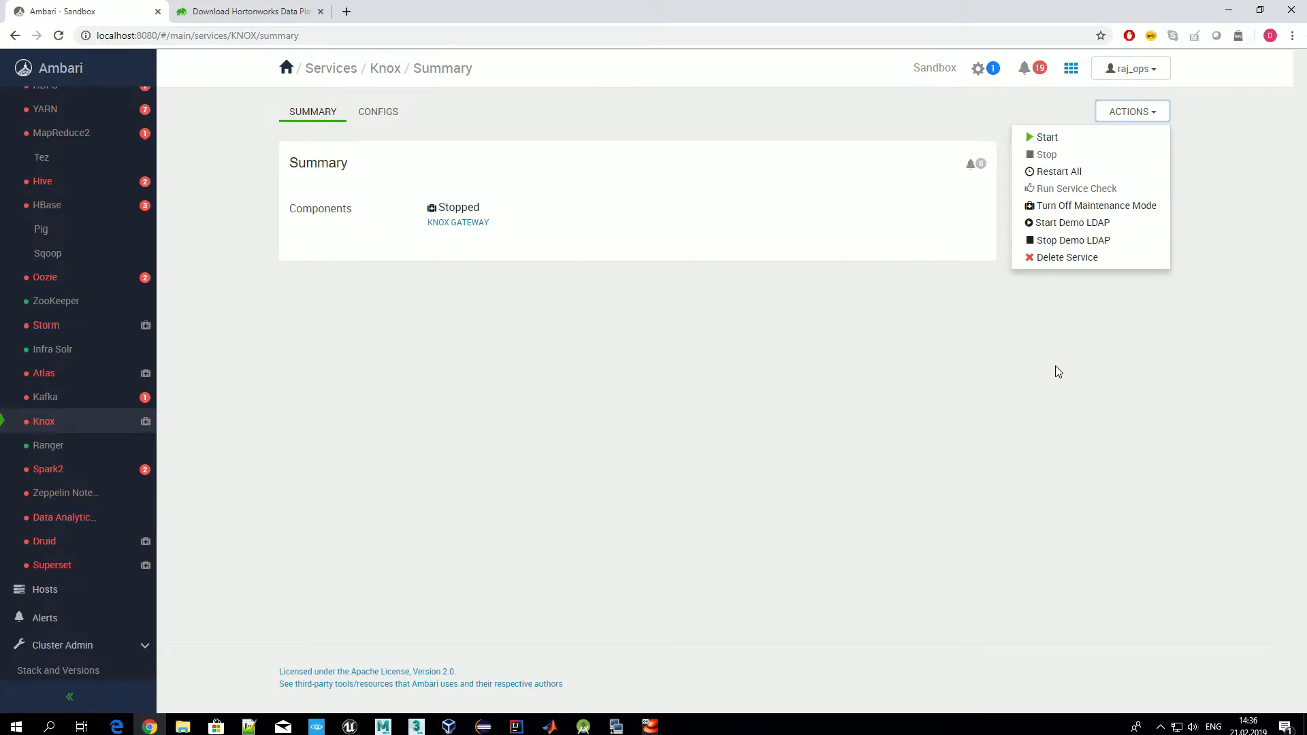
click(532, 246)
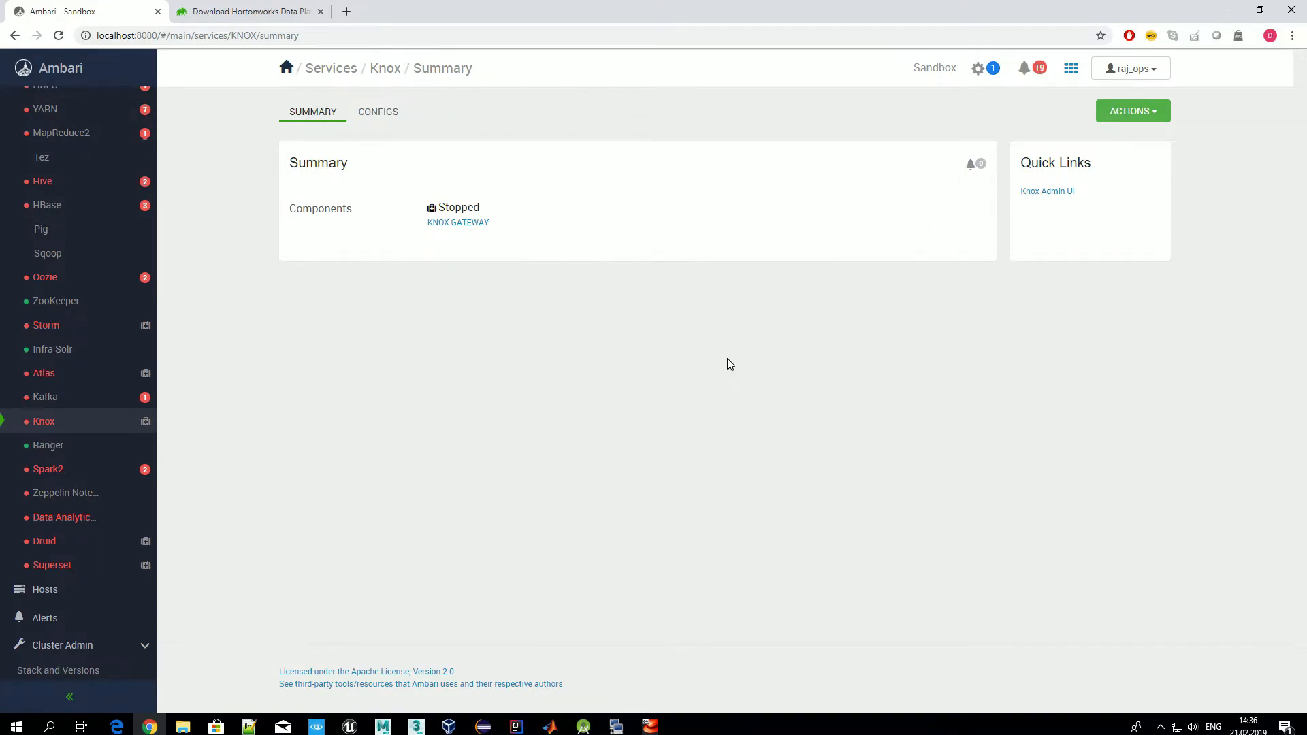
click(1155, 113)
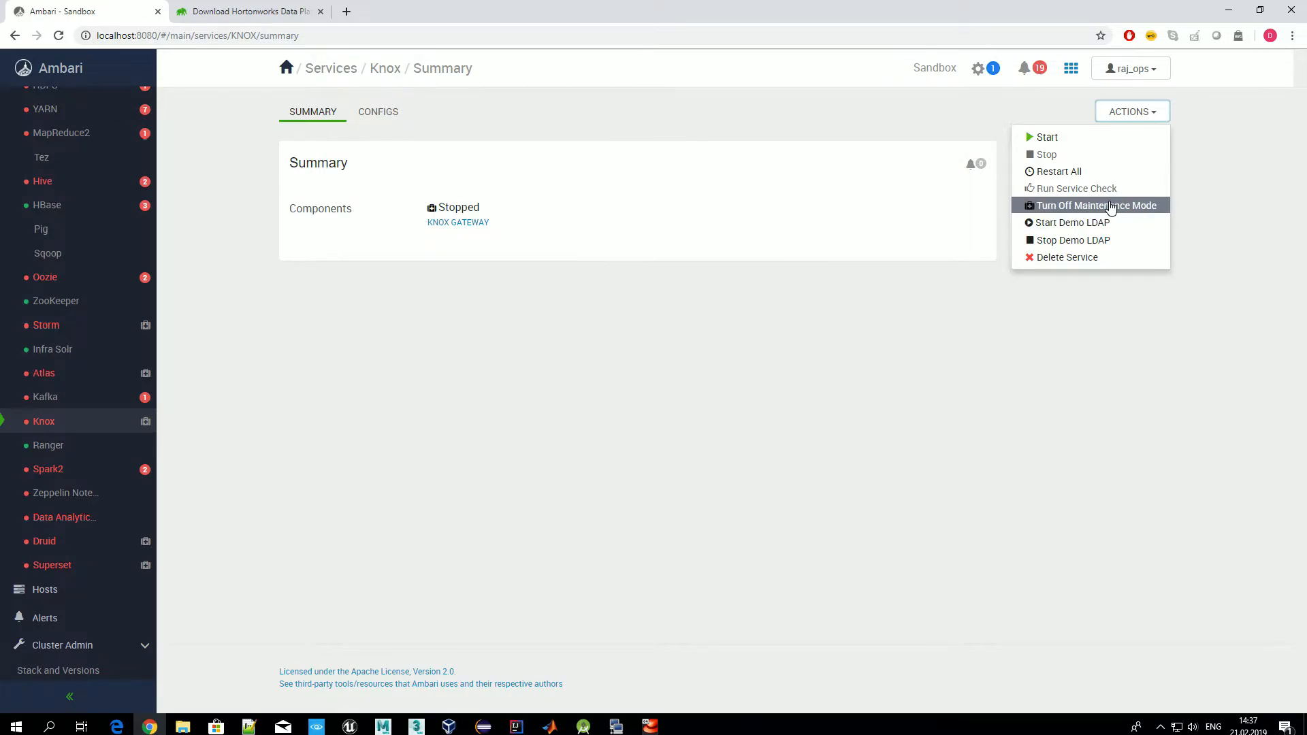
click(747, 420)
Open the HDFS summary, review its available service actions, and follow the SNameNode component to its host page.
scroll(41, 327, up, 2)
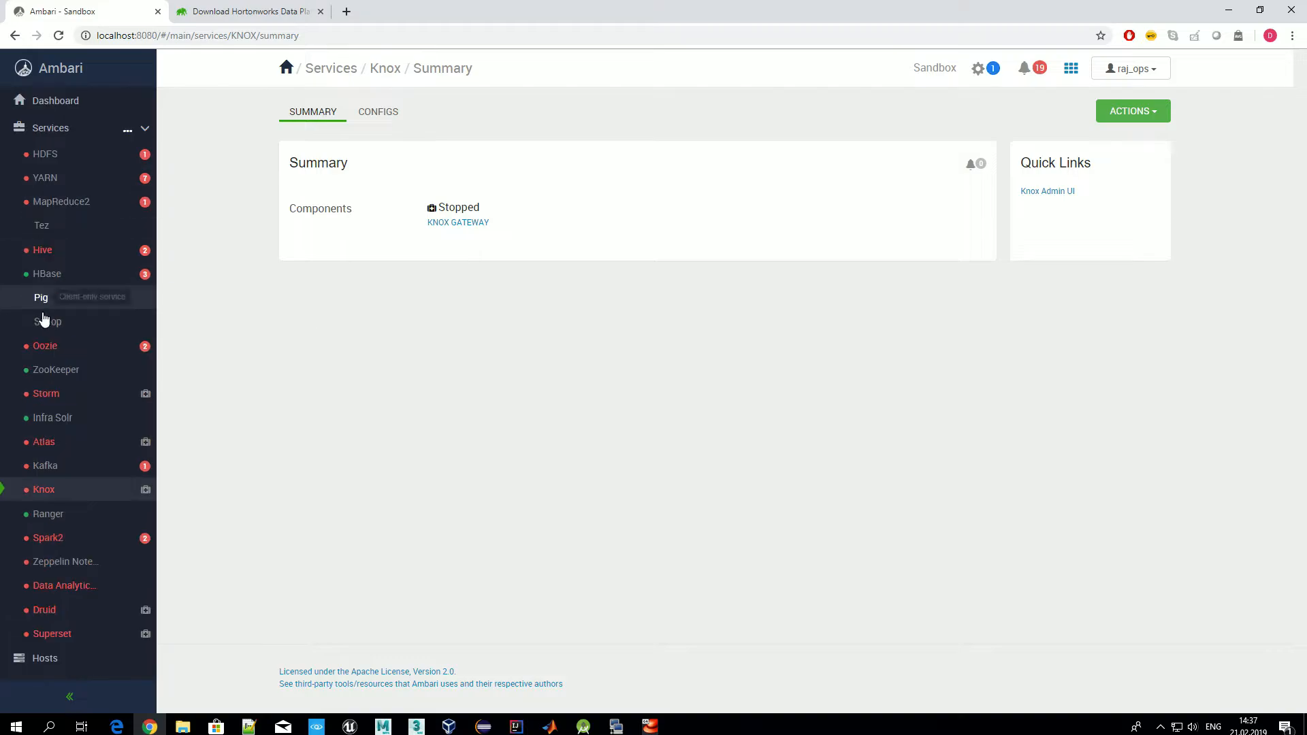
click(45, 155)
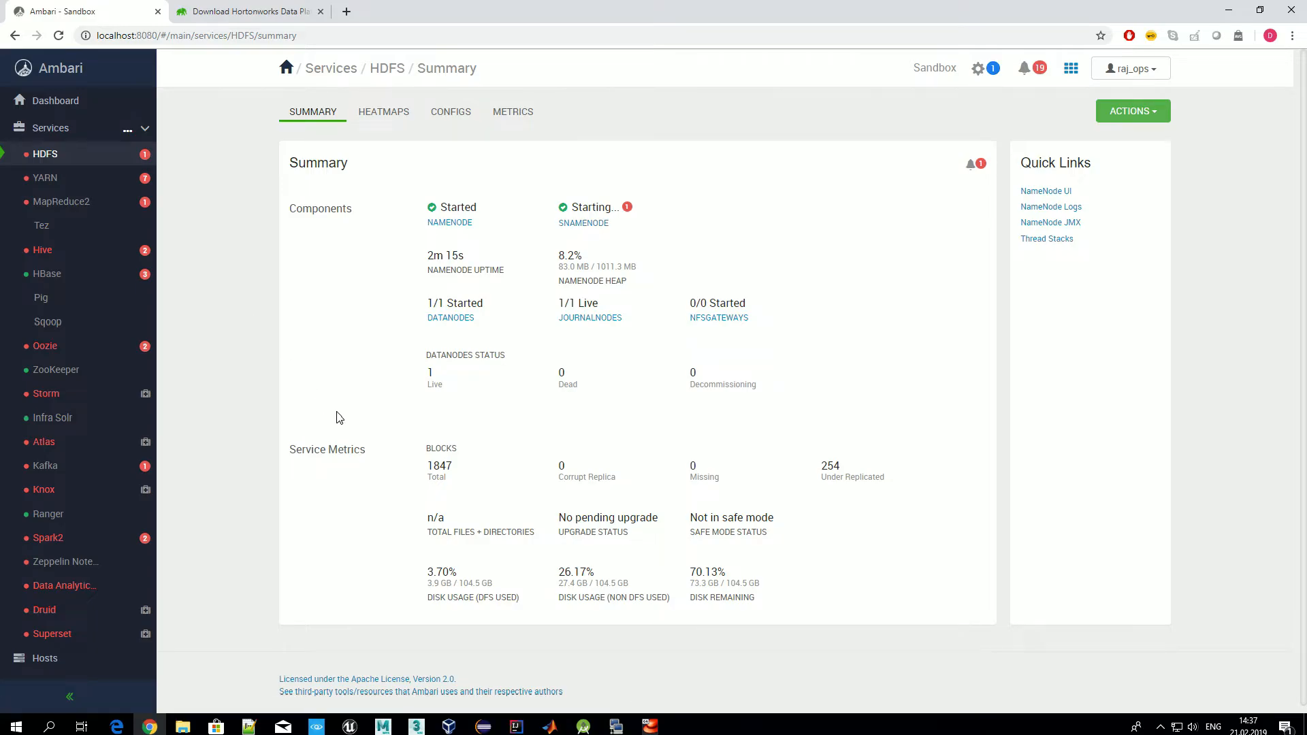
click(1123, 121)
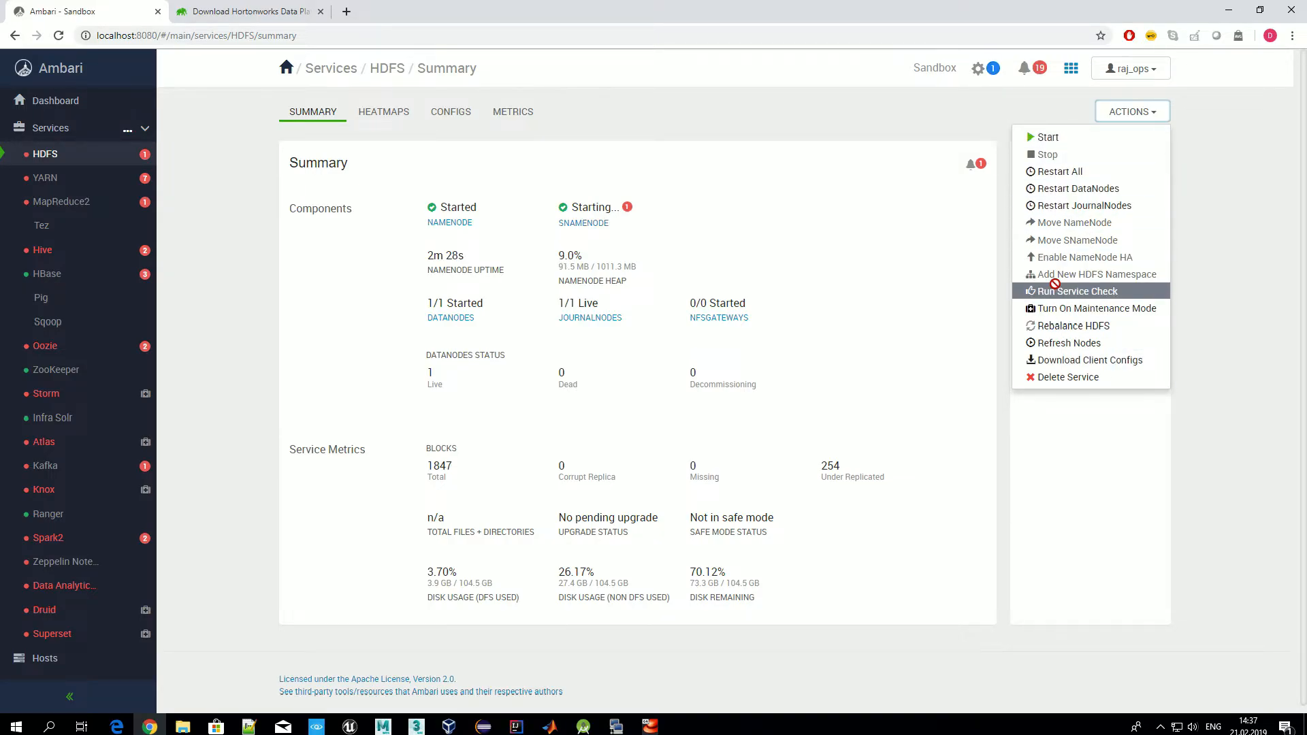
click(1040, 510)
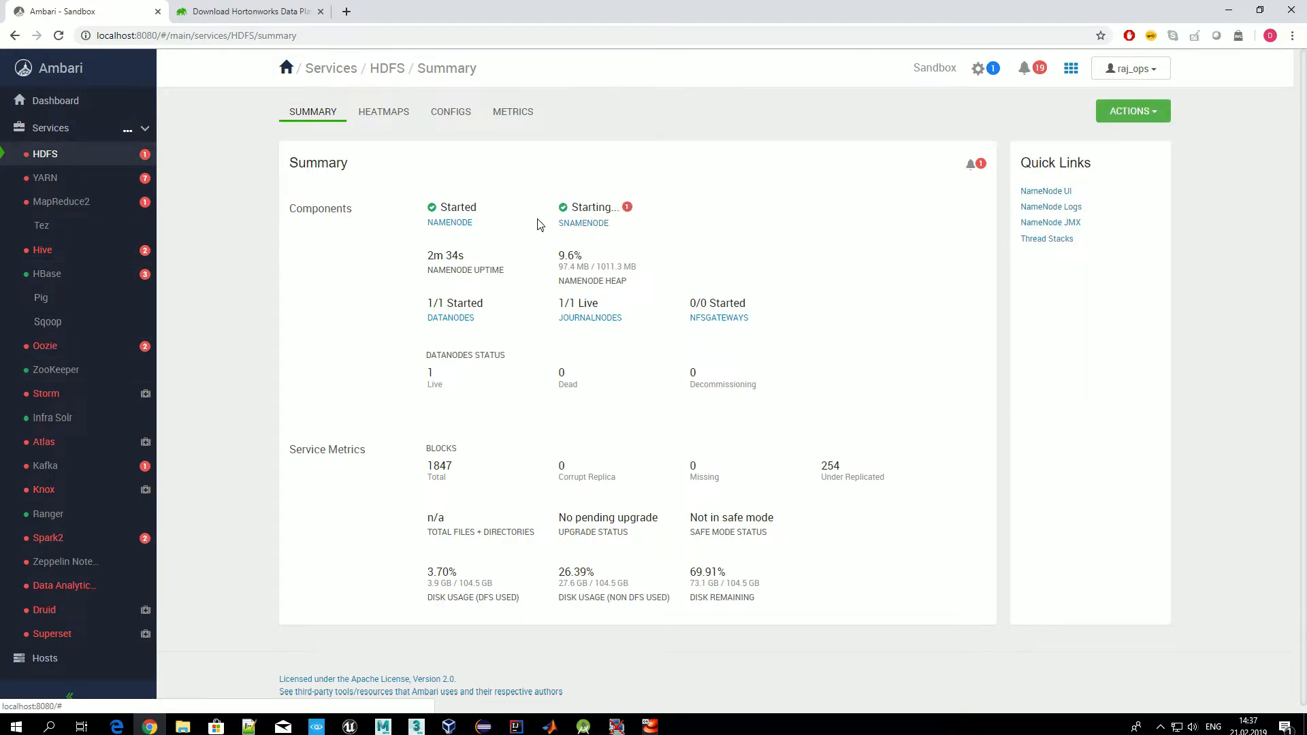
click(577, 225)
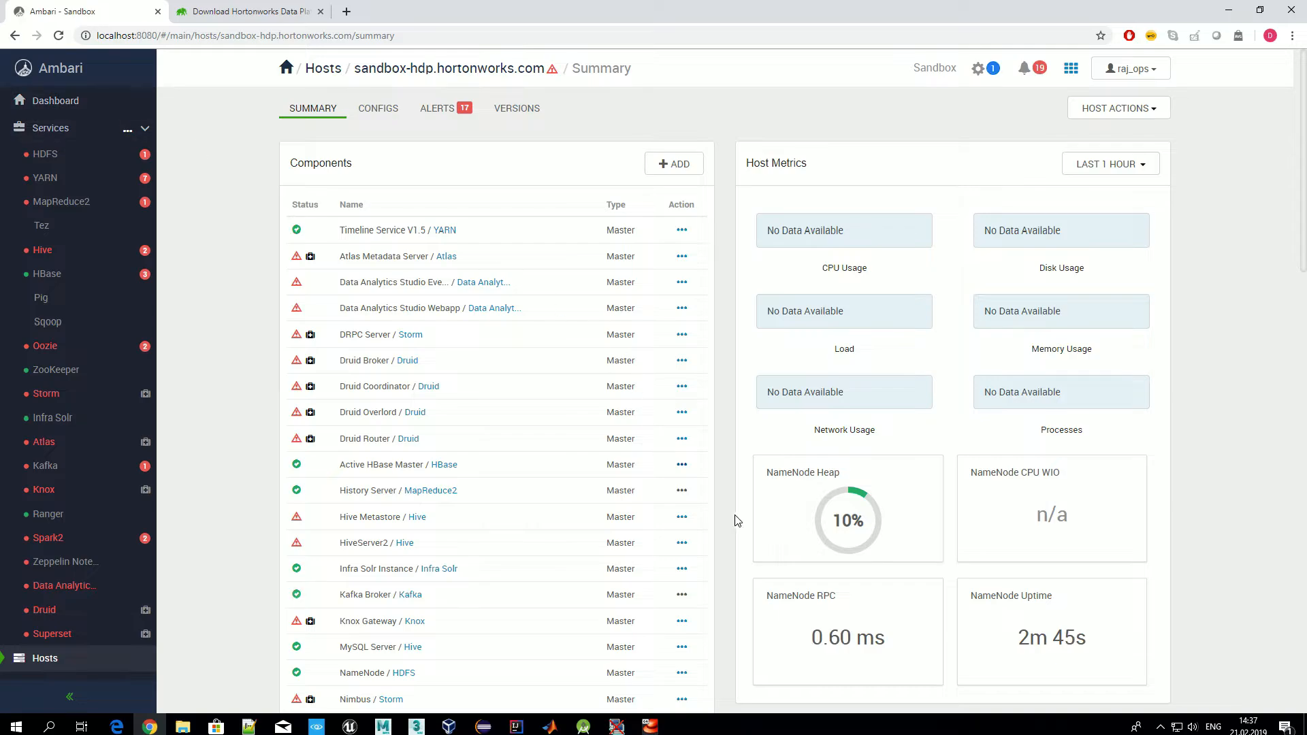
Return to the dashboard and examine the metric widgets, including NameNode Heap, HDFS Disk Usage and Memory Usage.
click(55, 104)
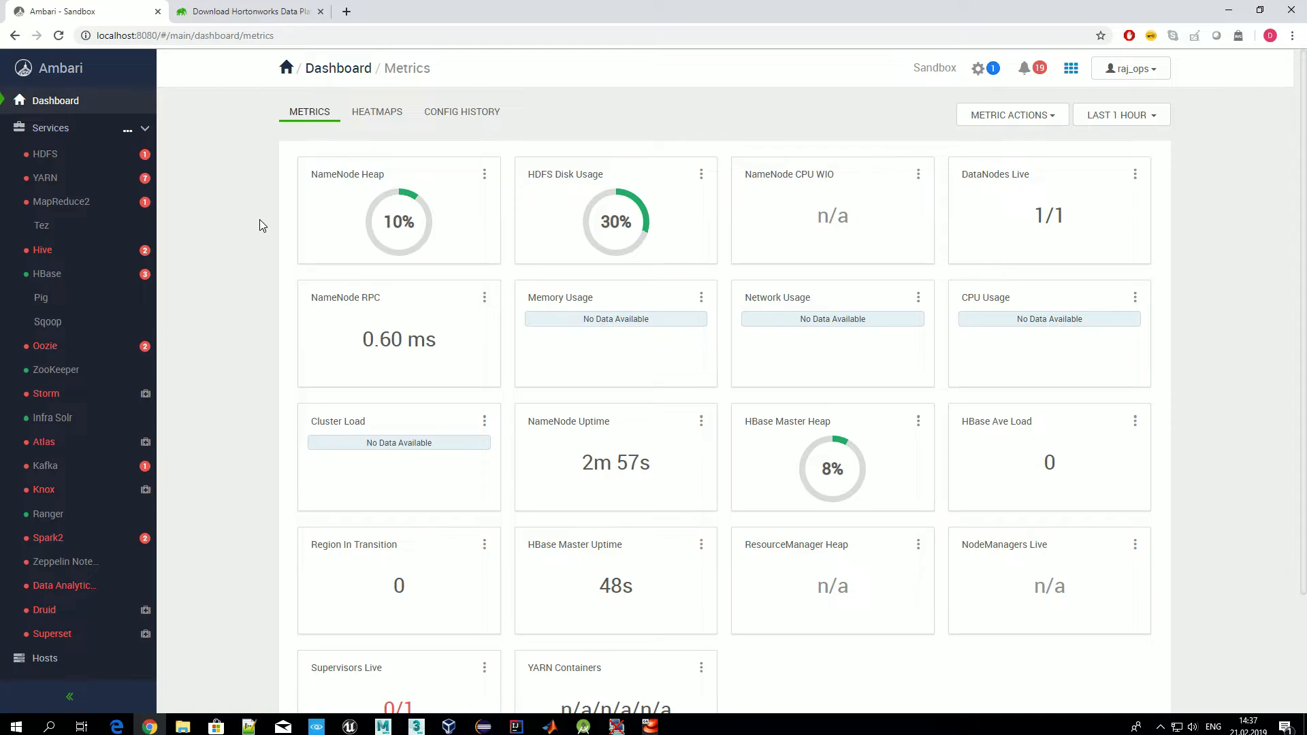
mouse_move(402, 244)
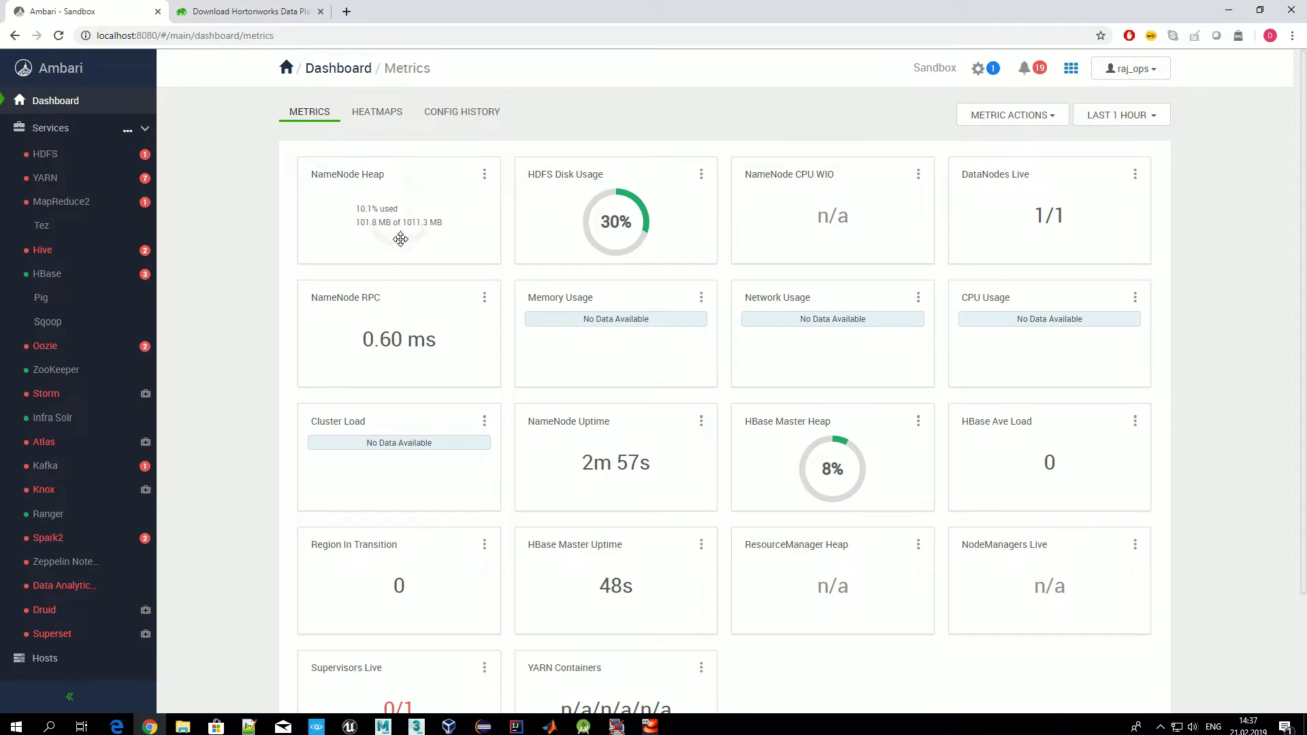
mouse_move(525, 237)
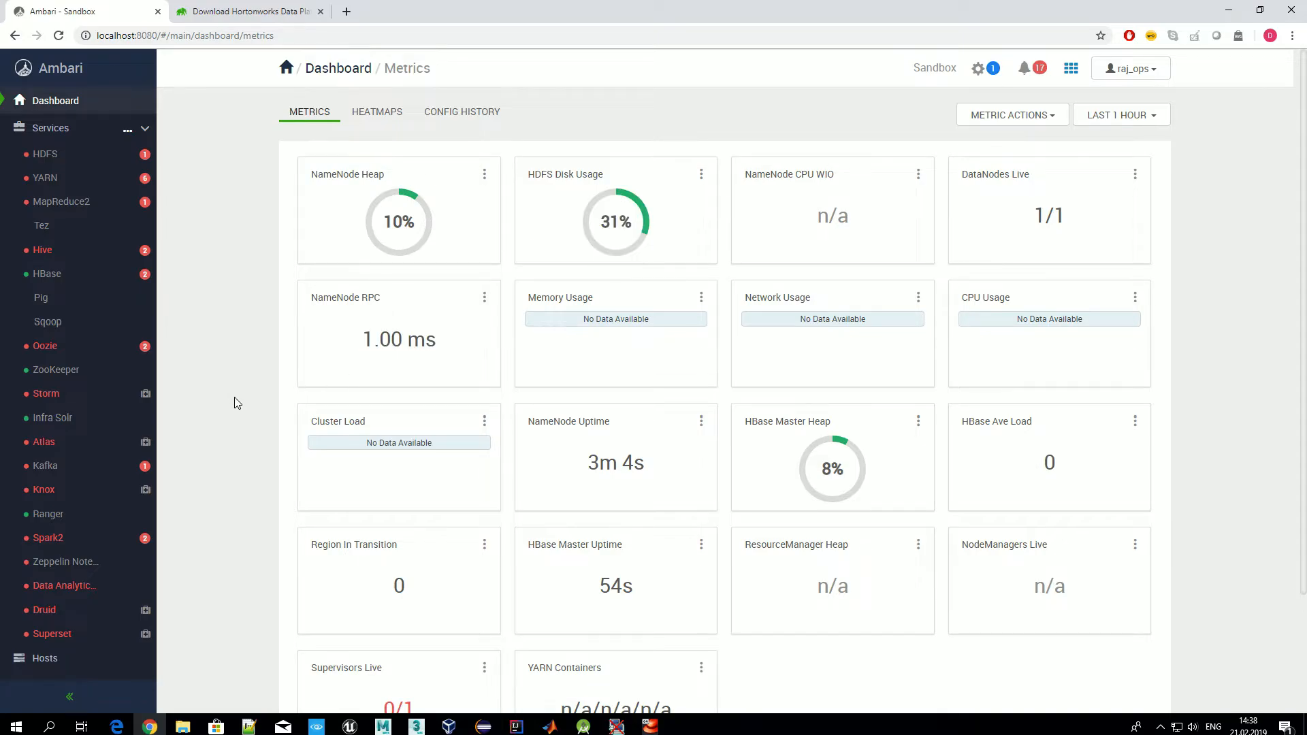
scroll(207, 399, down, 2)
scroll(207, 398, up, 1)
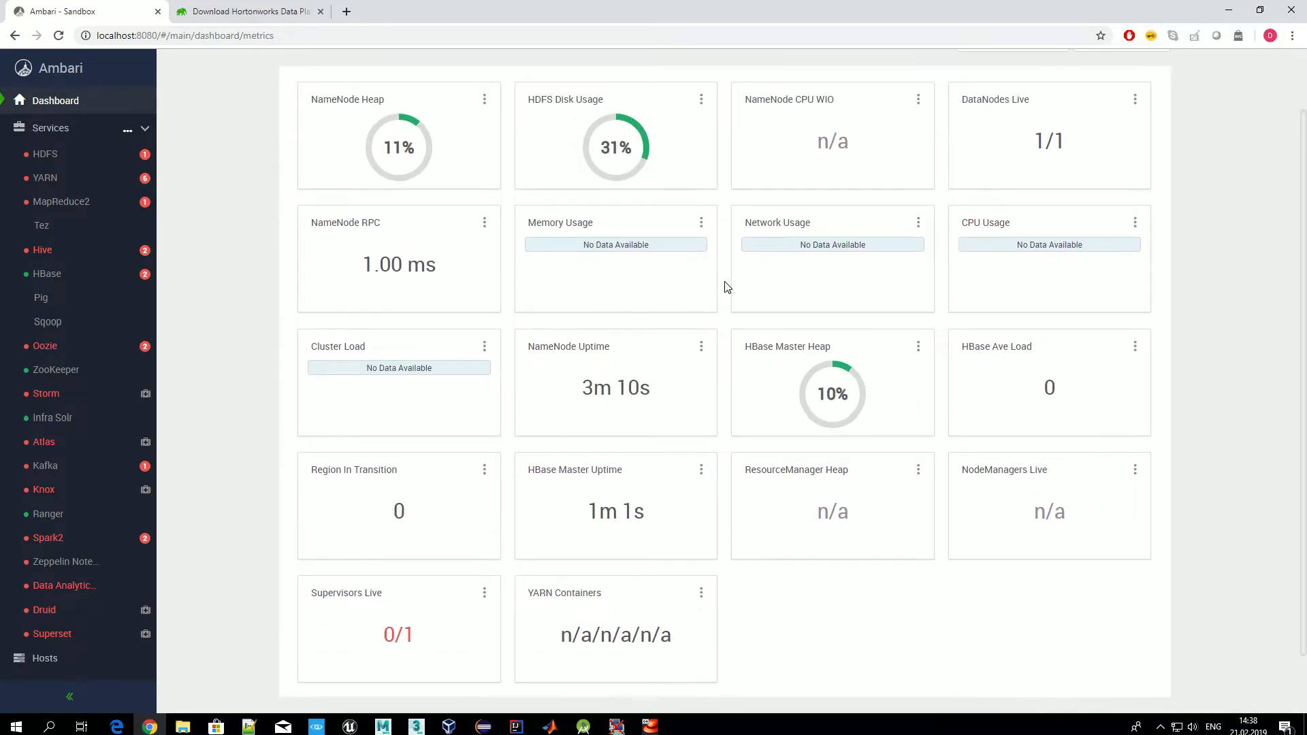
mouse_move(624, 248)
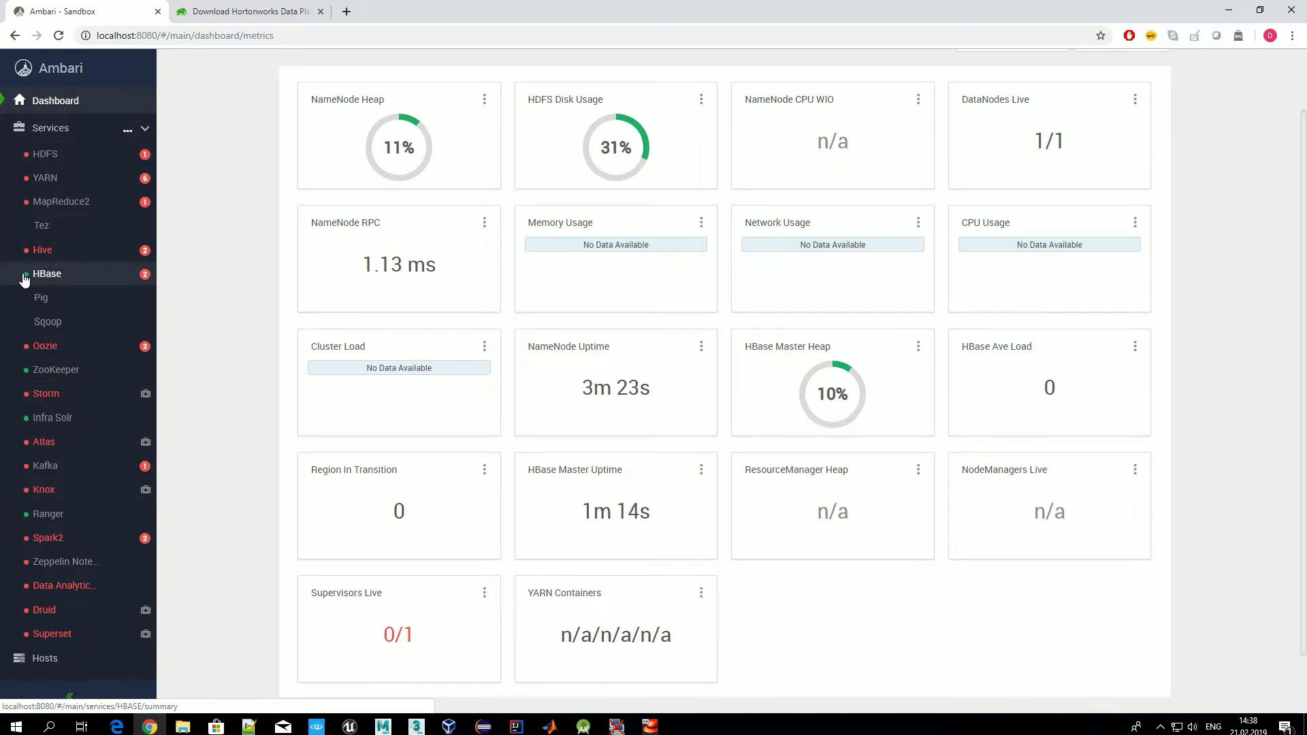
Look over the whole navigation list, check the overall progress in Background Operations, and close it.
scroll(121, 533, down, 3)
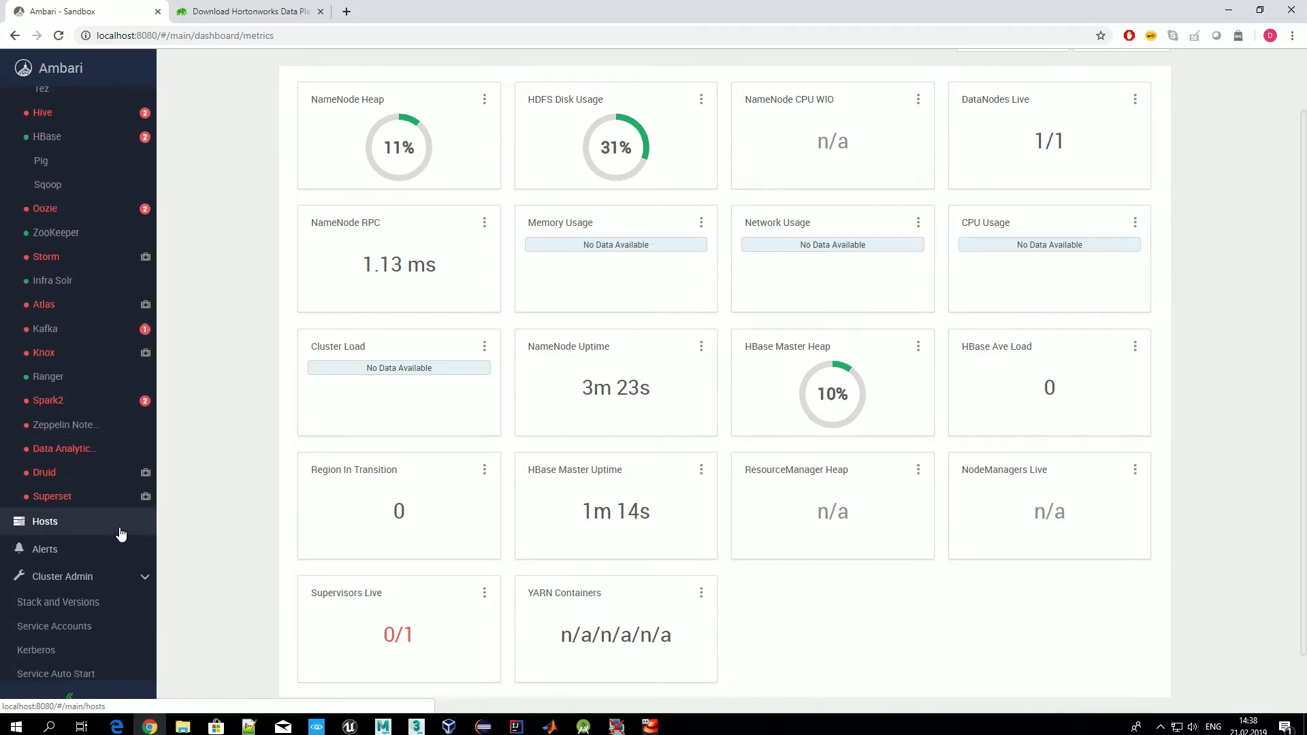
scroll(123, 541, up, 3)
scroll(335, 376, up, 2)
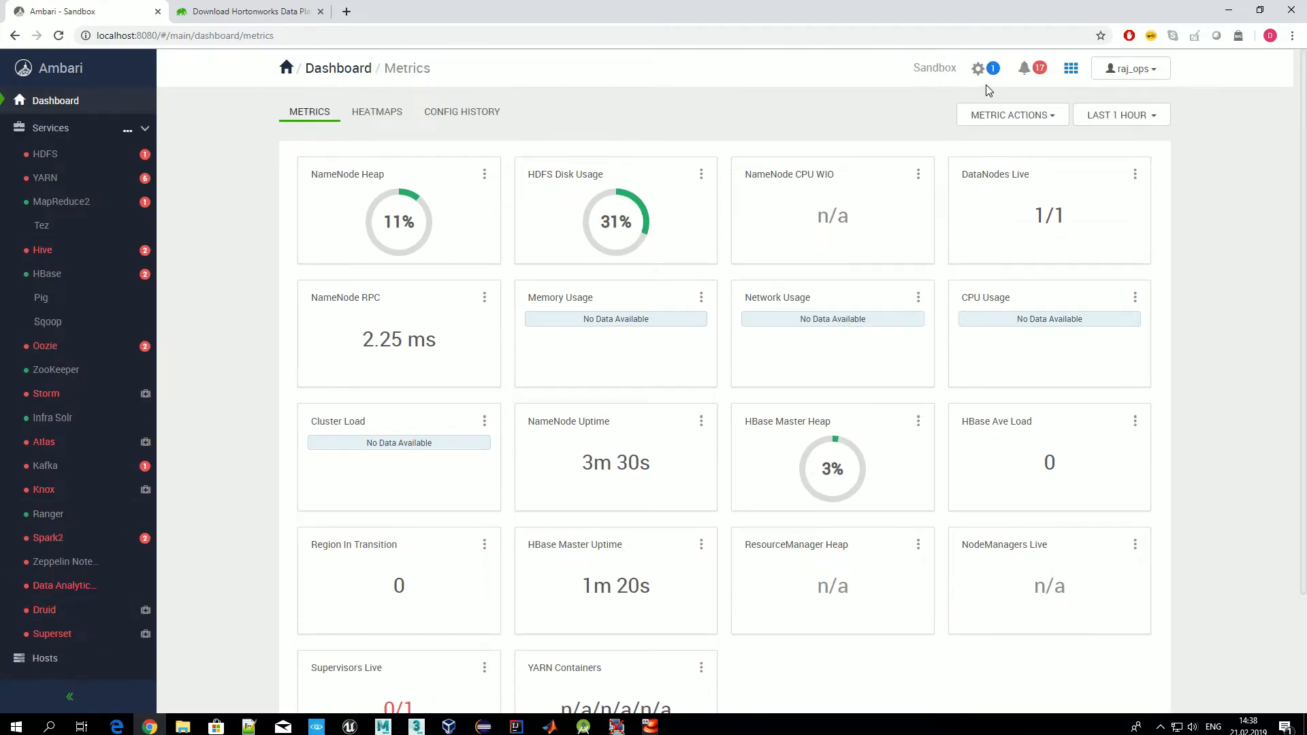
click(987, 70)
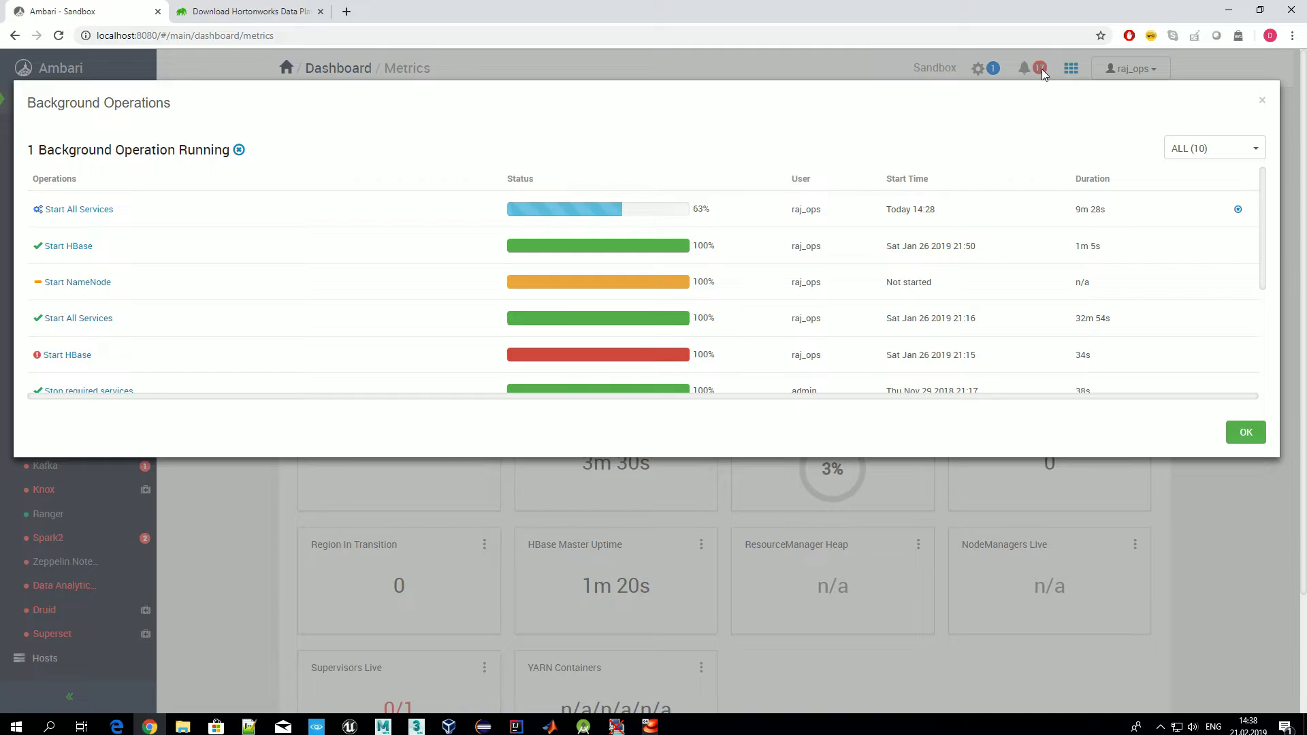
click(1246, 433)
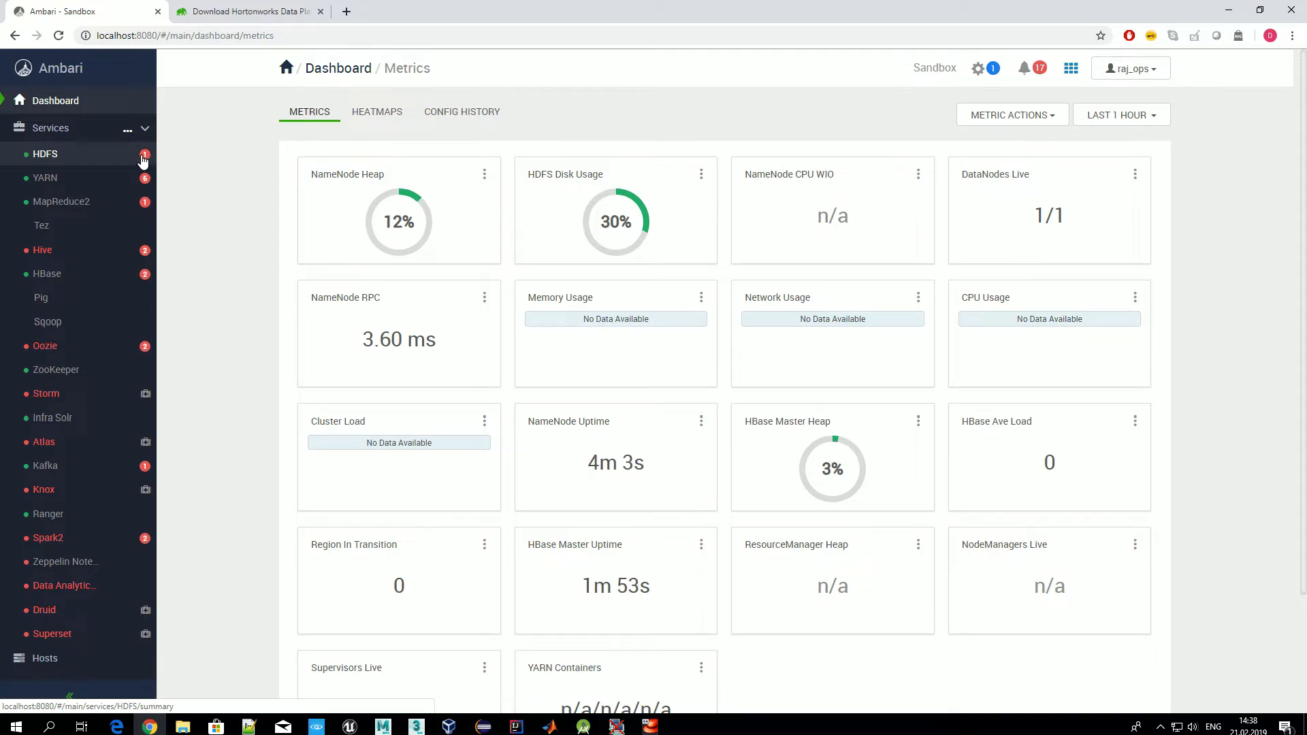
Open the HDFS summary, read the alert details for the SNameNode component, and close them.
click(143, 160)
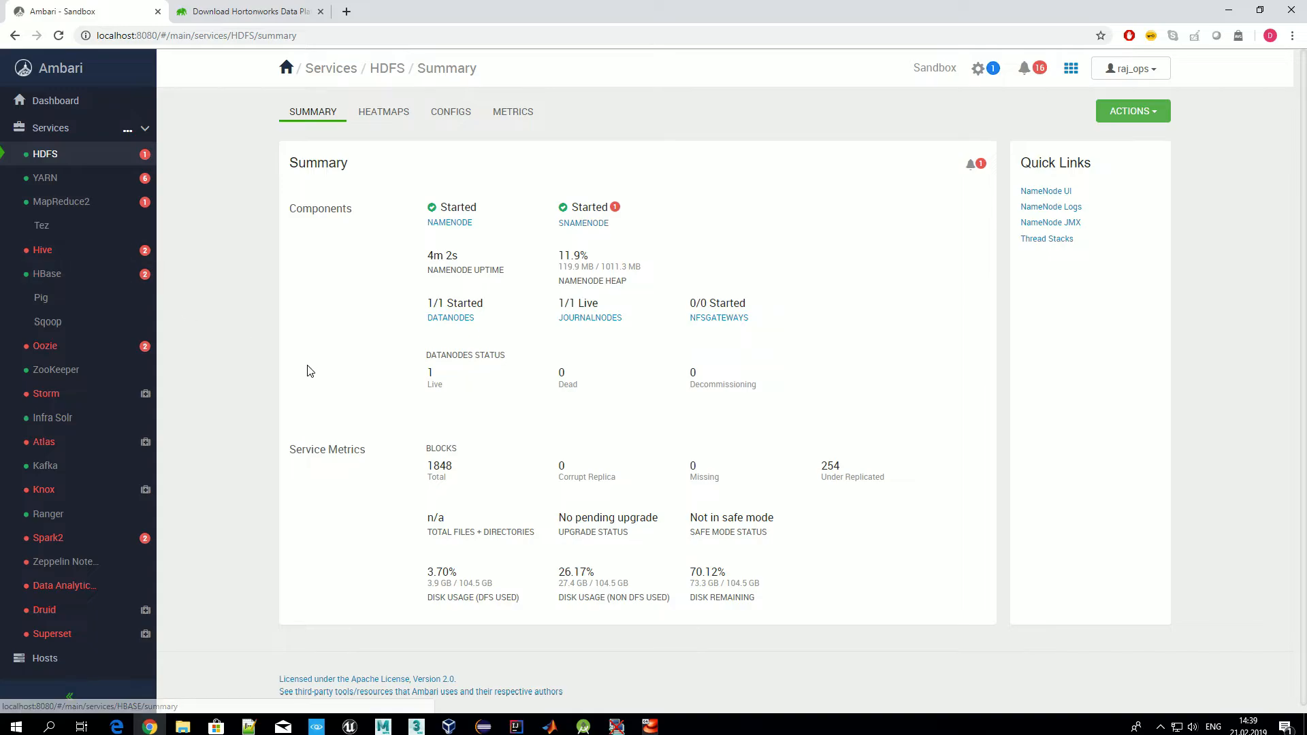
click(615, 207)
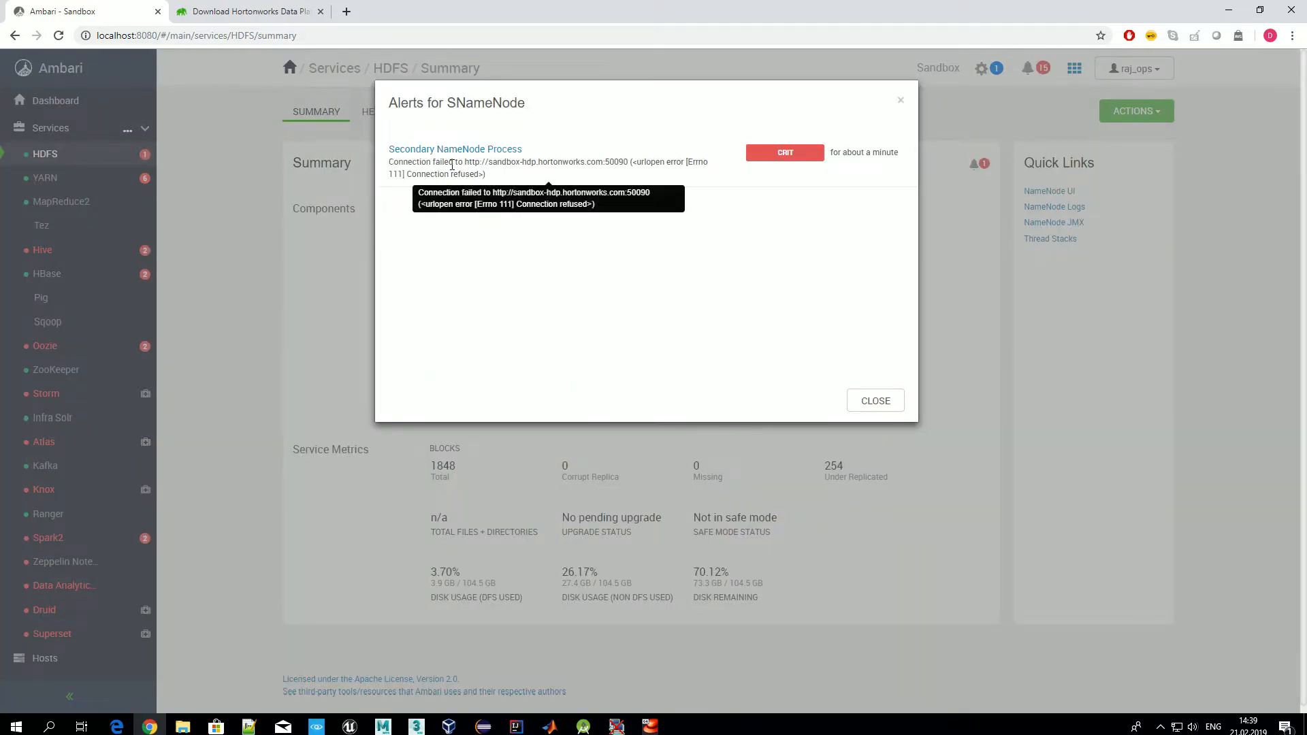
drag(409, 161, 642, 179)
click(742, 213)
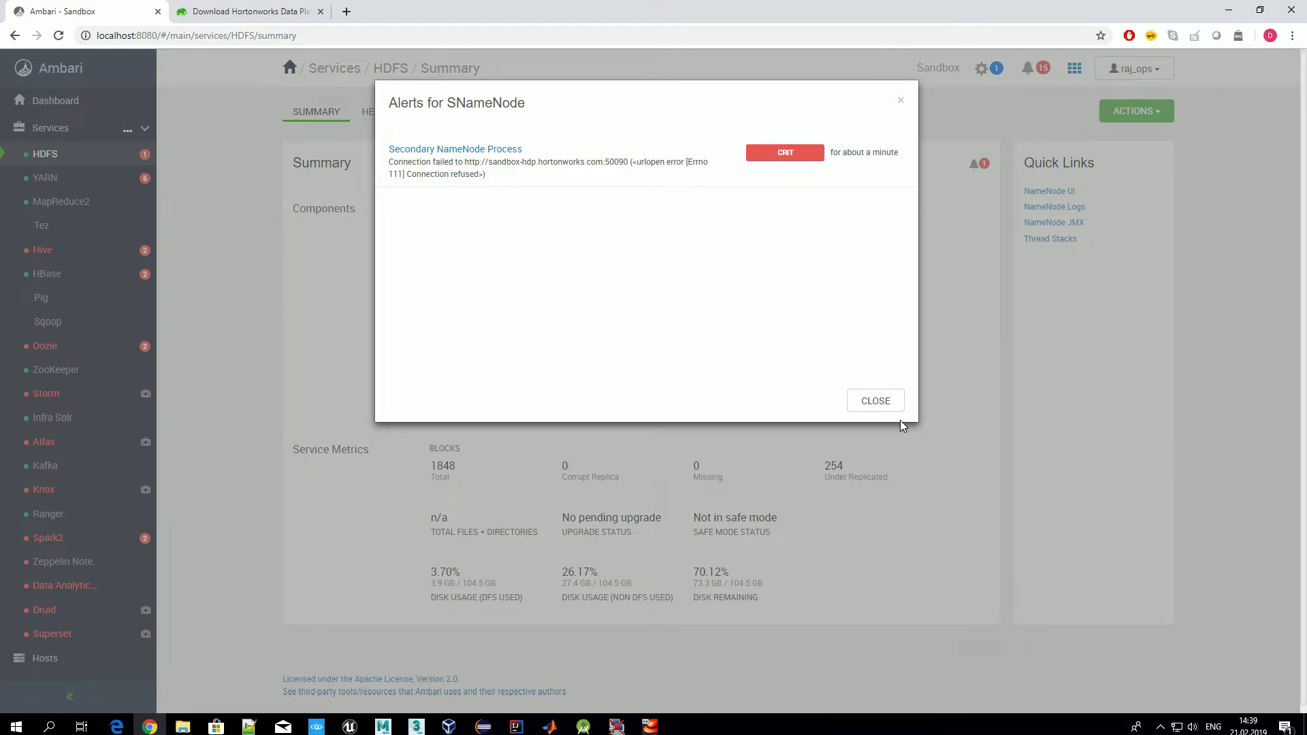
click(878, 406)
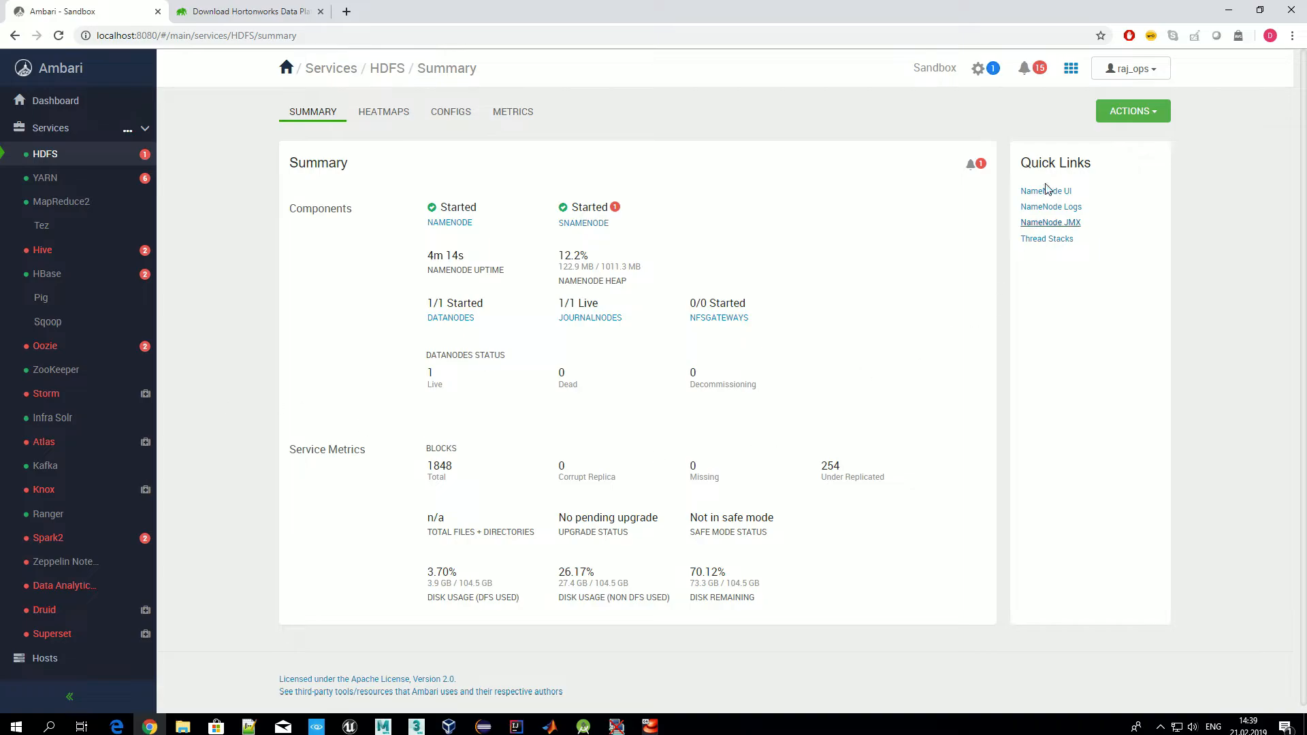
Review the cluster's alert notifications from the HDFS summary page and close the list.
click(1039, 73)
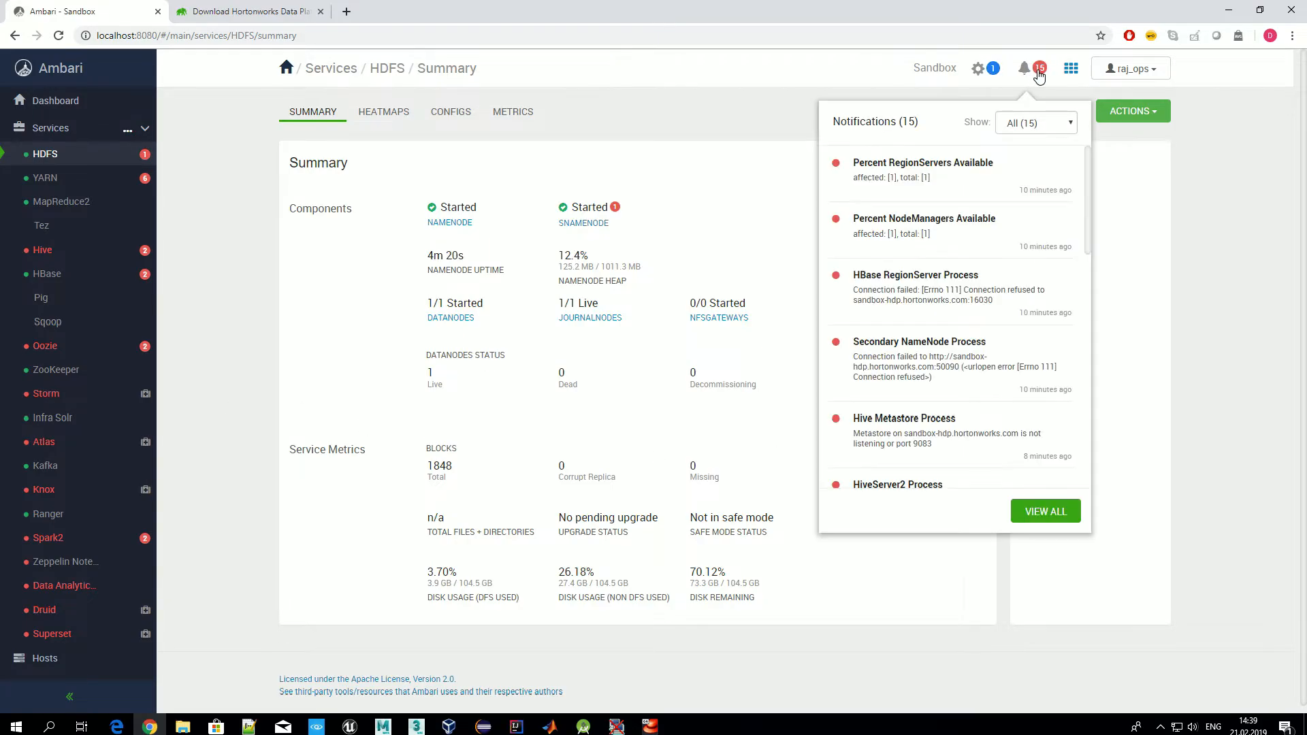
click(1039, 75)
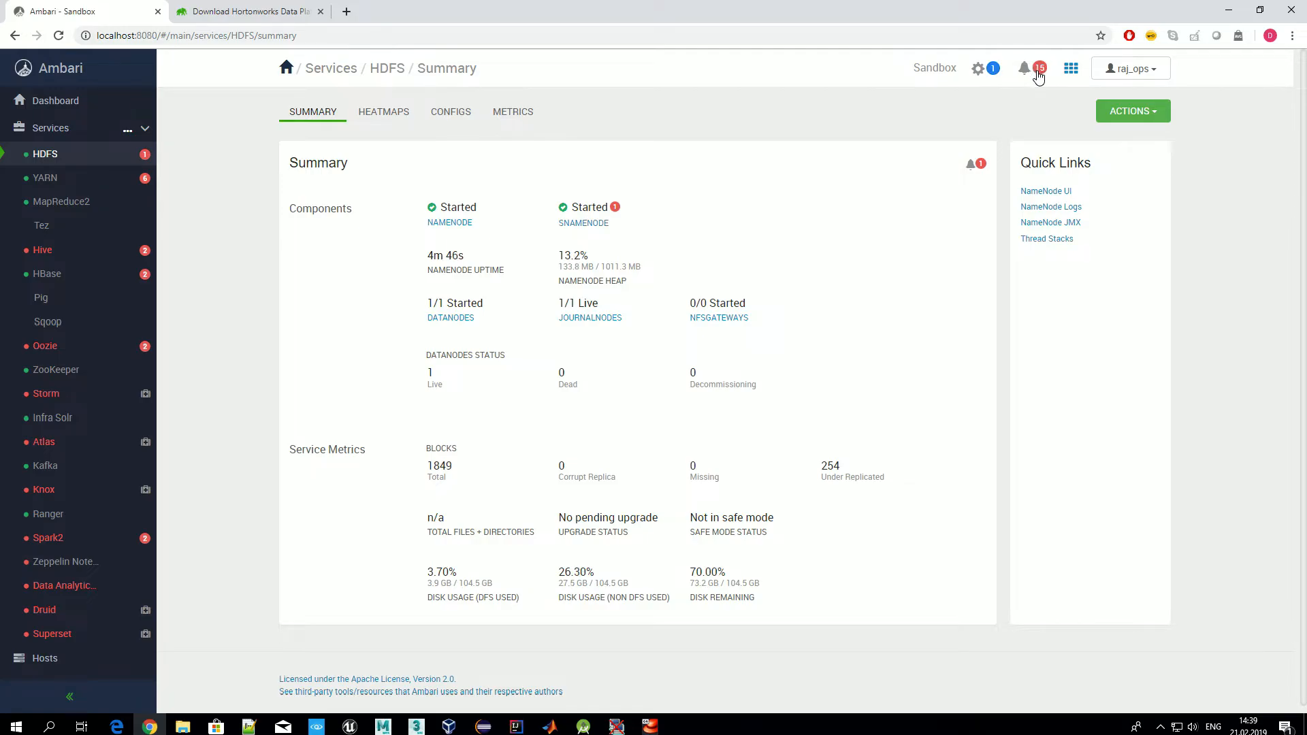
click(1039, 71)
click(1039, 71)
Check the running Start All Services operation and examine its task list for host sandbox-hdp.hortonworks.com through to the pending tasks.
click(979, 70)
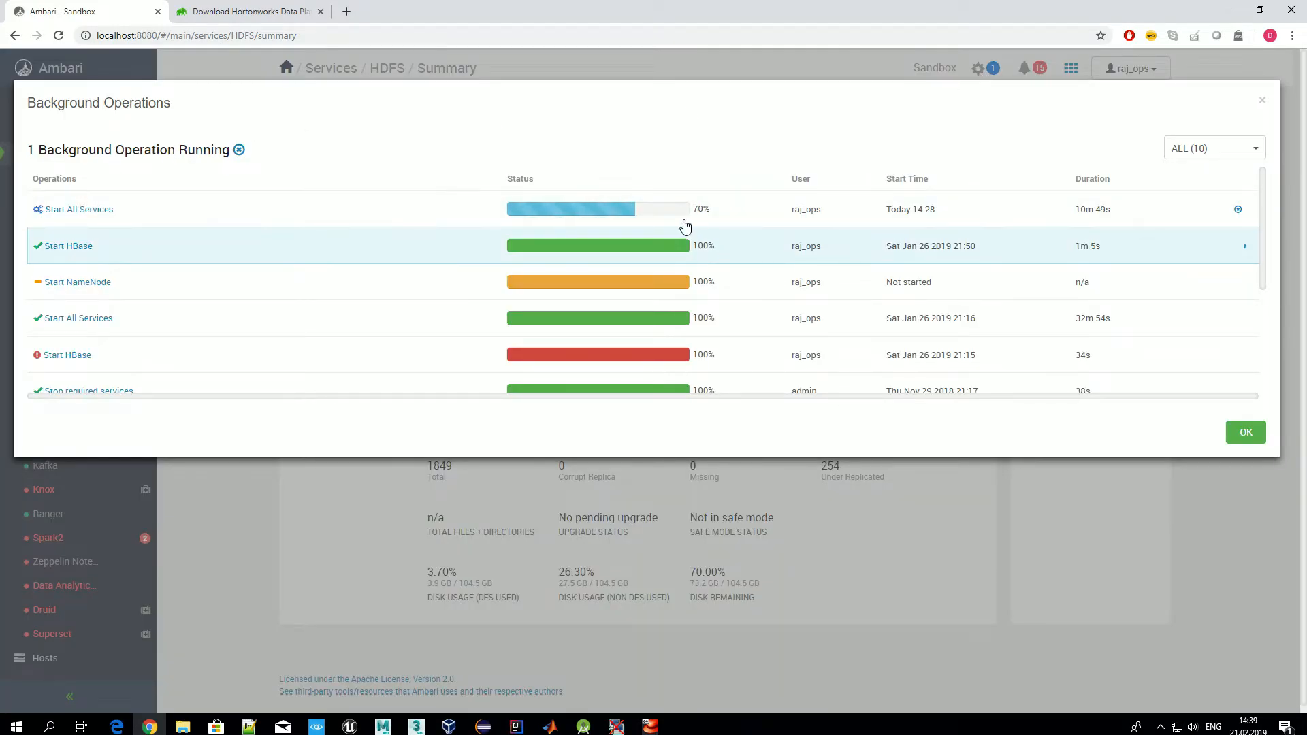
drag(1075, 212, 1105, 213)
click(1103, 214)
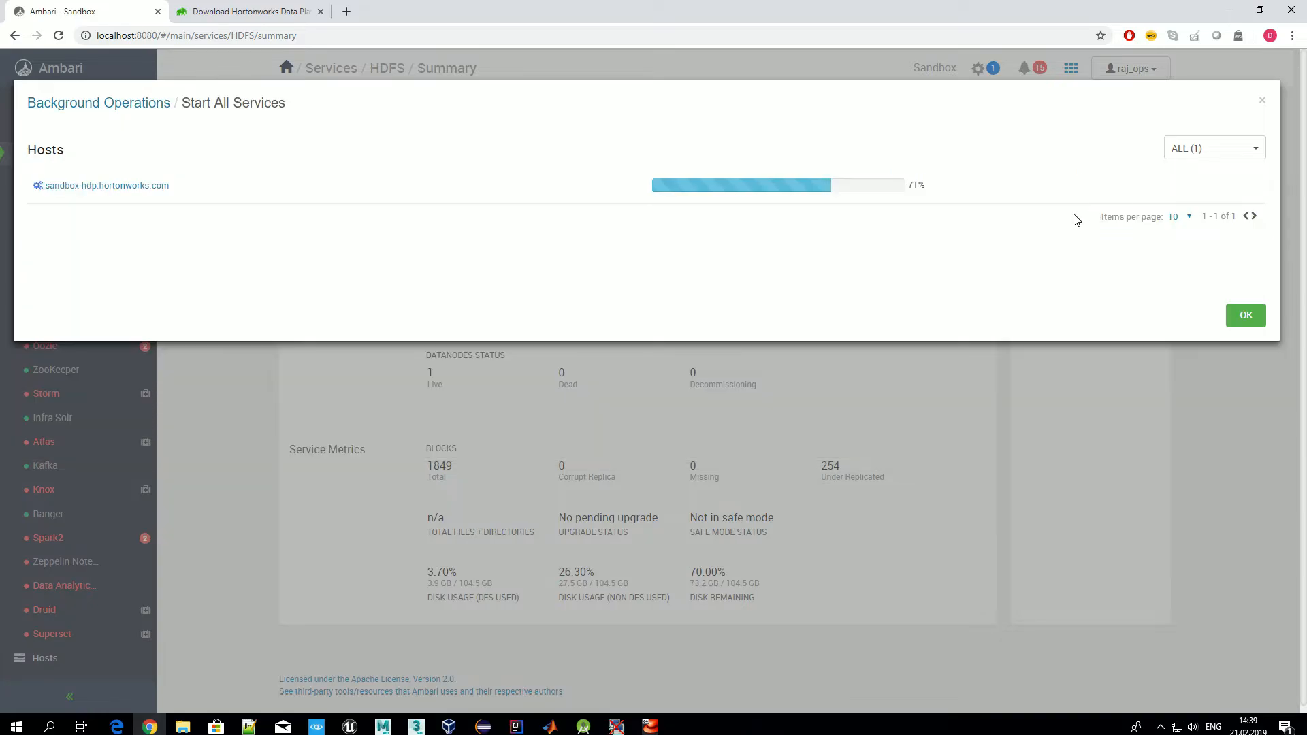
click(146, 188)
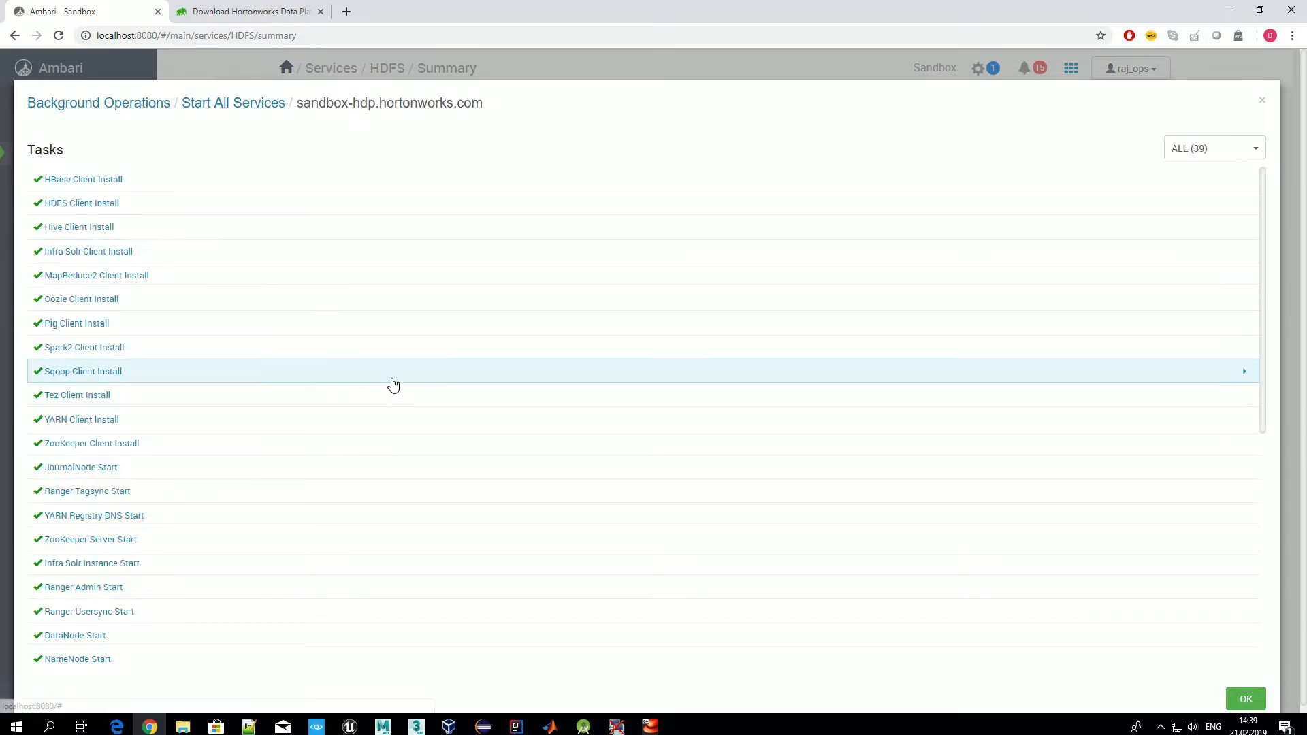
scroll(393, 385, down, 6)
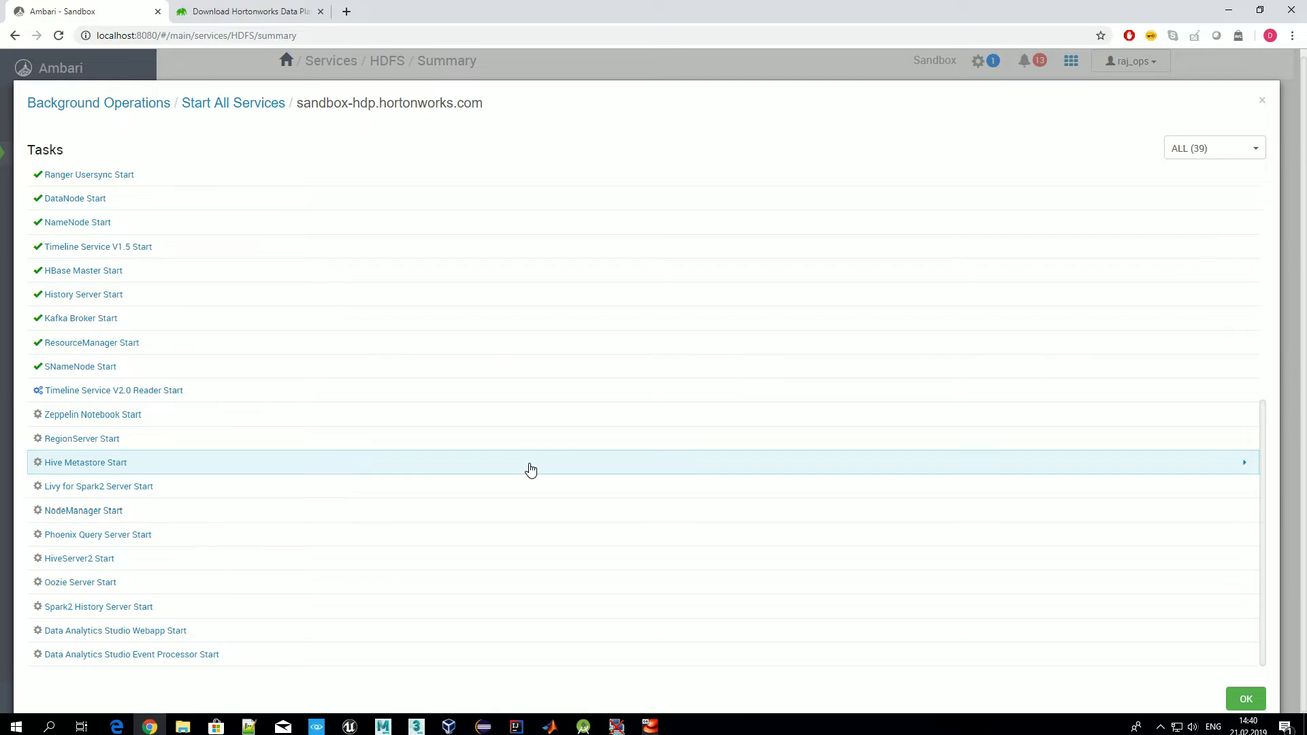
Switch to the Hortonworks Sandbox HDP 3.0 virtual machine, inspect its closing options including Save the machine state, cancel, and minimize the window.
click(650, 728)
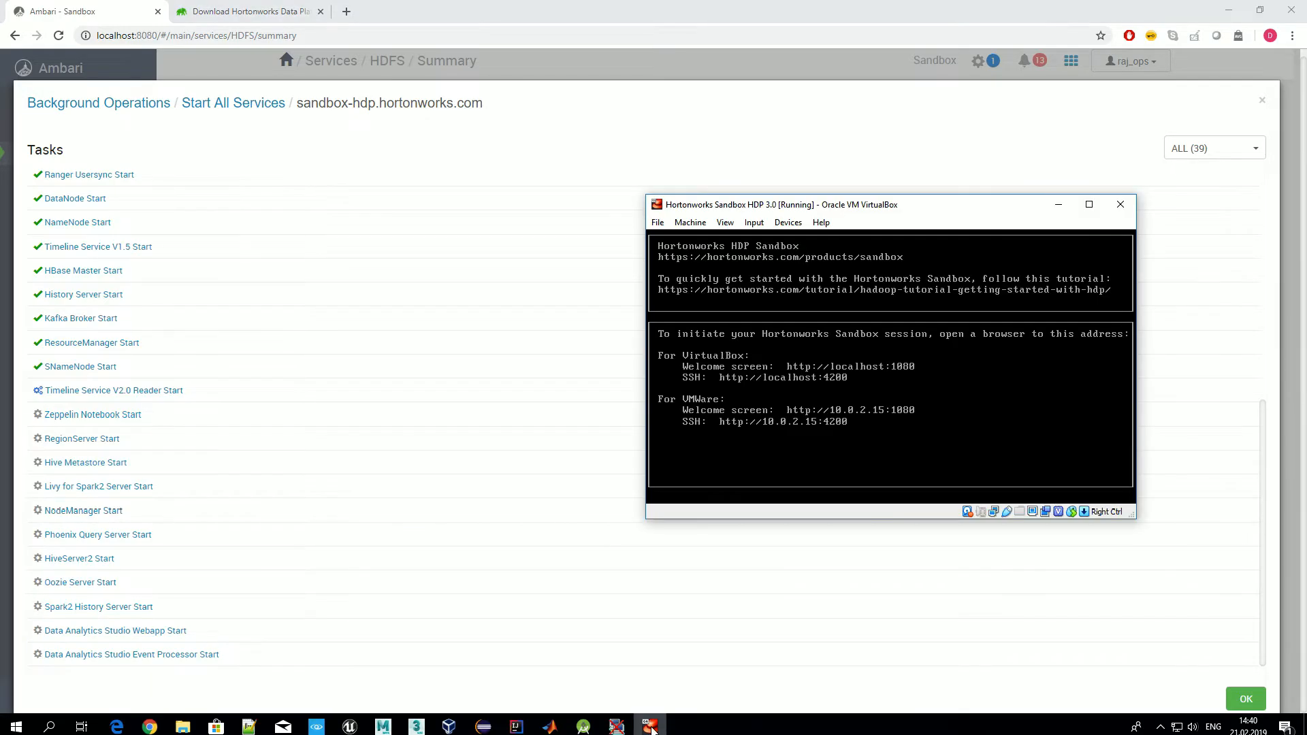
click(1120, 205)
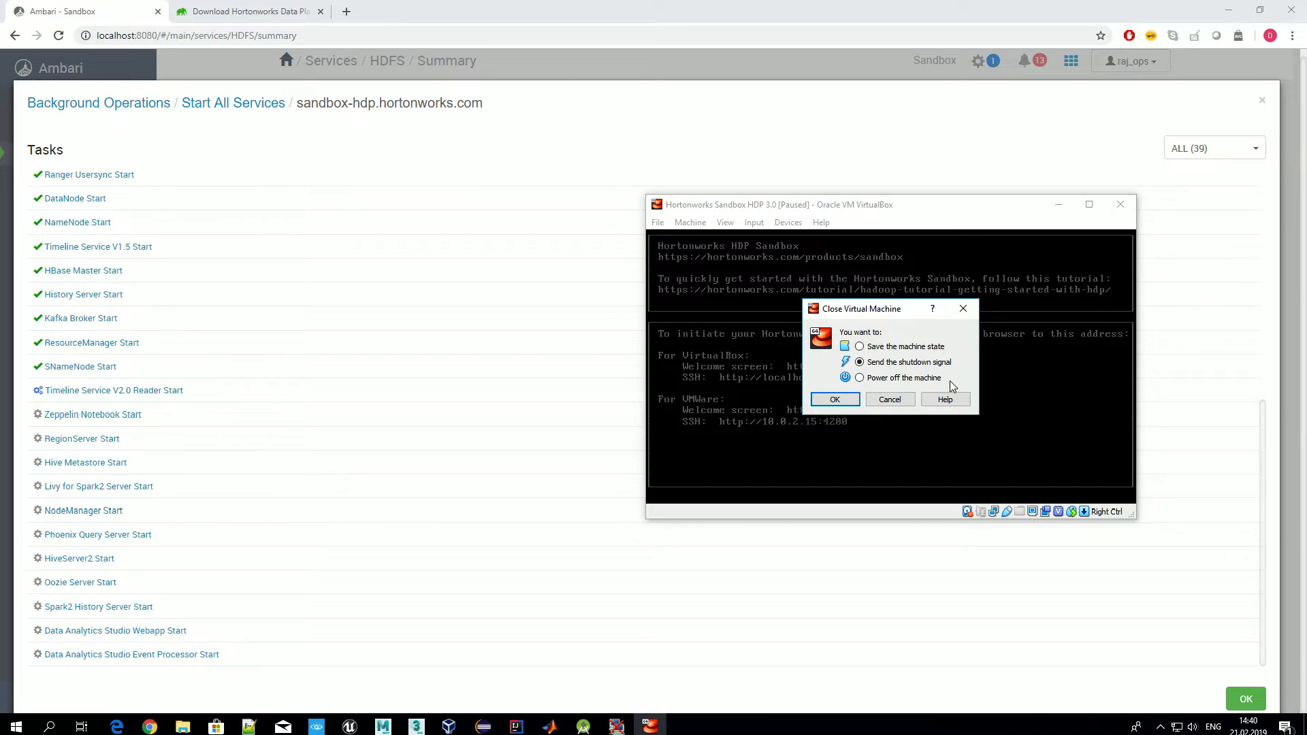
click(933, 349)
click(890, 399)
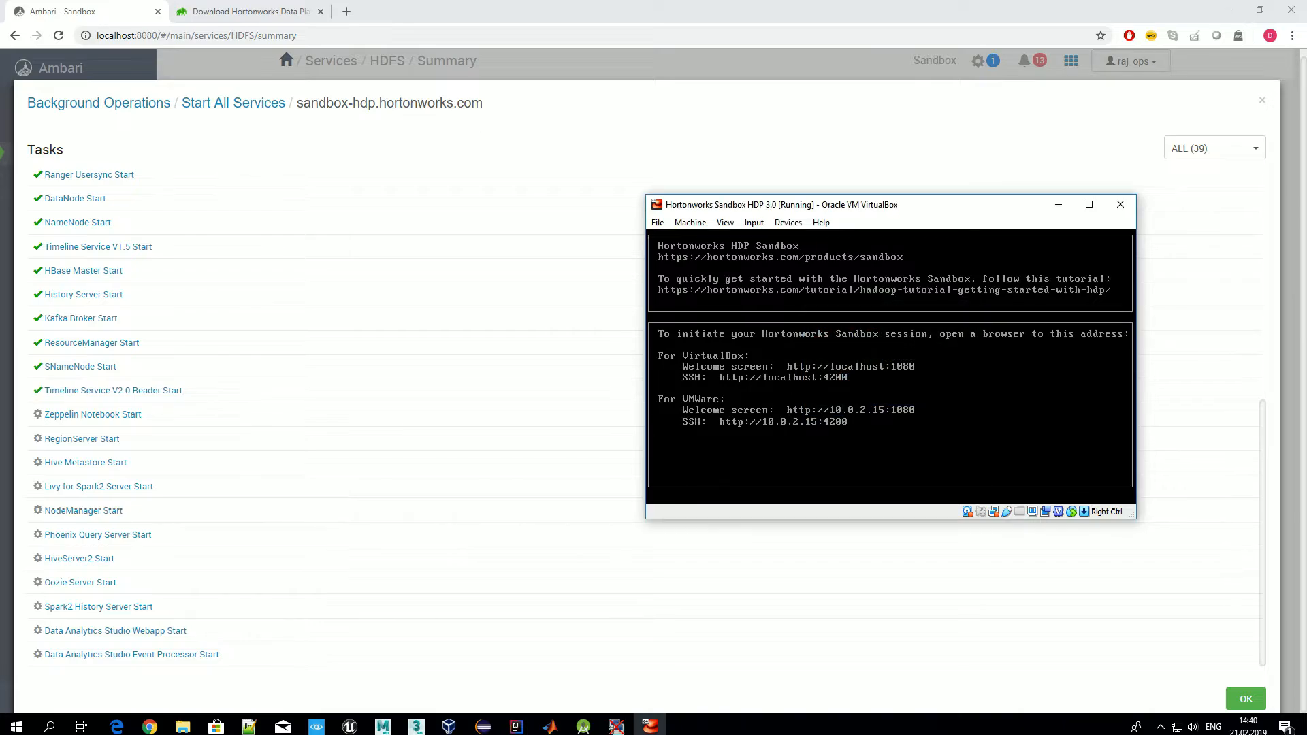
click(1058, 205)
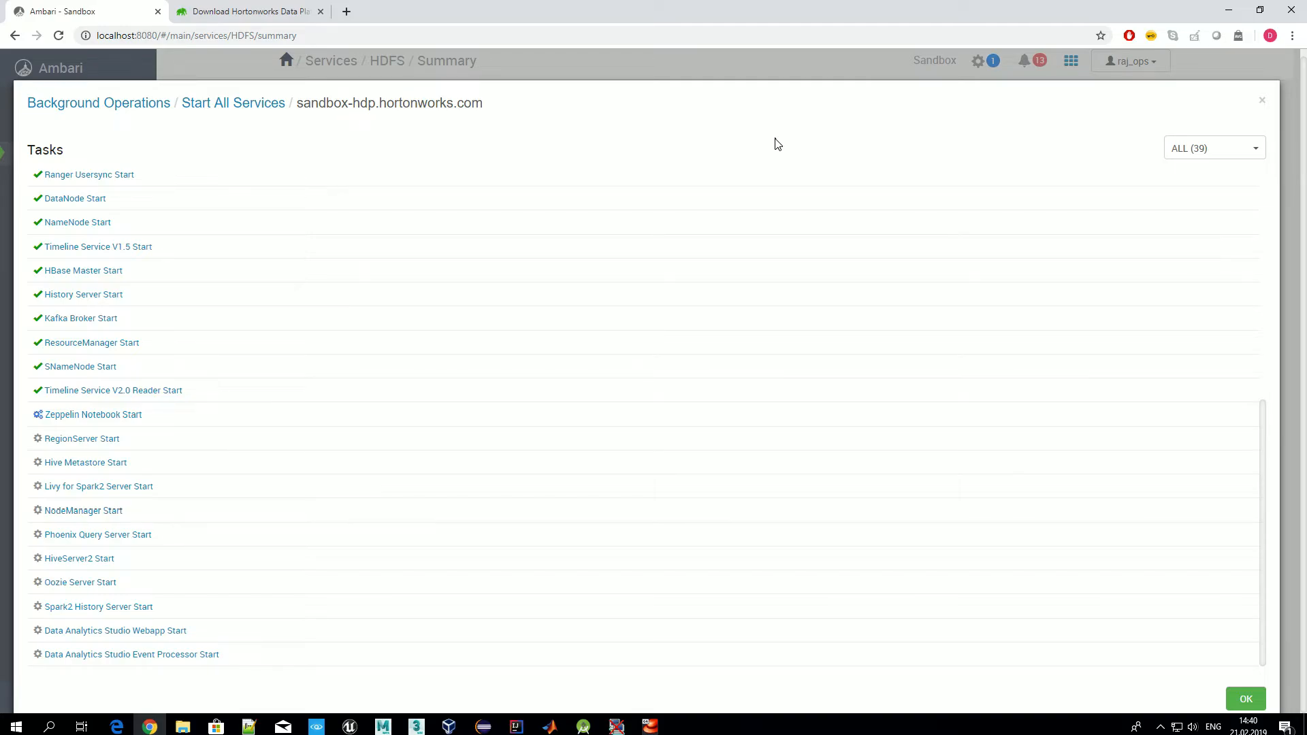
Close the background task list and look over all metric widgets on the dashboard.
click(1244, 699)
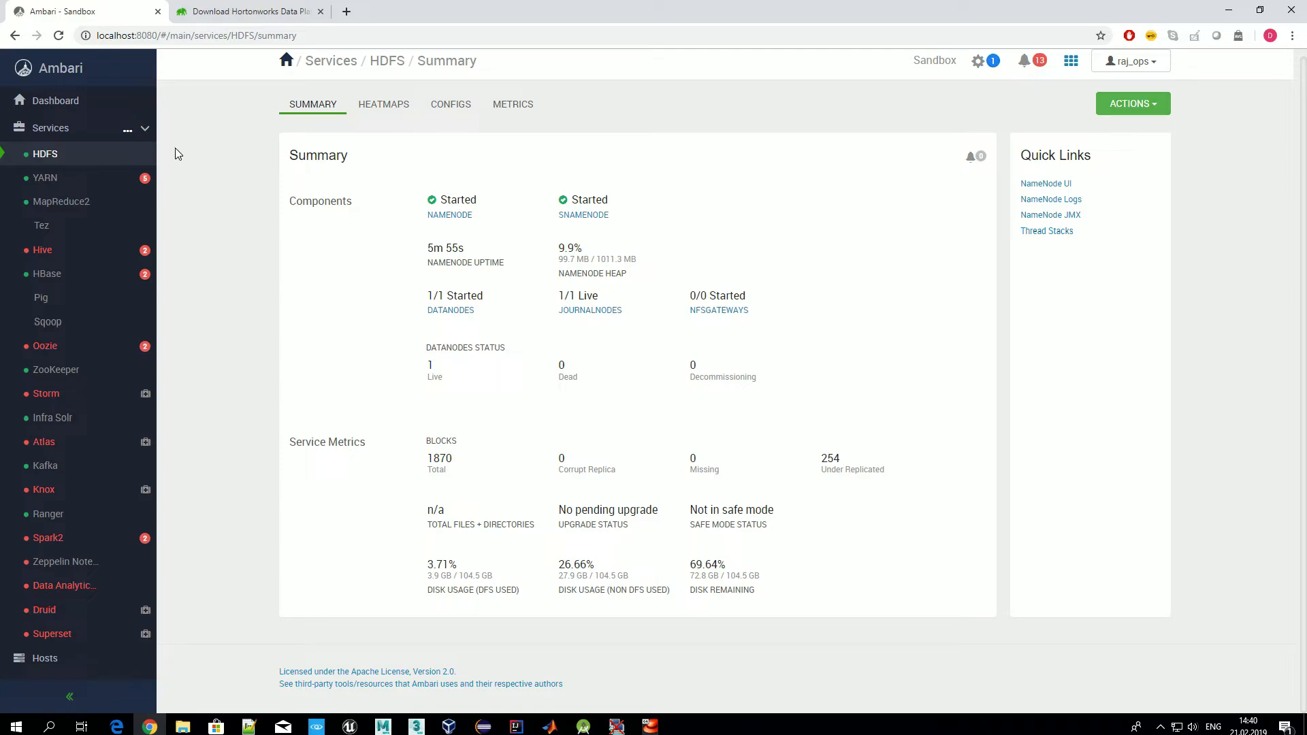
click(51, 103)
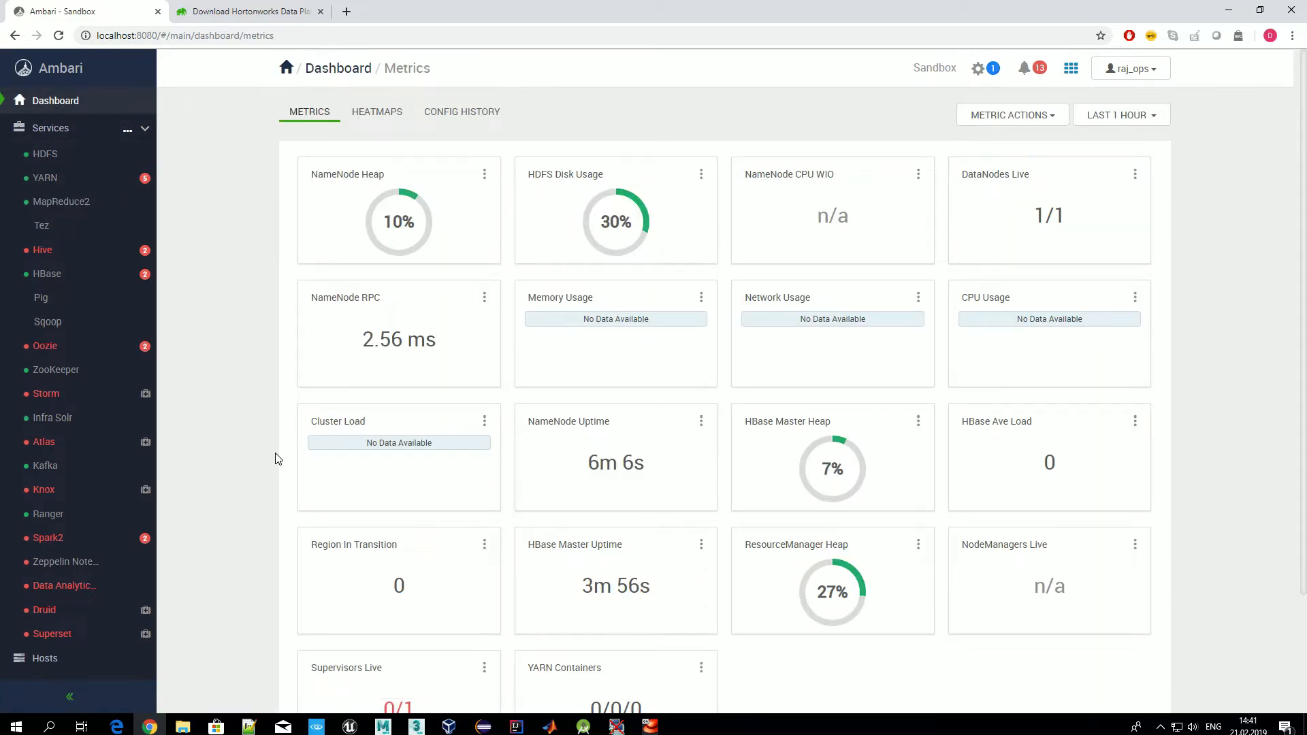
scroll(263, 454, down, 2)
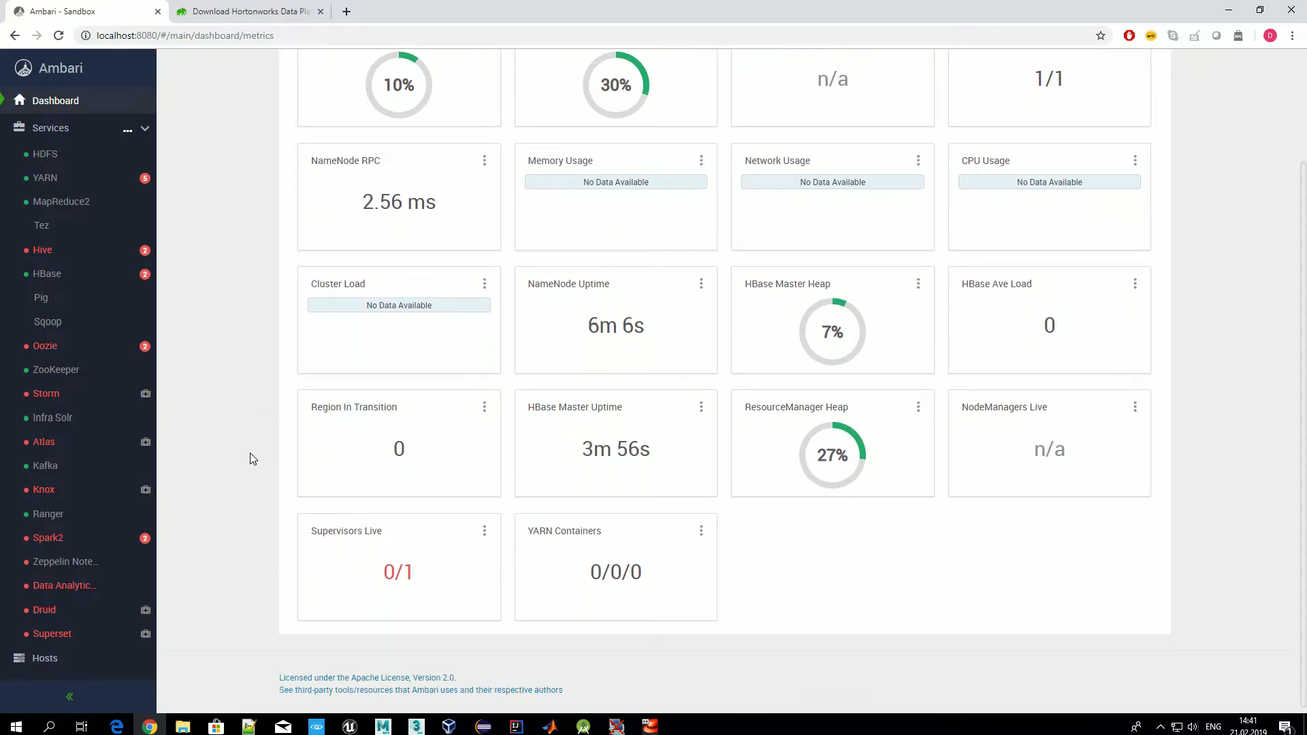
scroll(238, 452, up, 2)
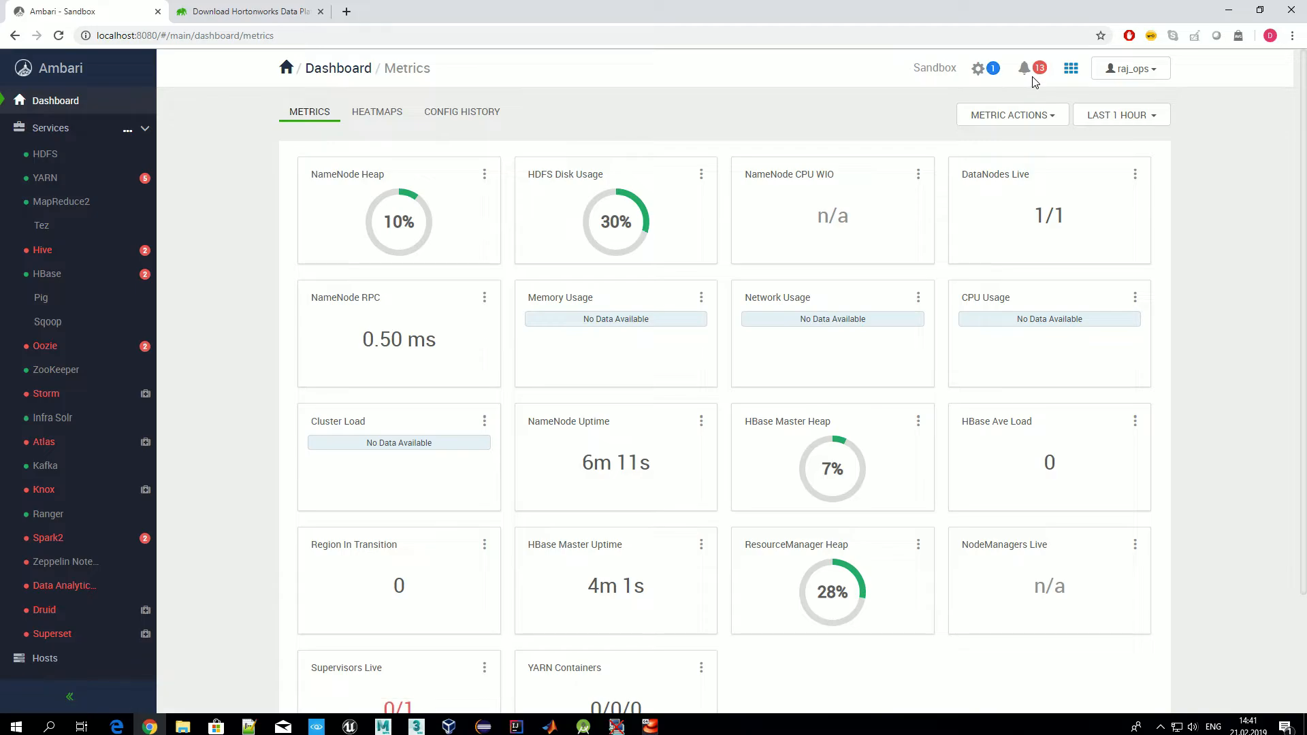
Recheck the sandbox host's remaining Start All Services tasks in Background Operations and close the window.
click(994, 74)
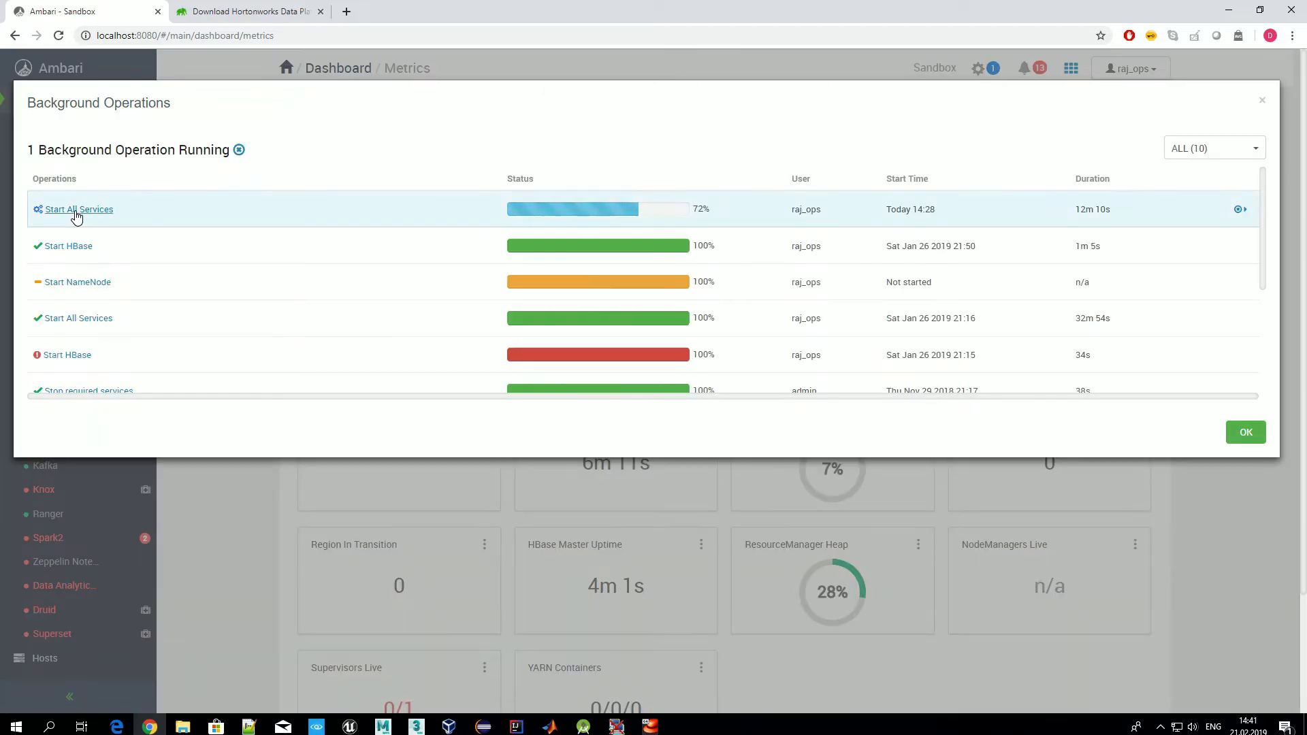
click(75, 214)
click(88, 186)
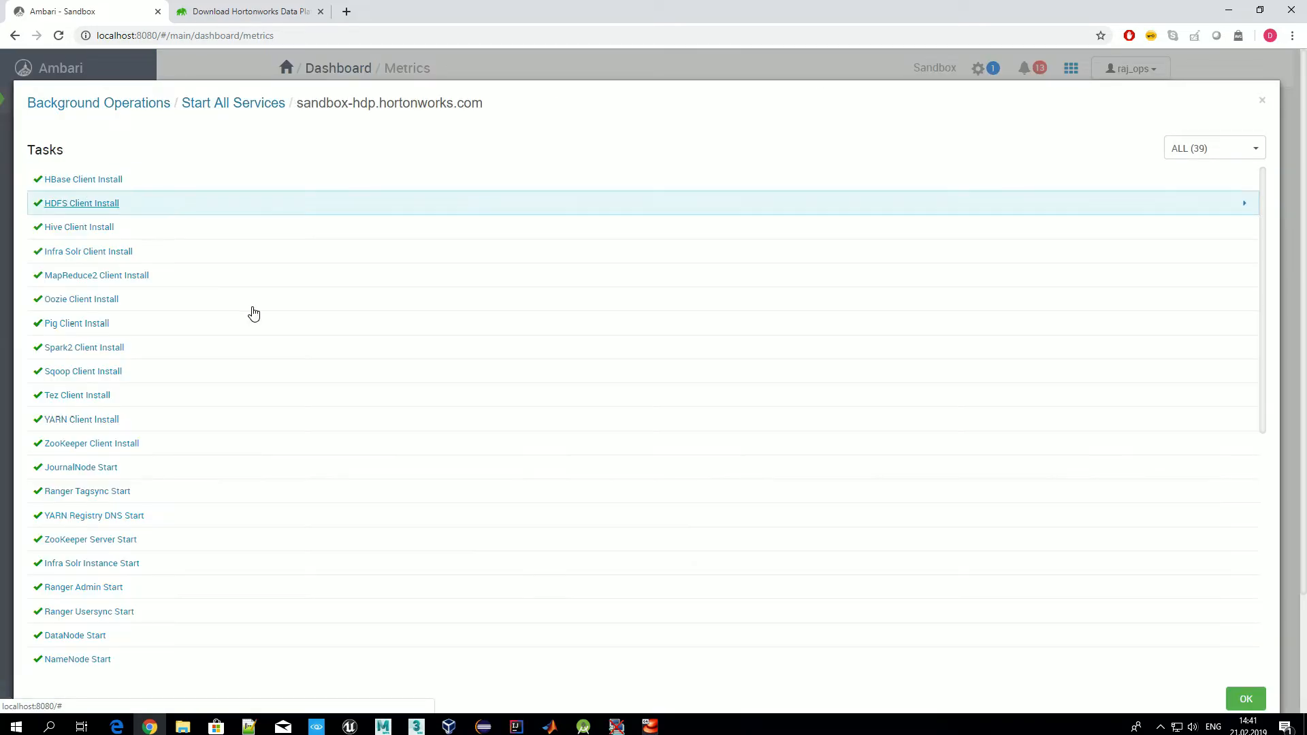
scroll(459, 432, down, 6)
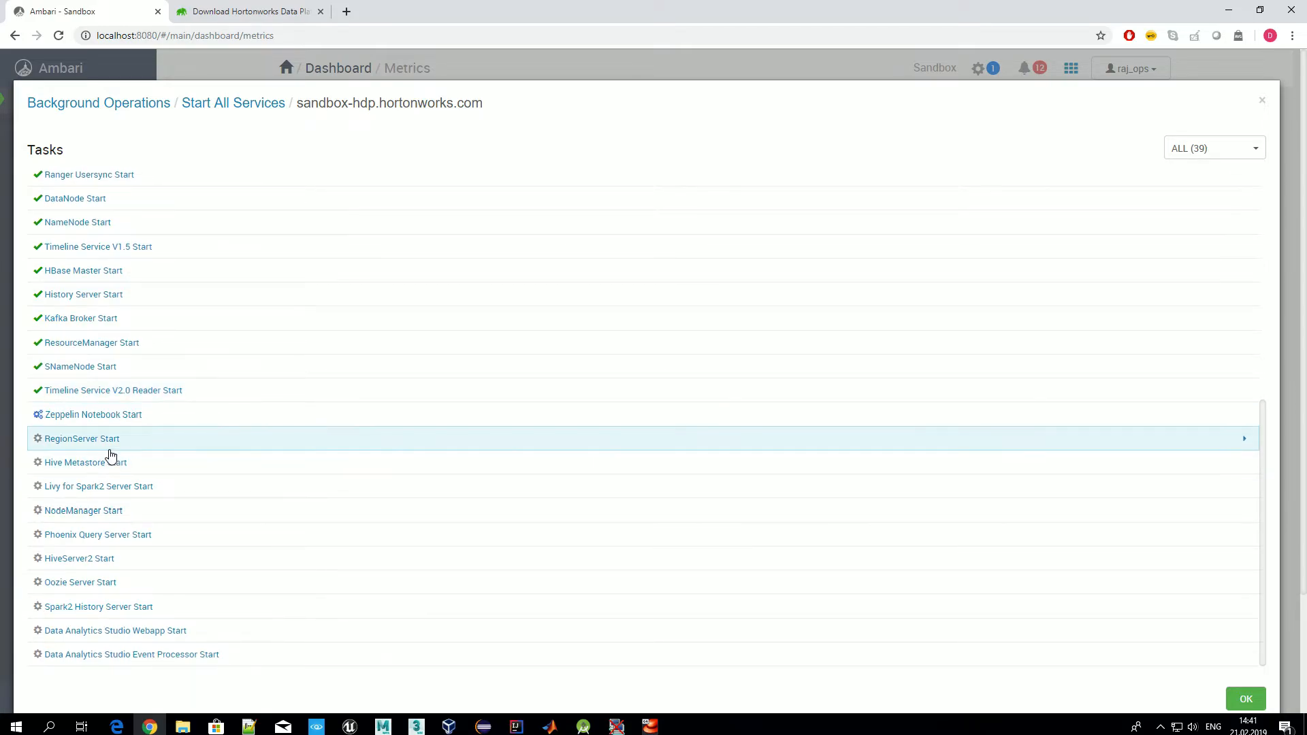
click(1246, 699)
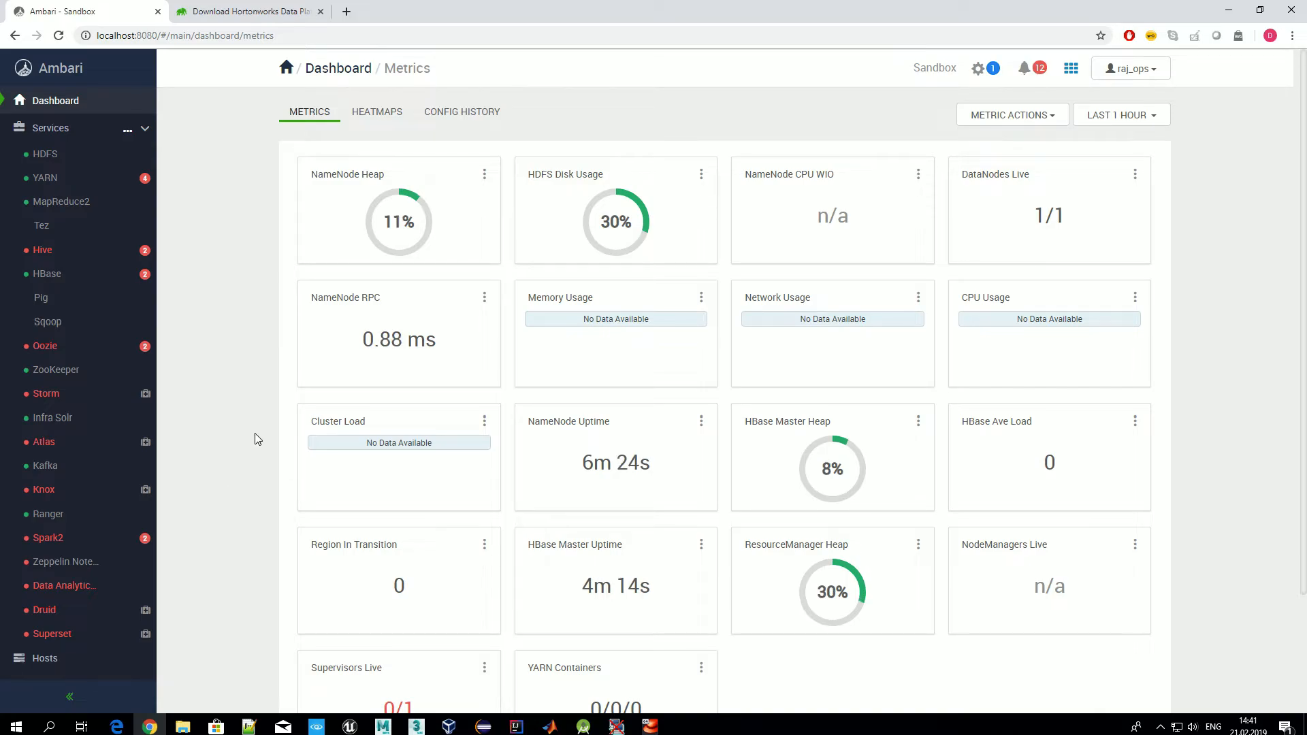
View the Hosts list and the Alerts list, comparing the CRIT statuses of the HBase and Storm alerts.
scroll(210, 458, down, 3)
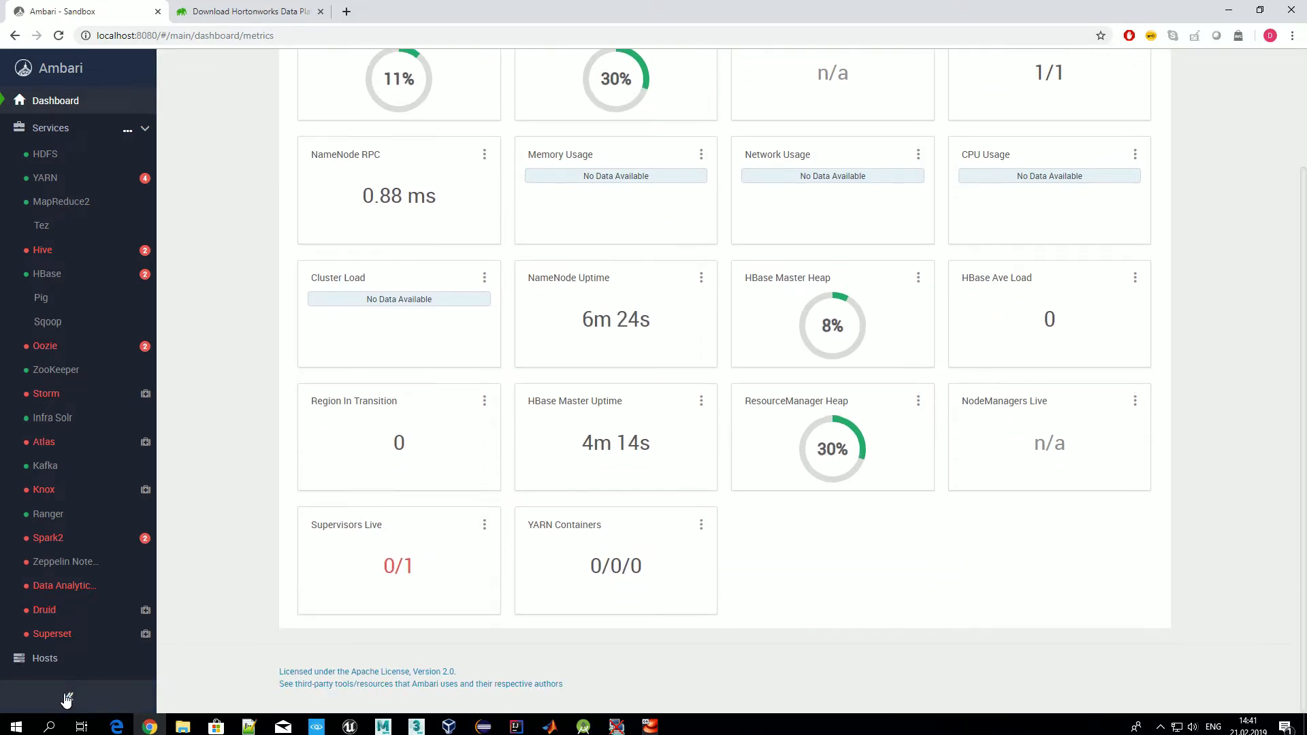
click(54, 664)
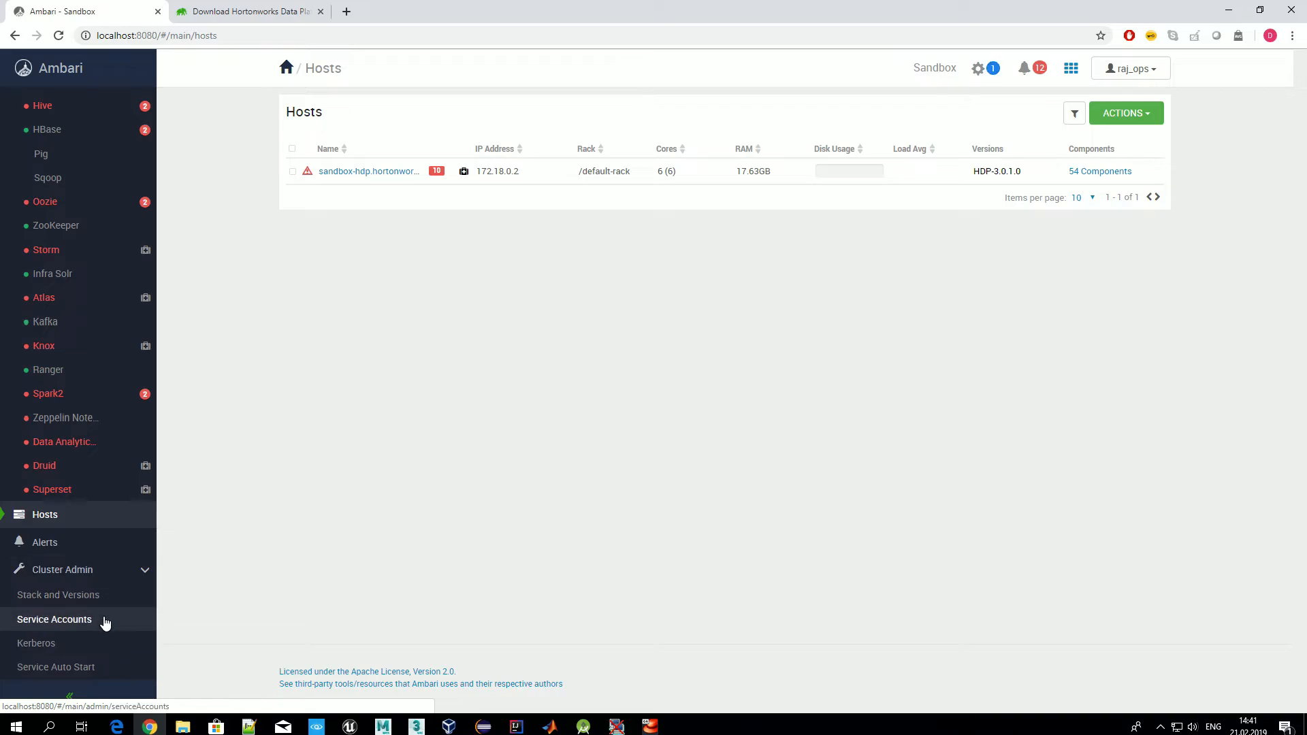
click(57, 546)
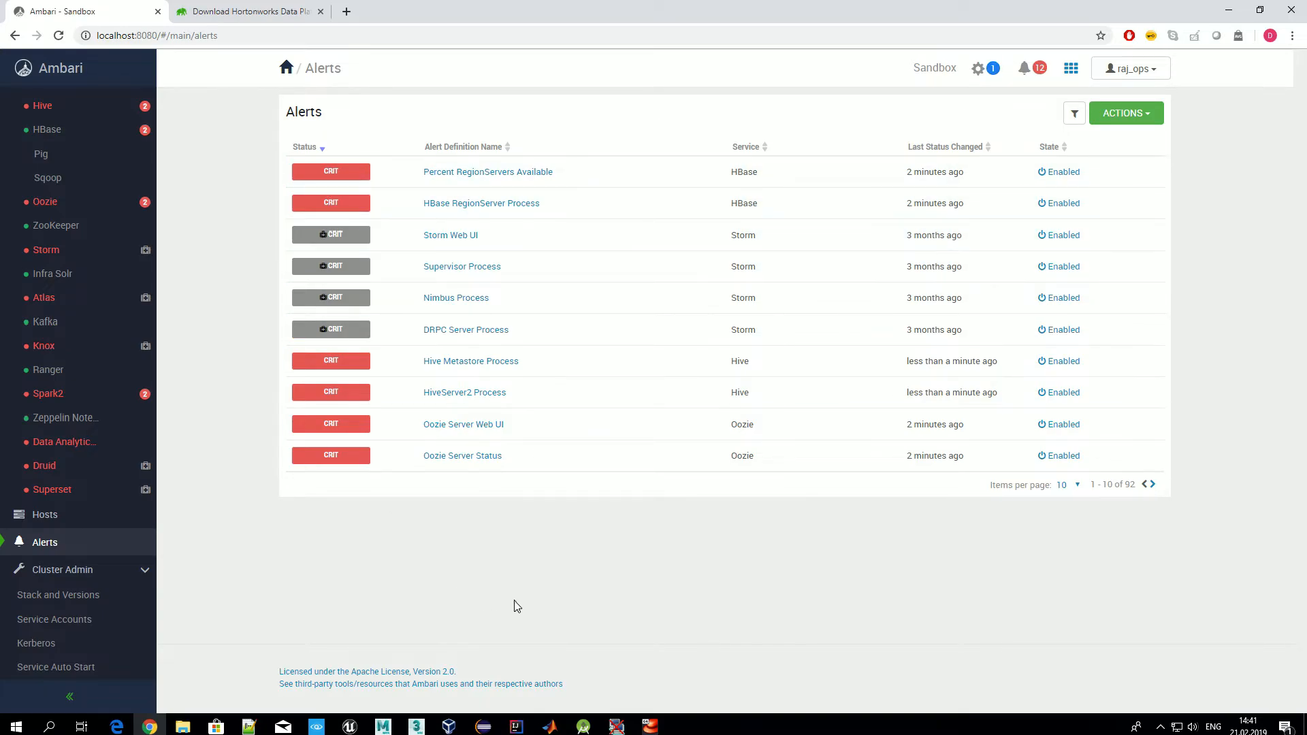
drag(303, 170, 345, 170)
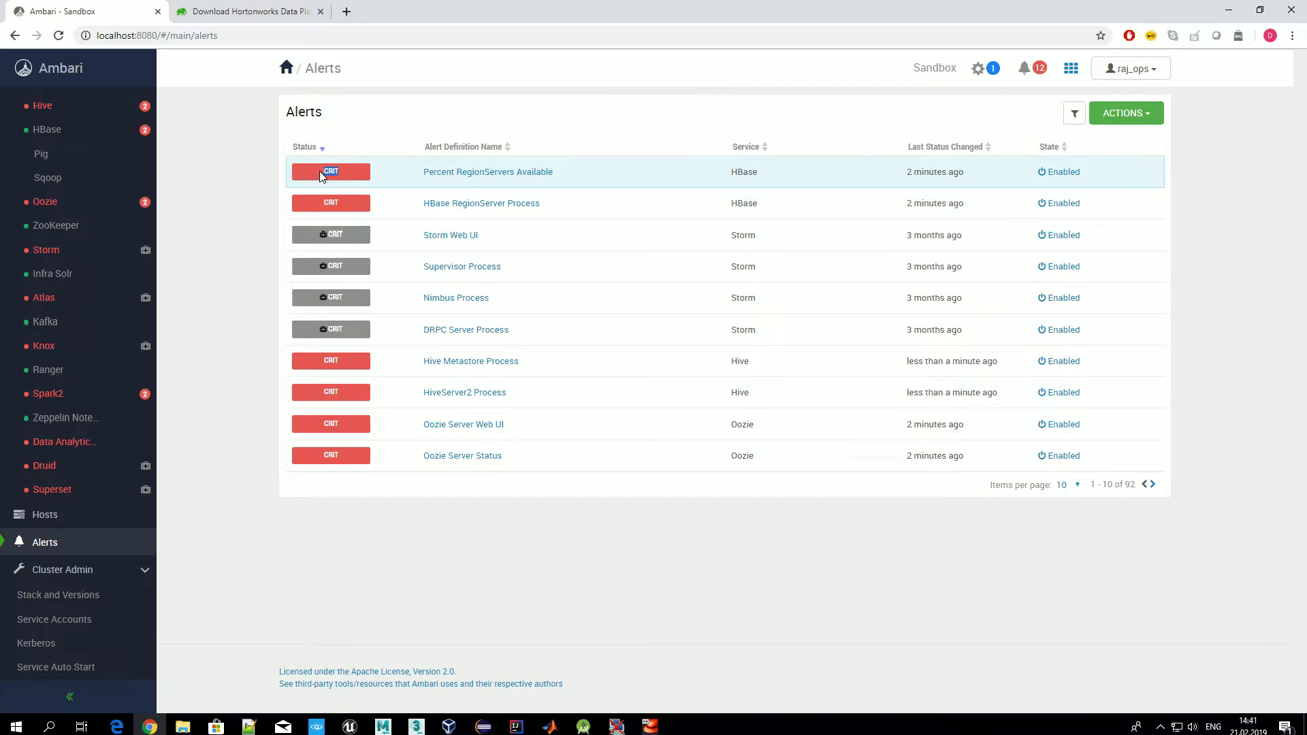
drag(346, 236, 325, 238)
click(303, 235)
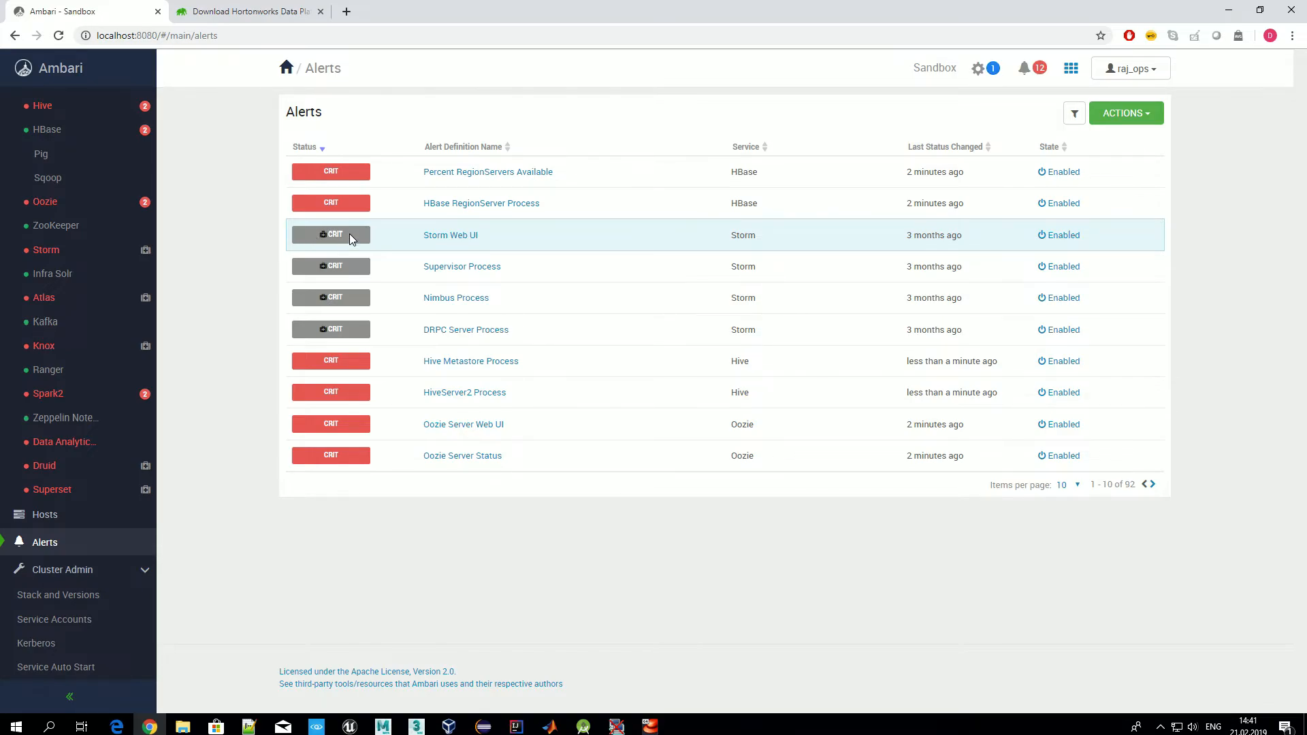
drag(349, 235, 329, 233)
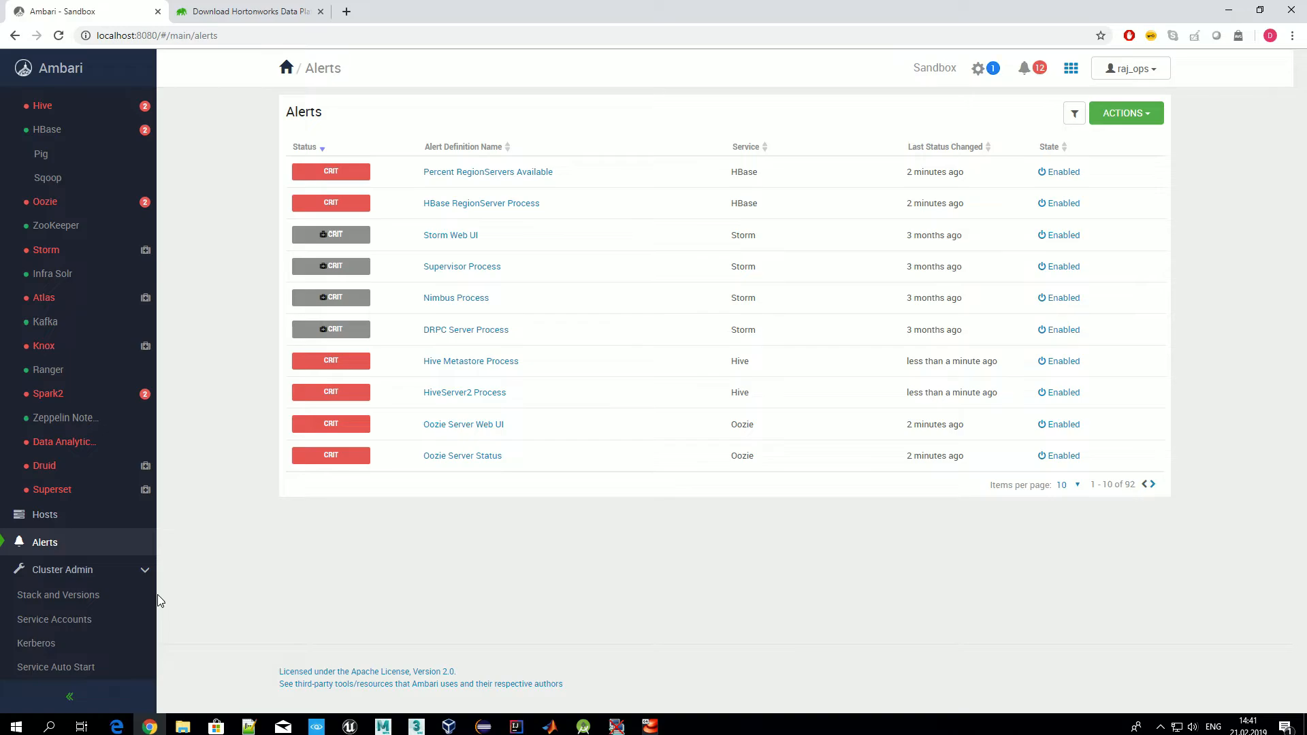
Open the Service Auto Start settings, review the listed services and components without changing them, and bring the service list back into view.
click(99, 674)
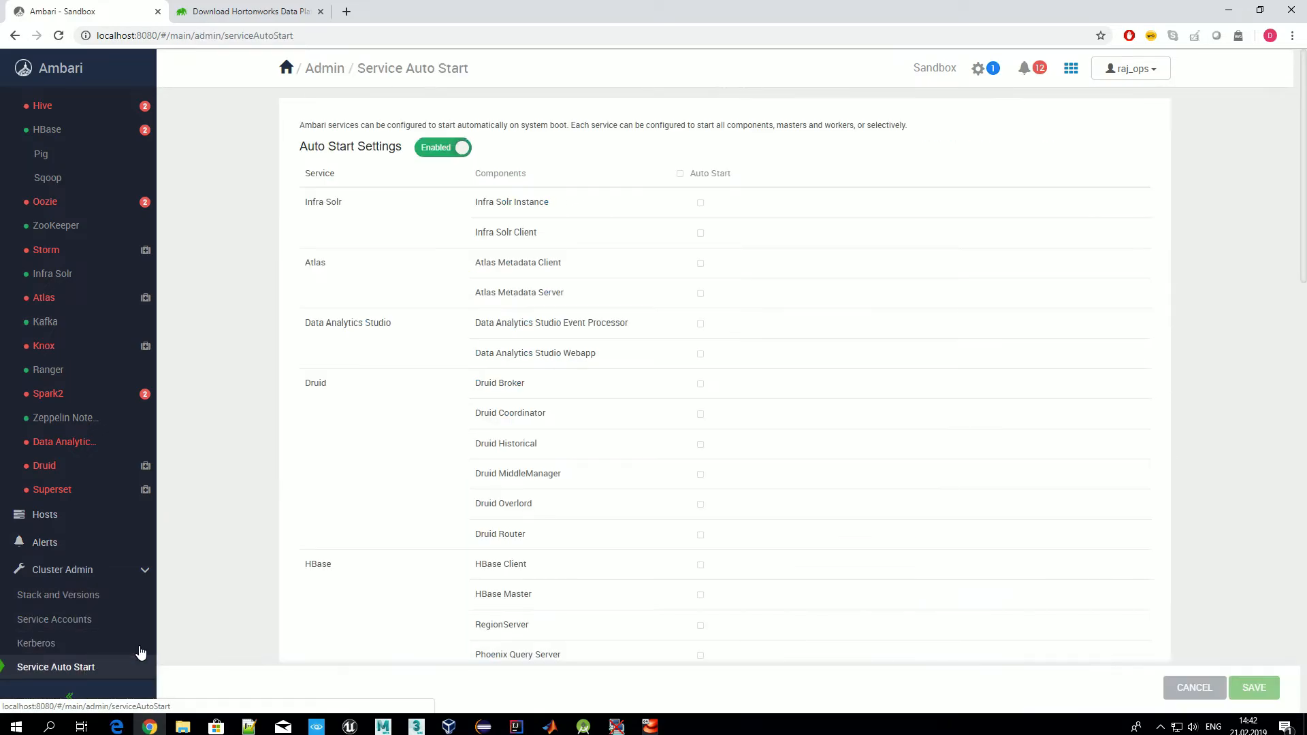
scroll(779, 293, down, 13)
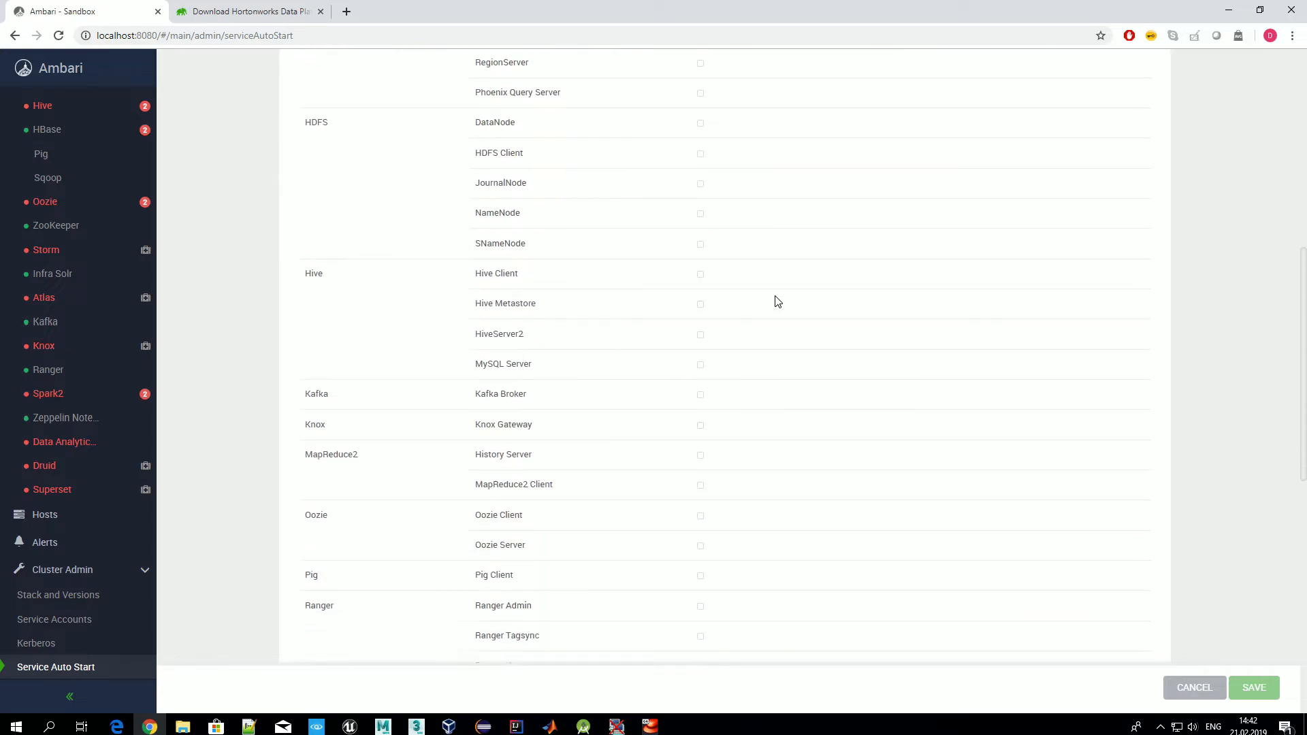
scroll(777, 300, up, 10)
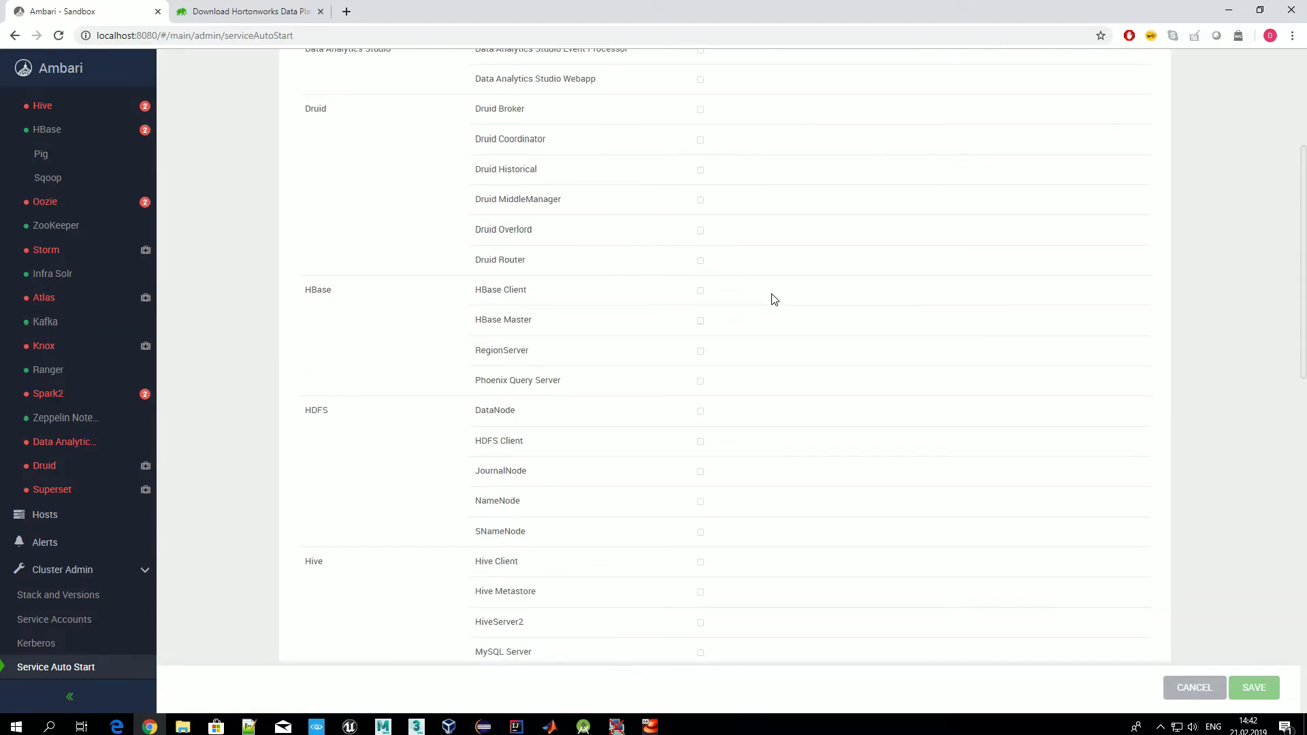
scroll(761, 319, up, 5)
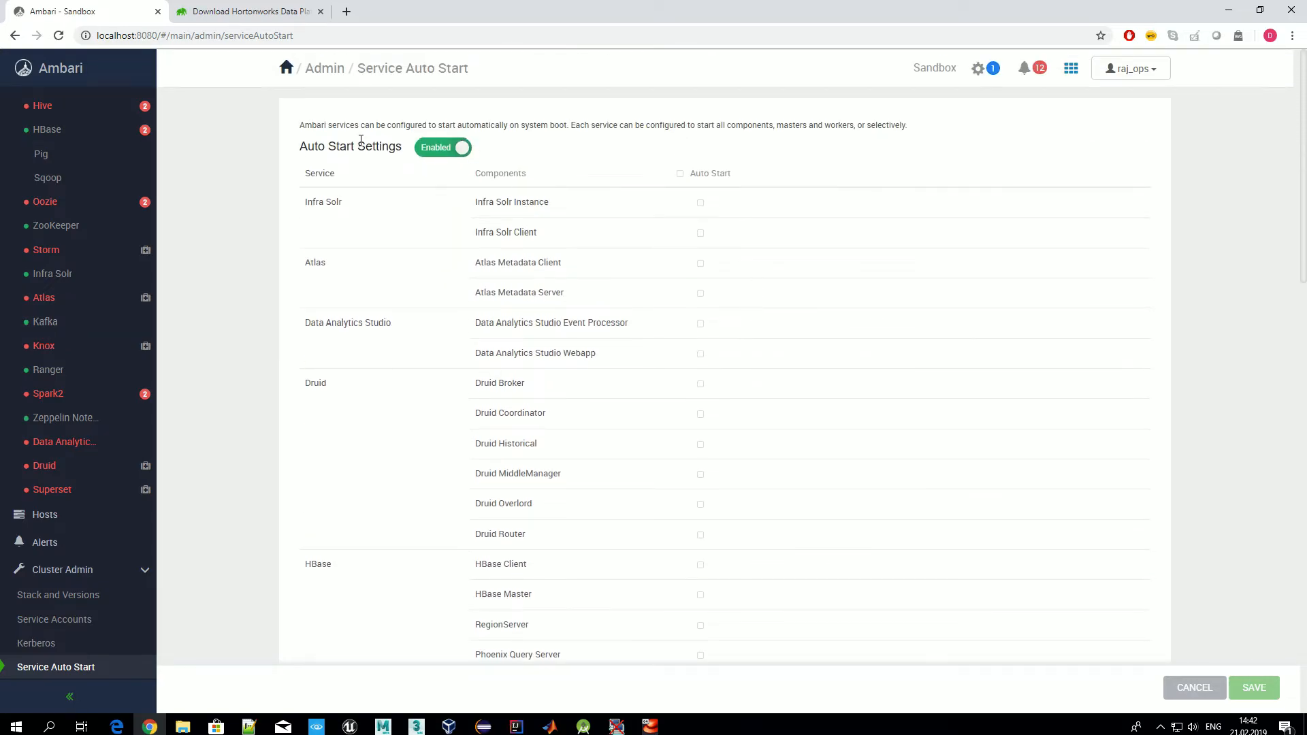
drag(303, 149, 408, 151)
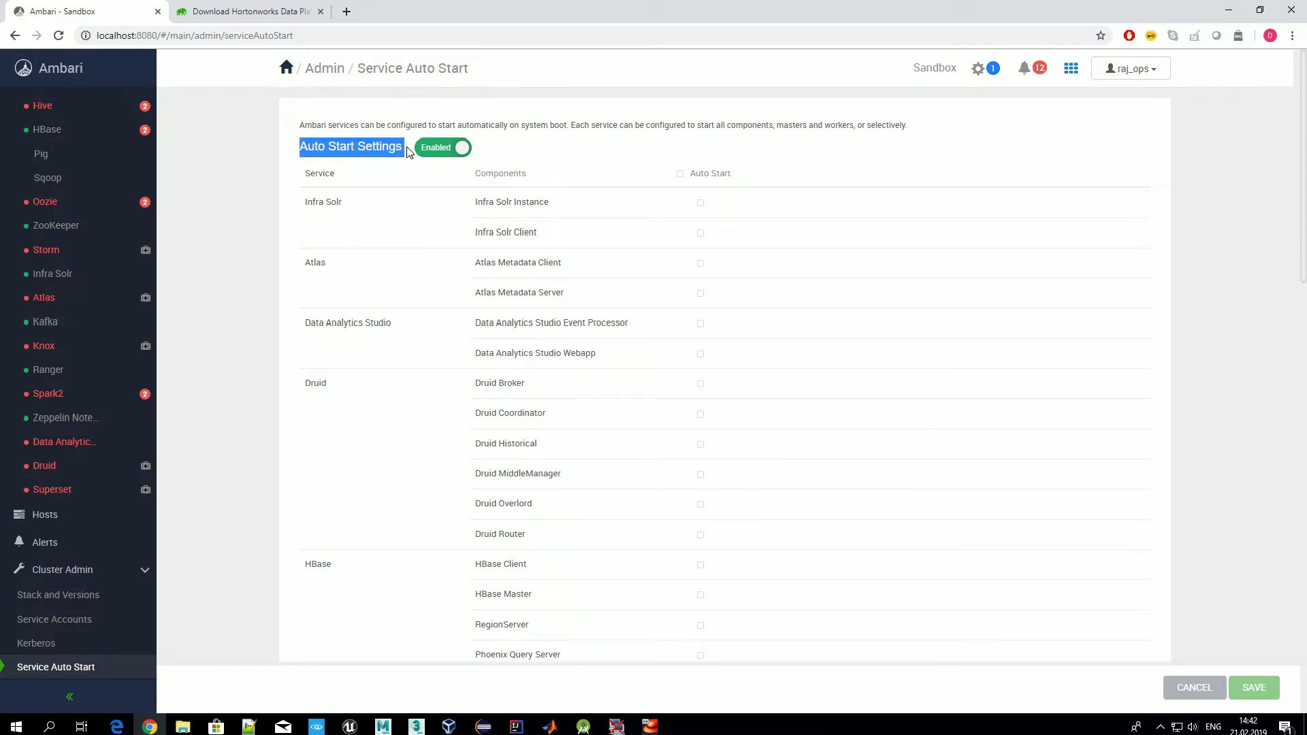
click(424, 182)
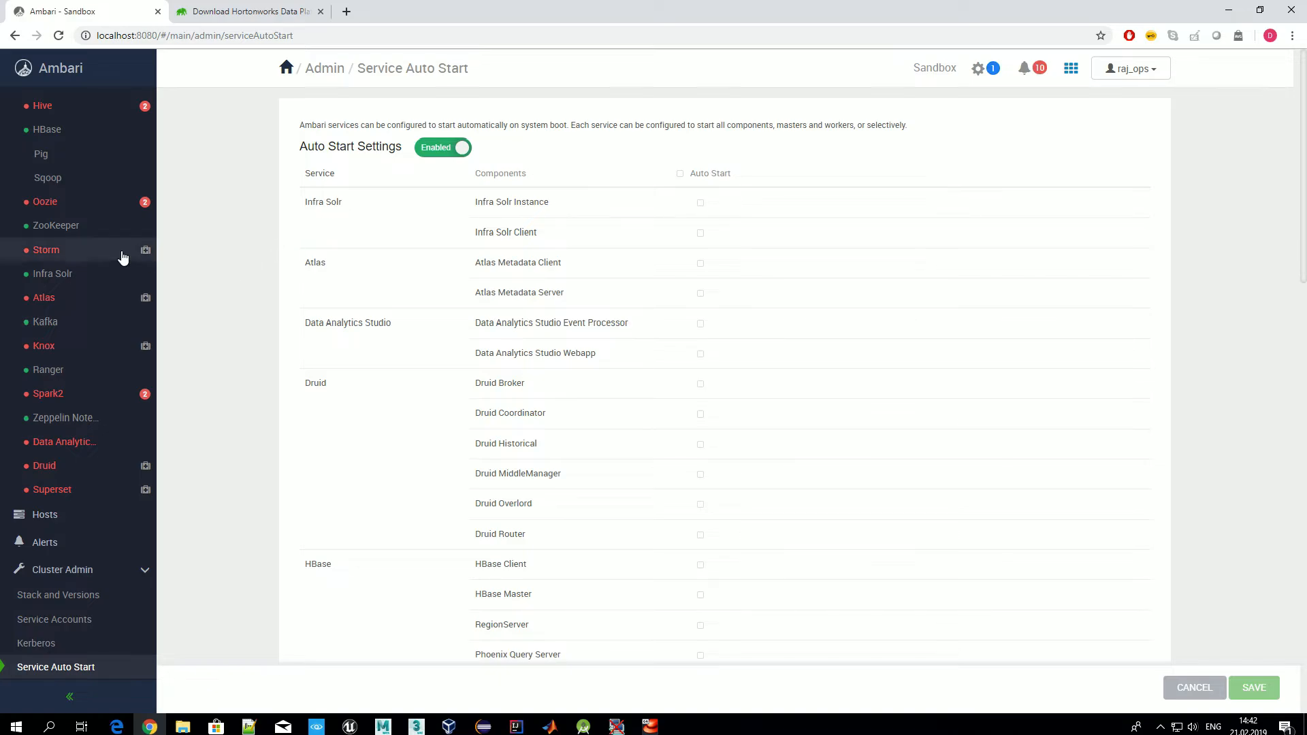
scroll(107, 253, up, 1)
scroll(107, 253, up, 1)
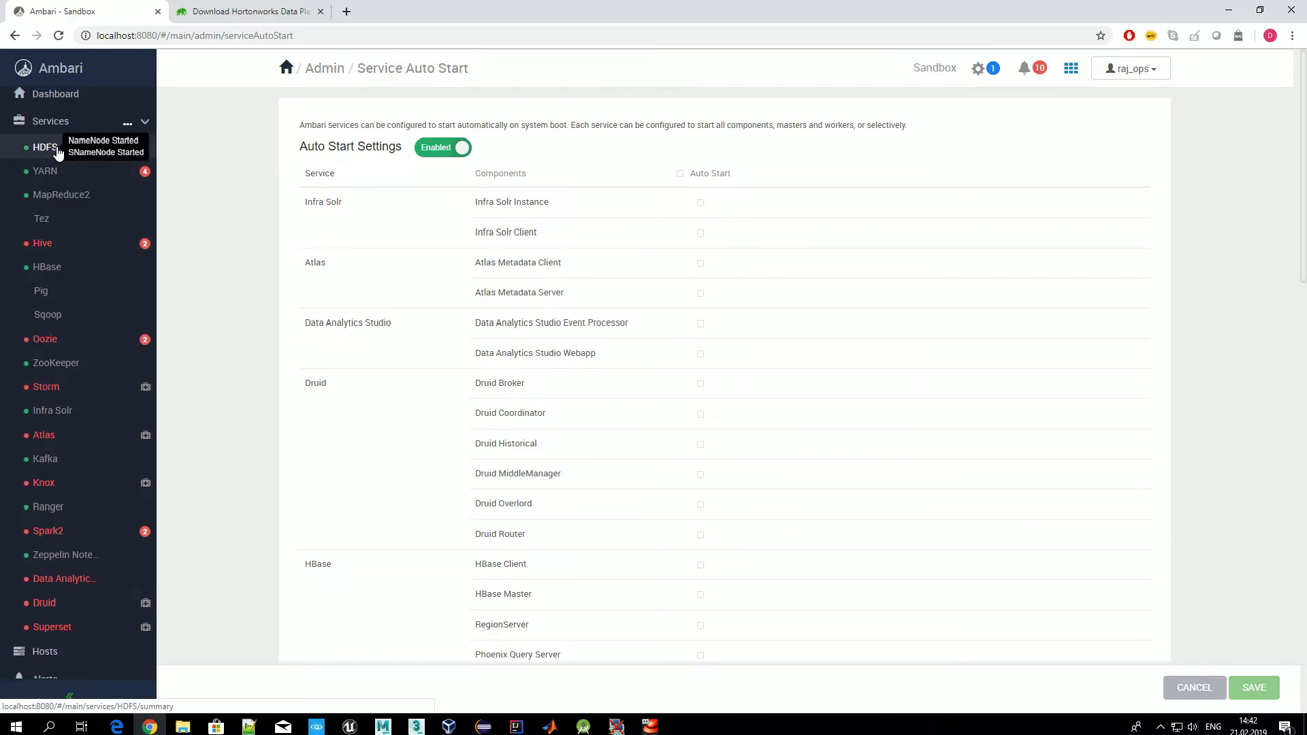
Review the HDFS components, from DataNode to SNameNode, in the Service Auto Start list without changing any setting.
scroll(724, 410, down, 3)
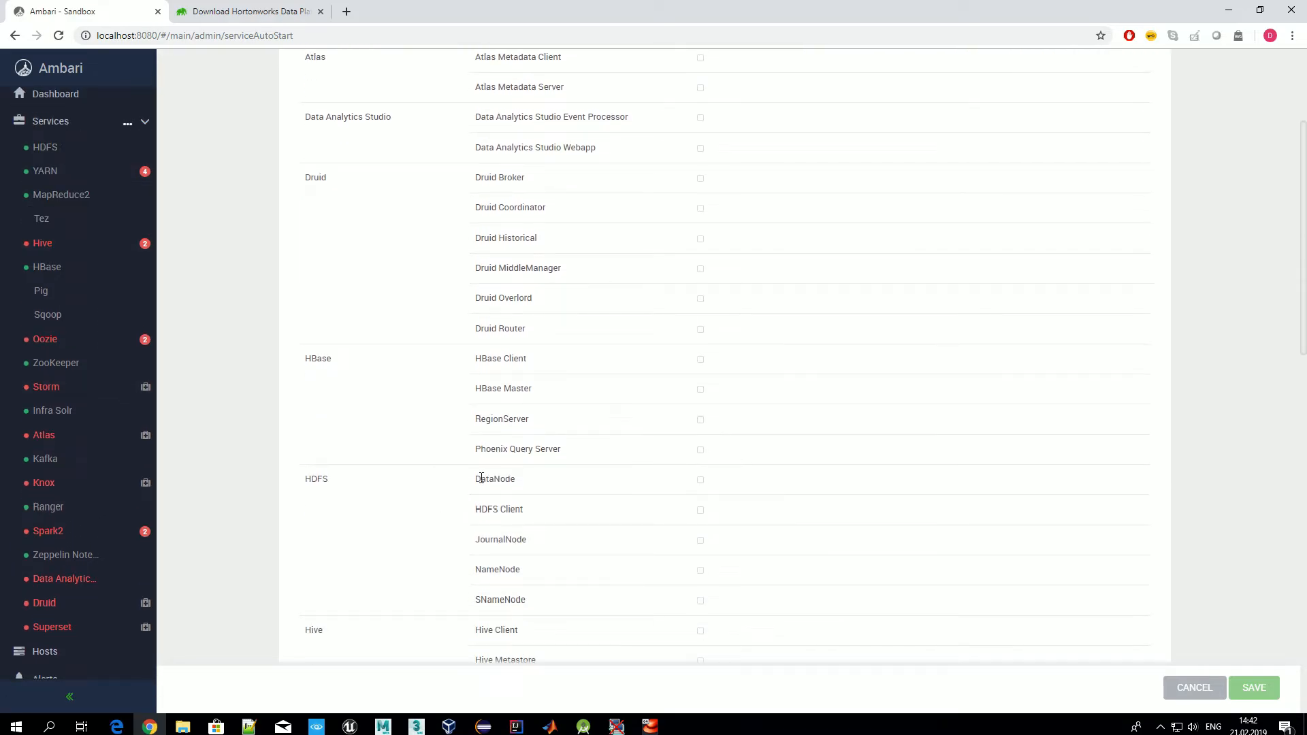
drag(476, 482, 534, 605)
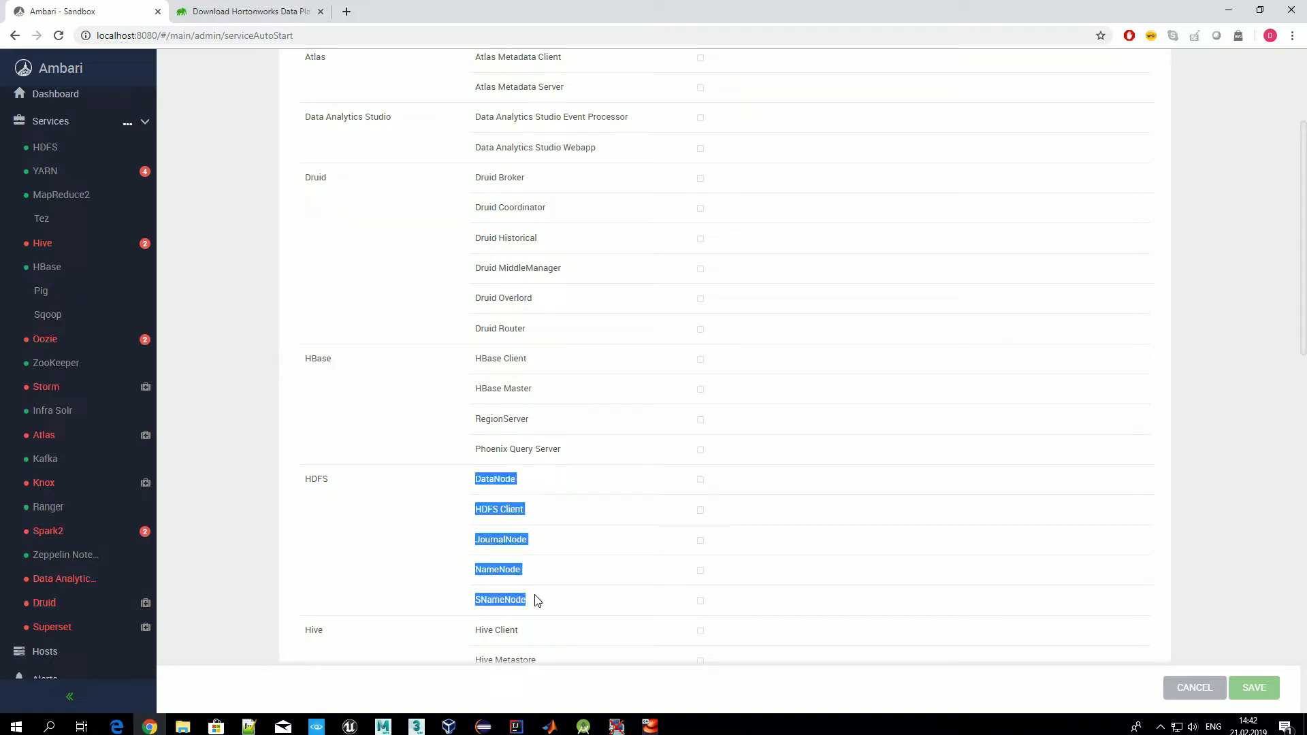
drag(304, 485, 332, 484)
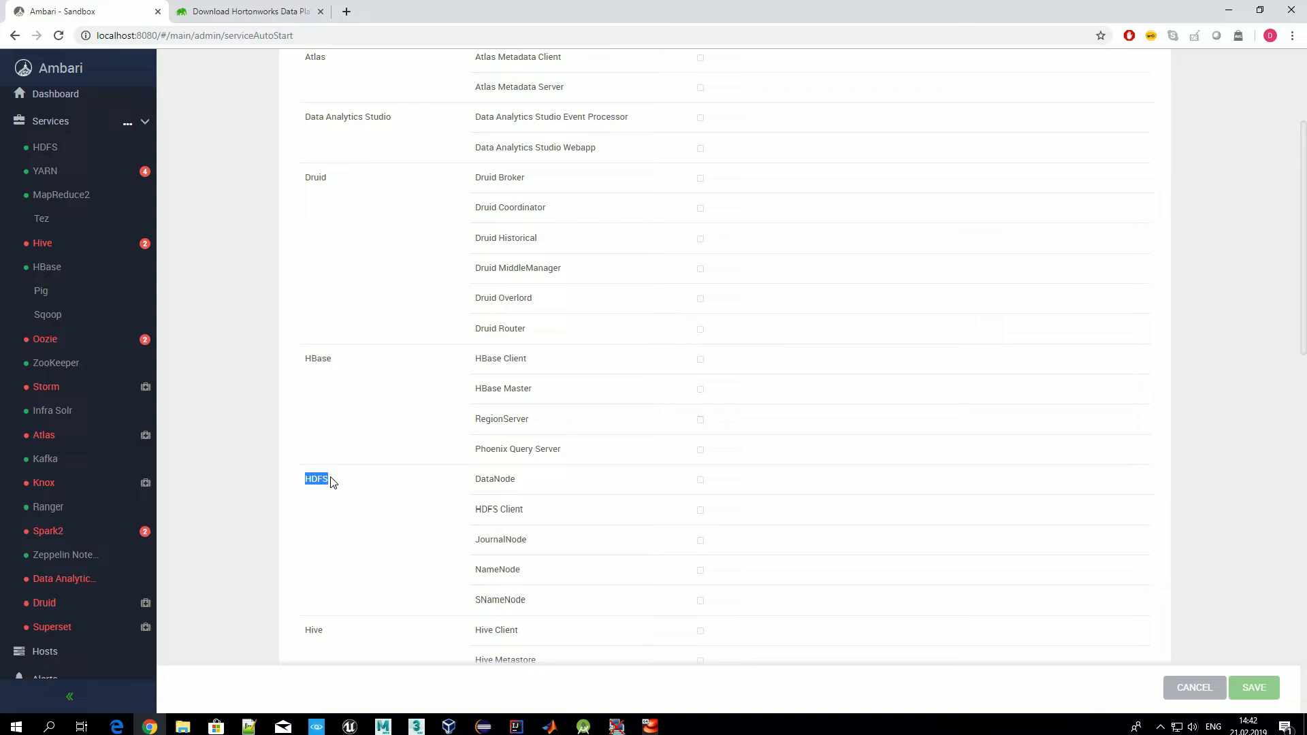
click(386, 542)
drag(543, 613, 471, 537)
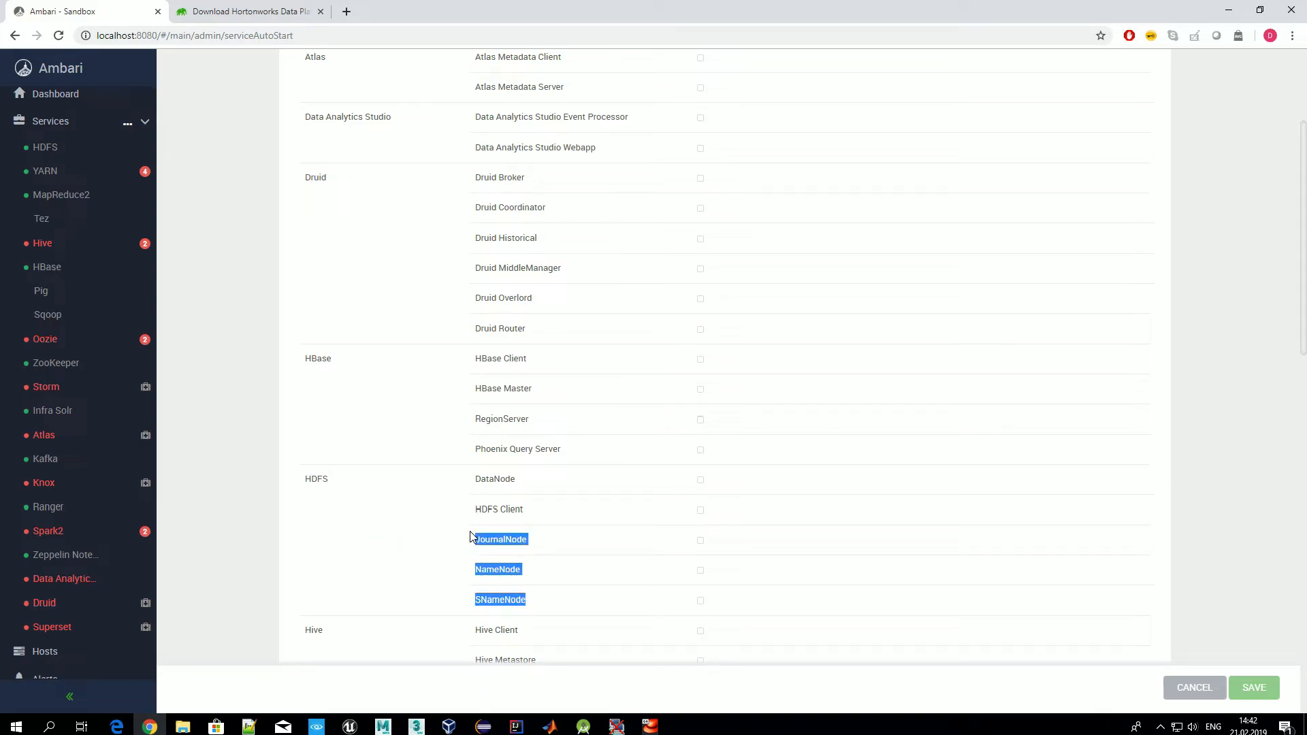
click(438, 527)
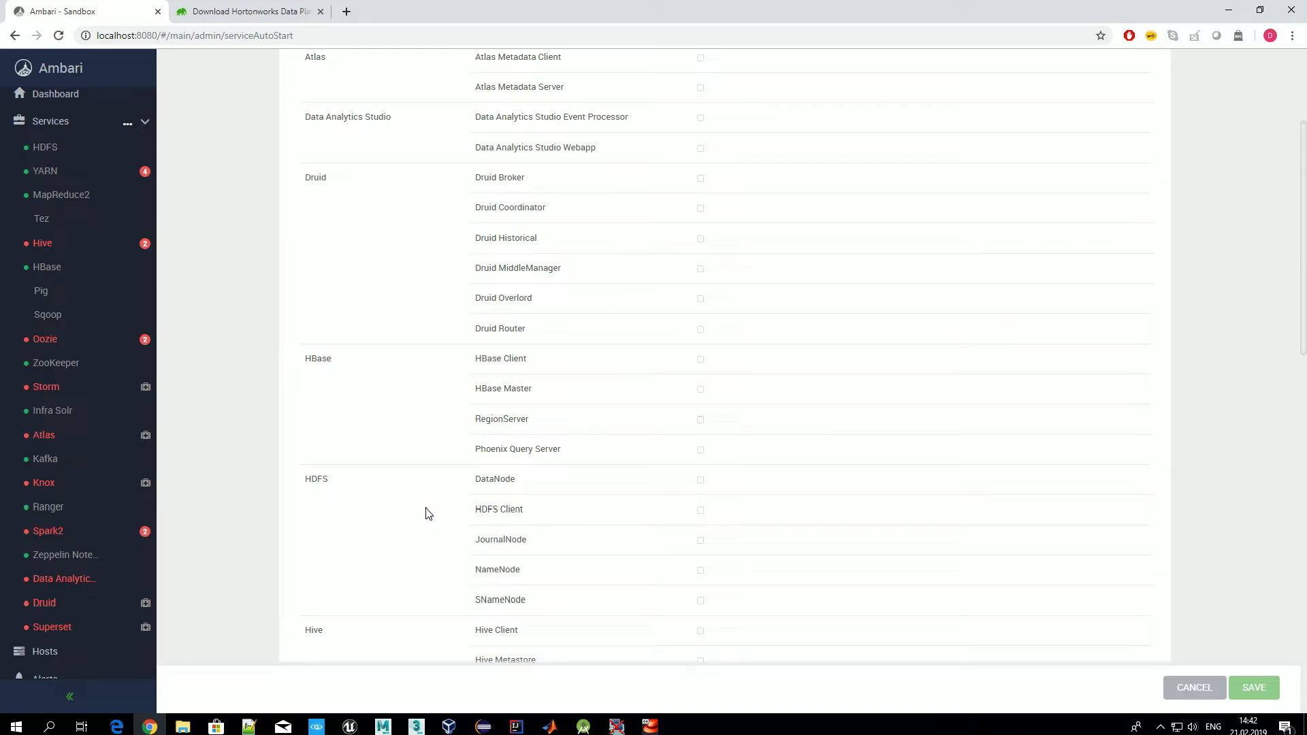
scroll(742, 391, up, 3)
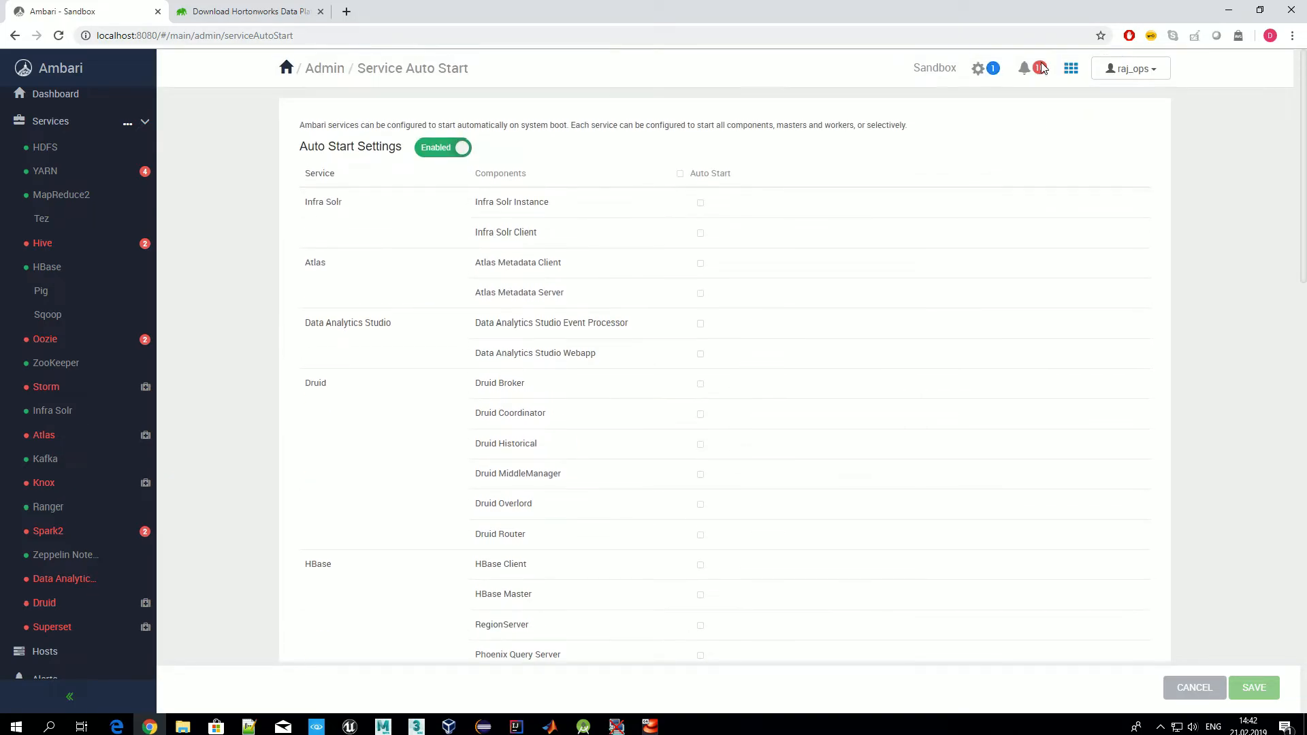
scroll(709, 504, down, 2)
scroll(706, 520, up, 2)
click(700, 474)
scroll(61, 599, down, 2)
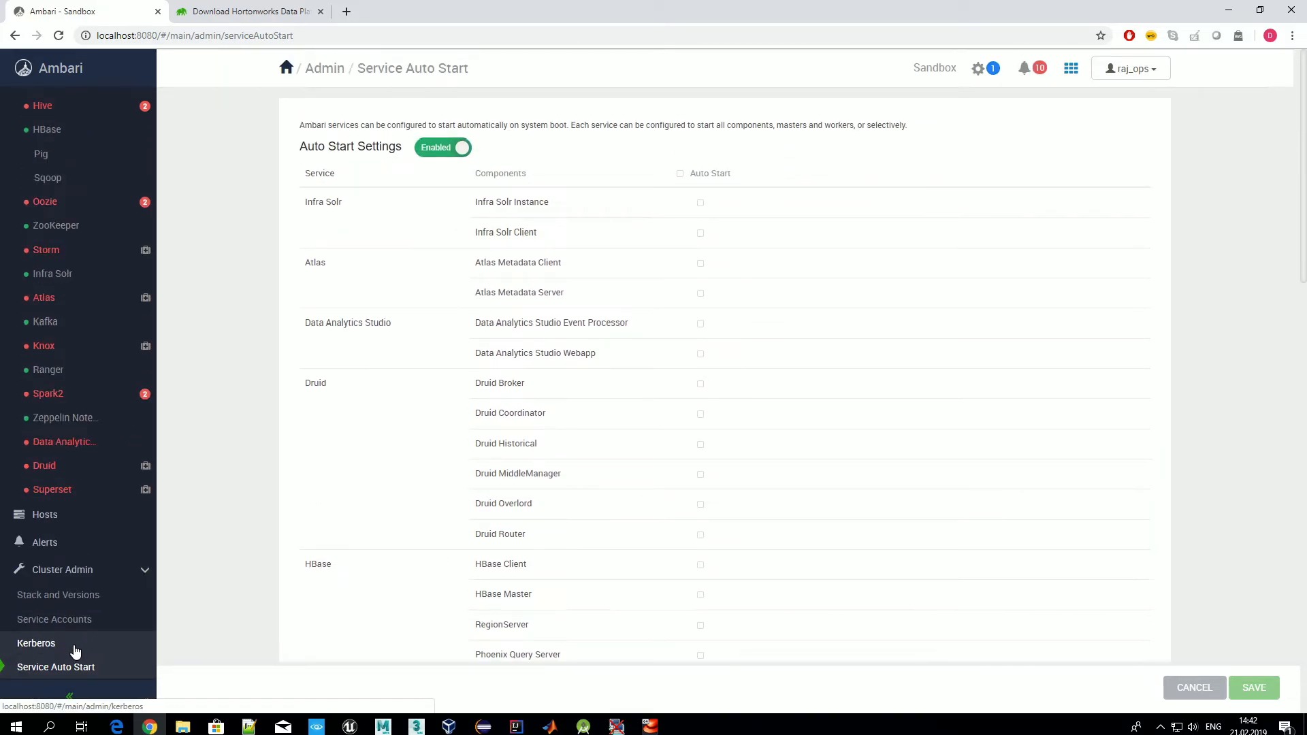
click(79, 671)
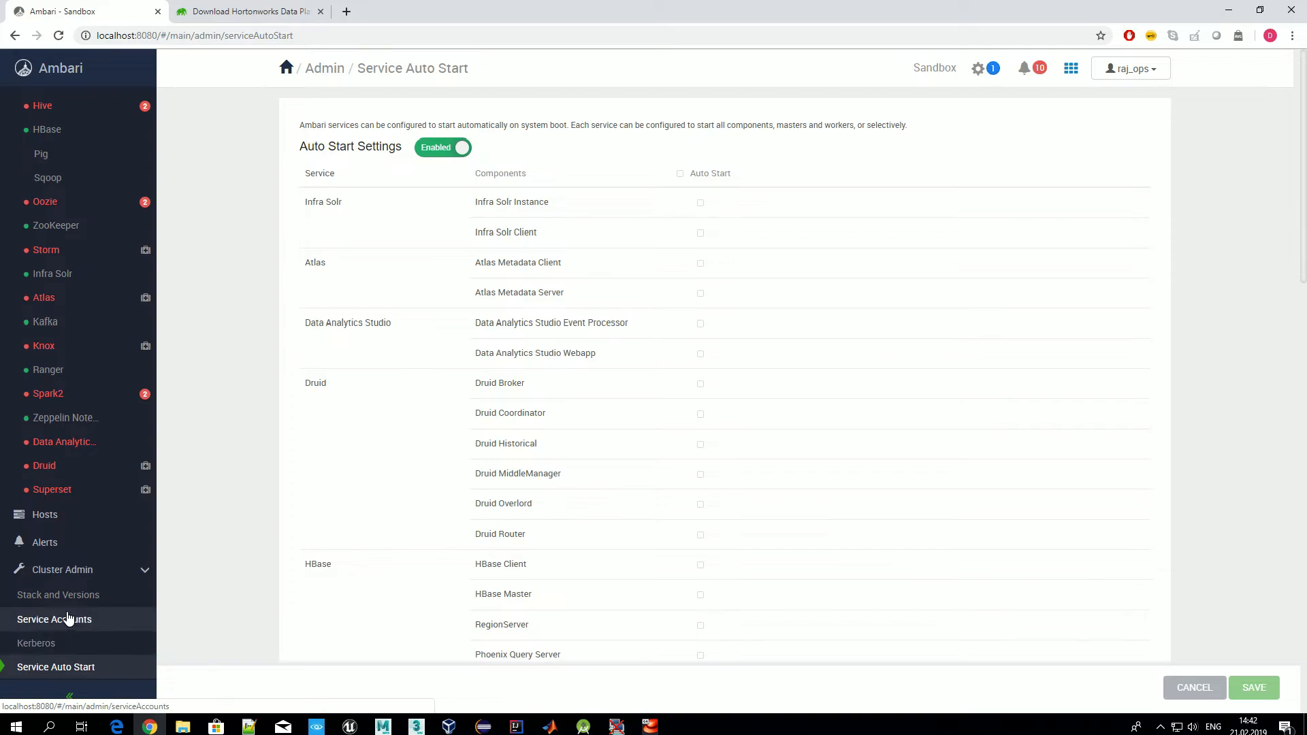
click(58, 570)
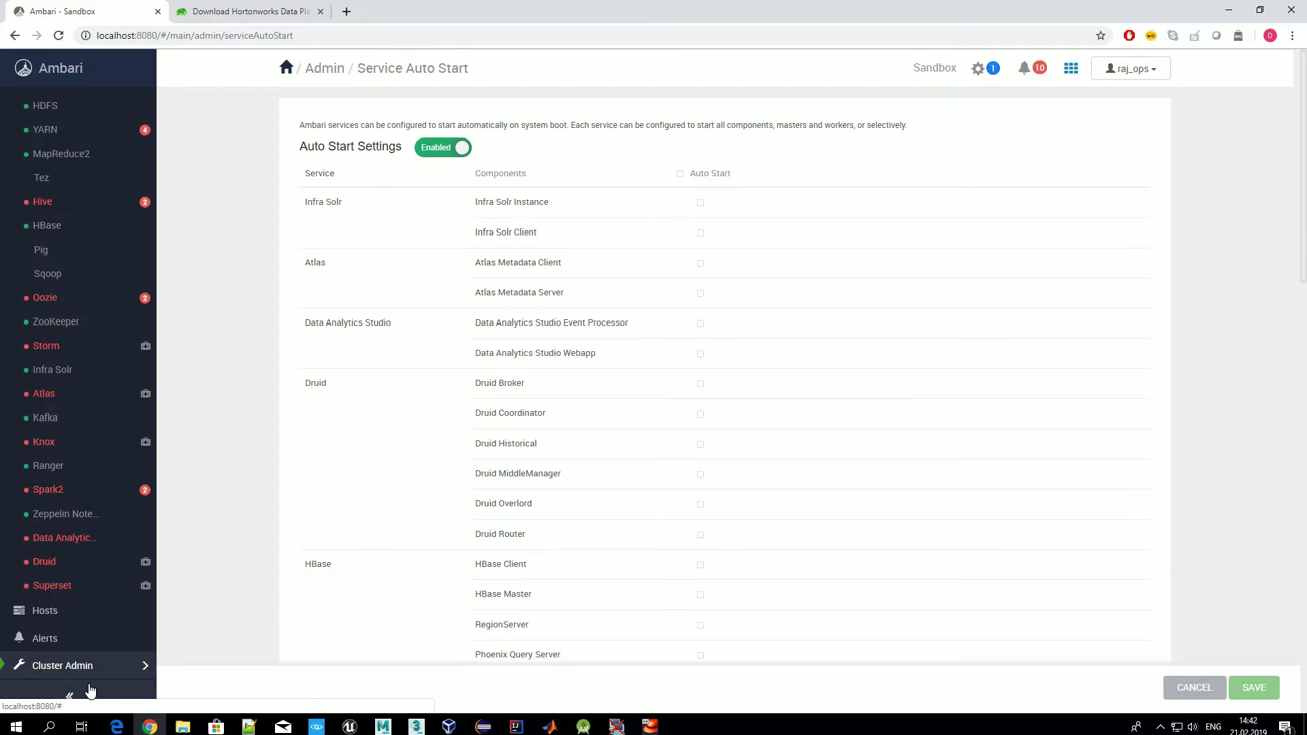
click(61, 664)
Open the sandbox-hdp.hortonworks.com host's summary from the Hosts list and review the status of all its components.
scroll(79, 543, down, 2)
click(59, 525)
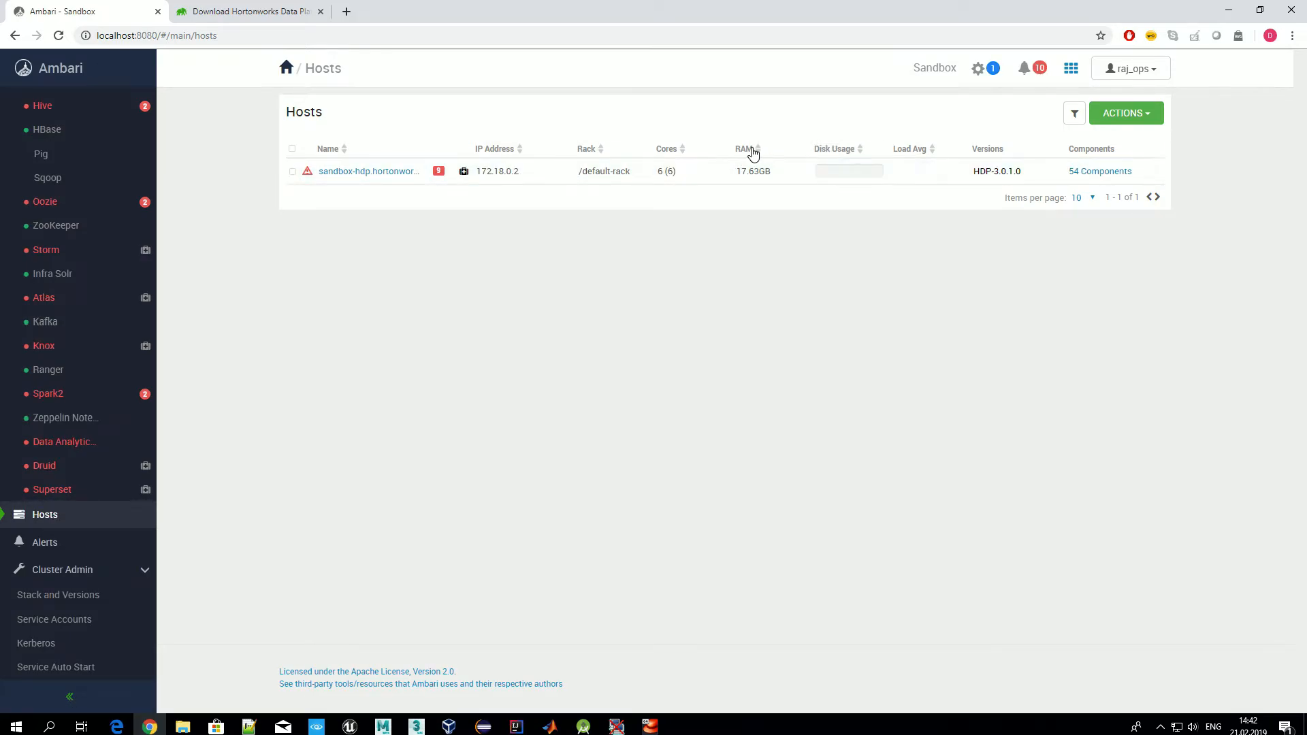
click(334, 172)
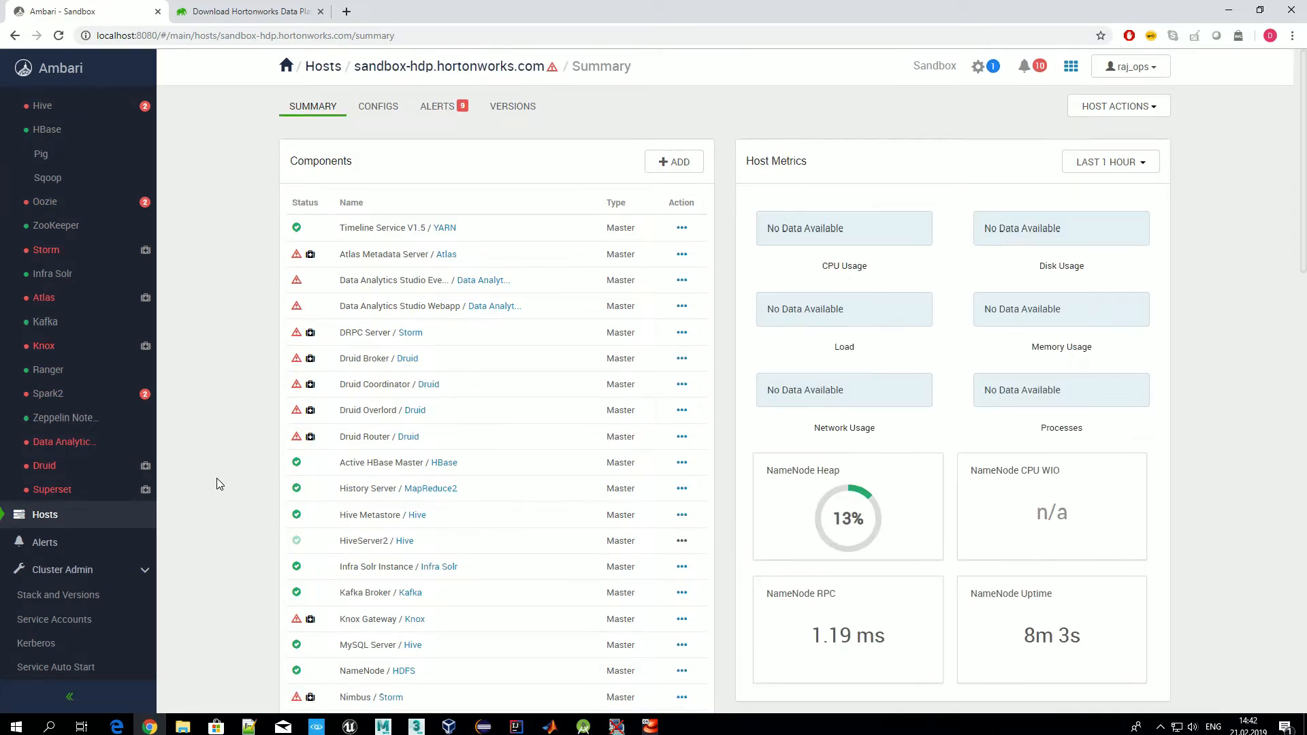
scroll(229, 474, down, 4)
scroll(229, 463, down, 6)
scroll(230, 439, up, 10)
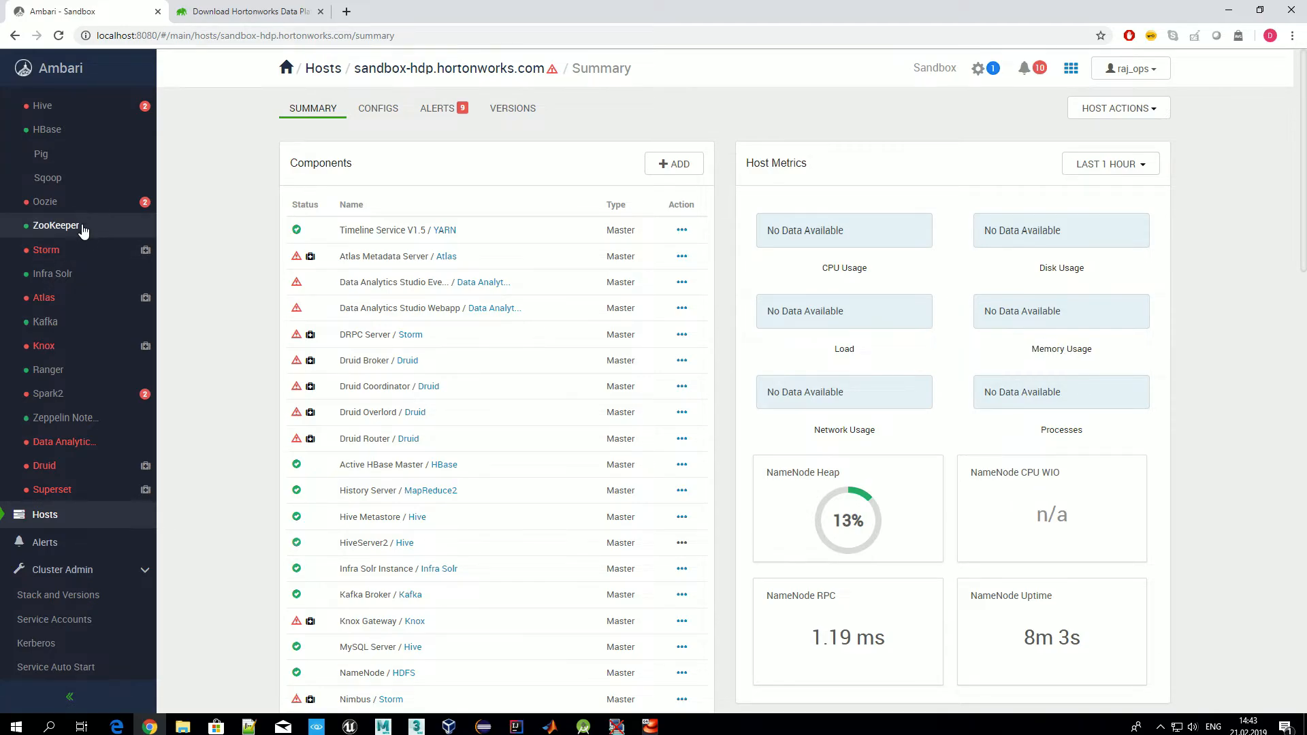
Return to the dashboard and look over its metric widgets and the service statuses while the services start.
scroll(82, 228, up, 3)
click(65, 103)
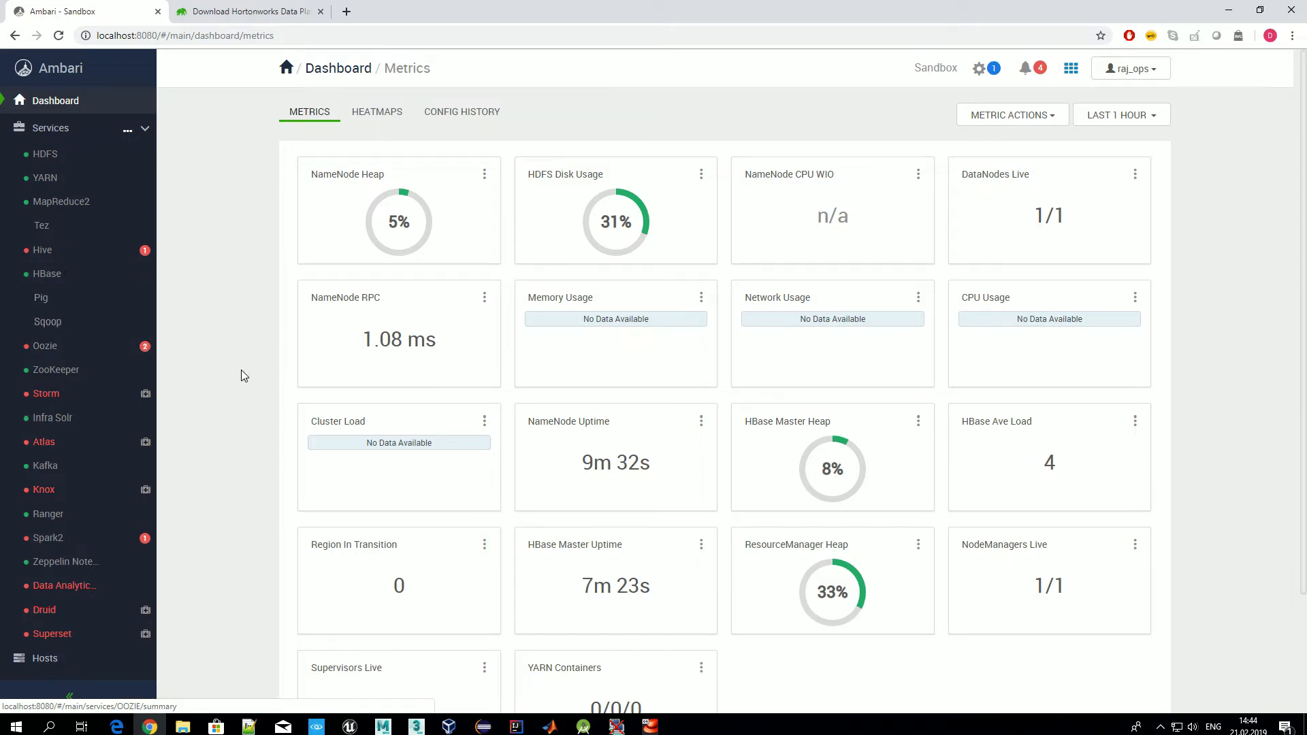
scroll(233, 356, down, 1)
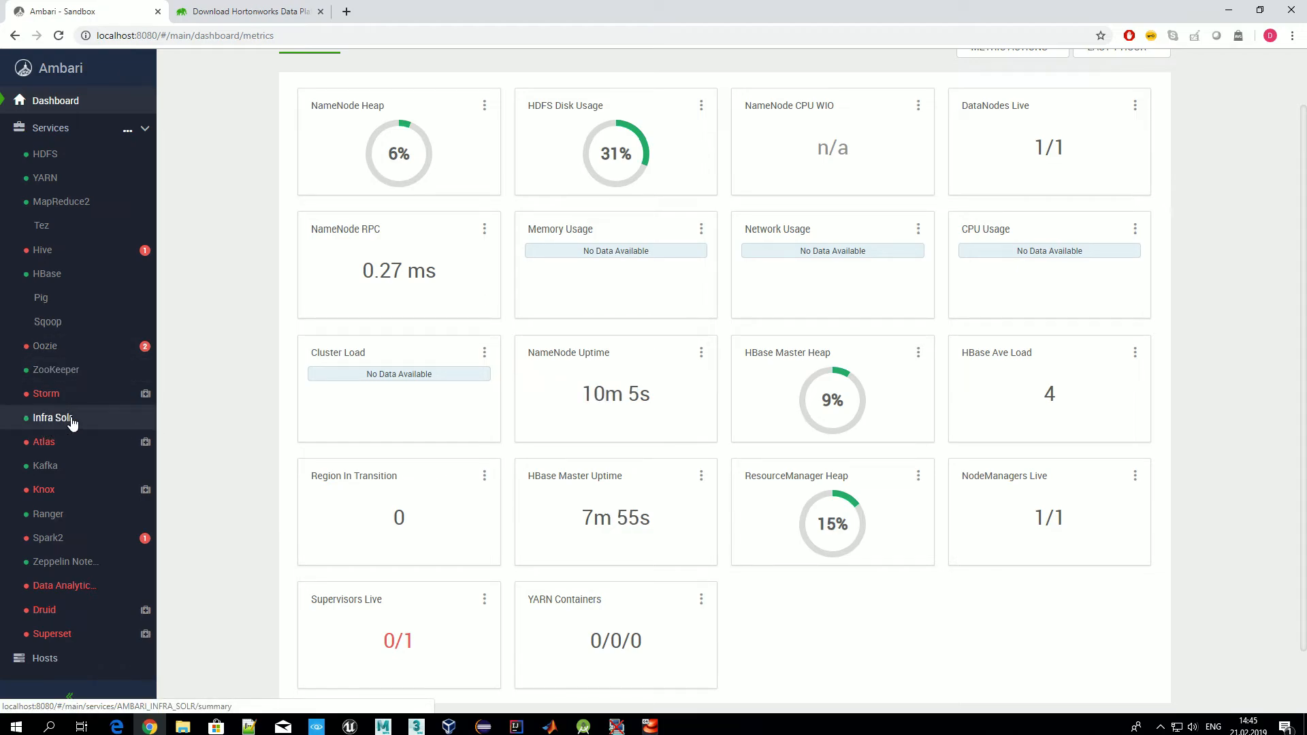
scroll(222, 407, down, 1)
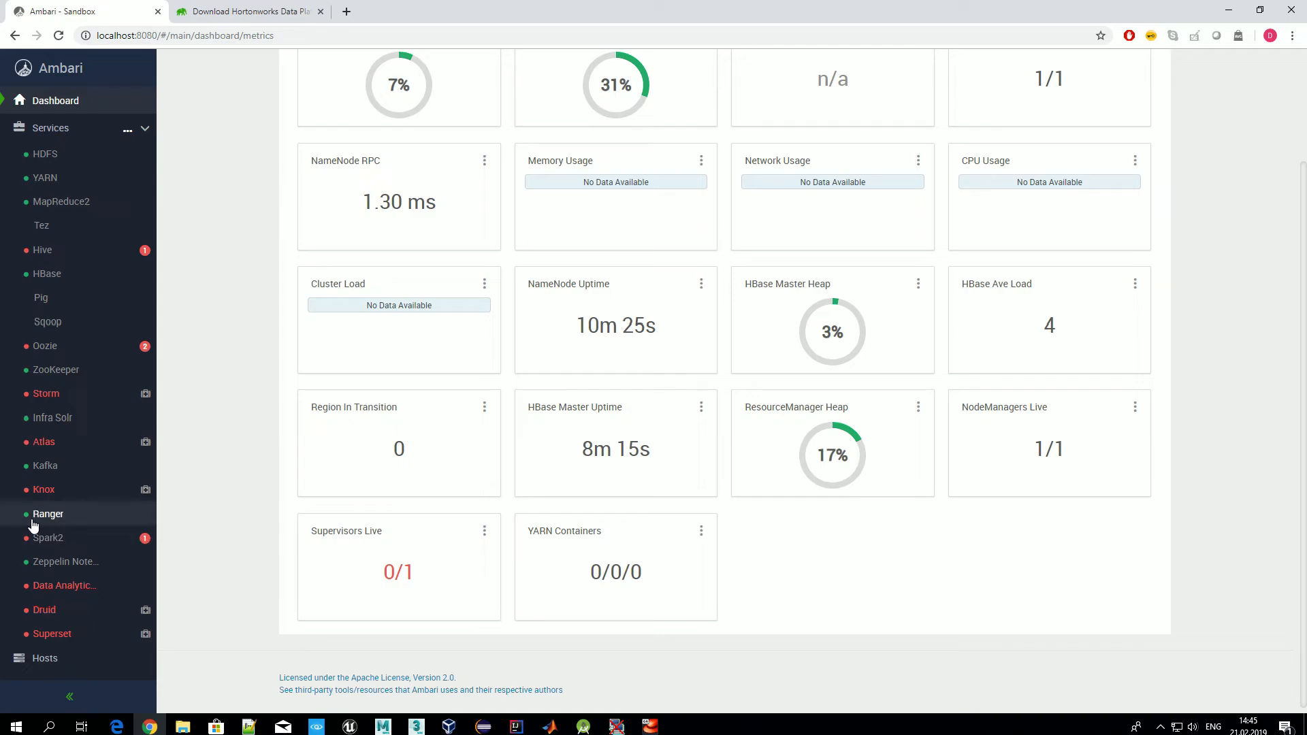
scroll(202, 544, up, 3)
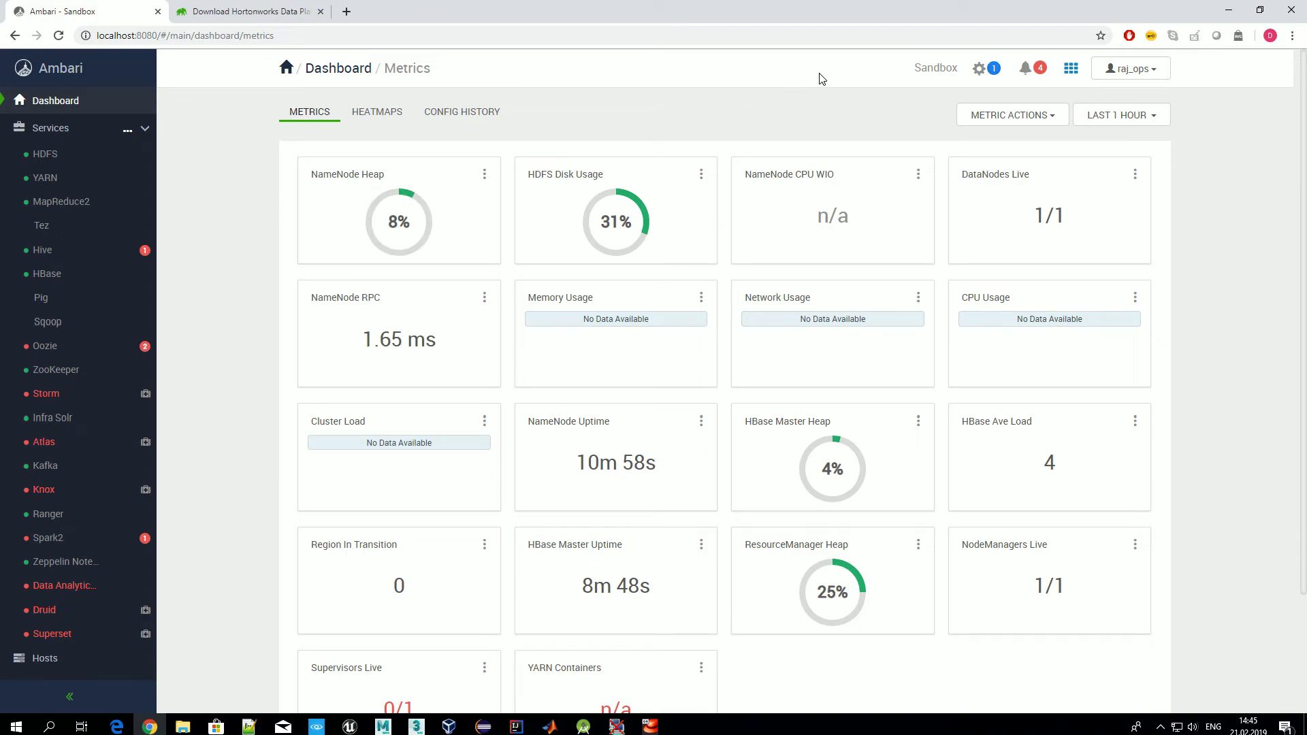
Check the sandbox host's tasks in the current Start All Services background operation and close the window.
click(981, 69)
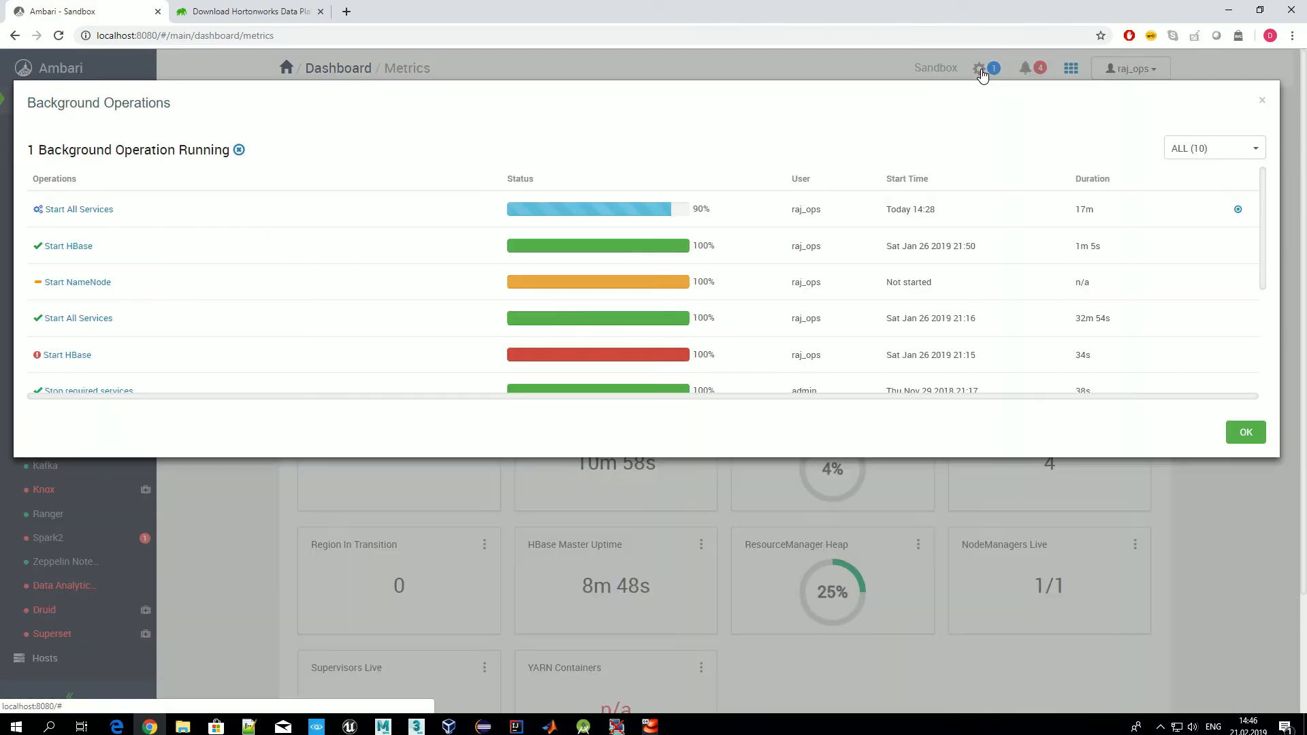
click(103, 211)
click(123, 190)
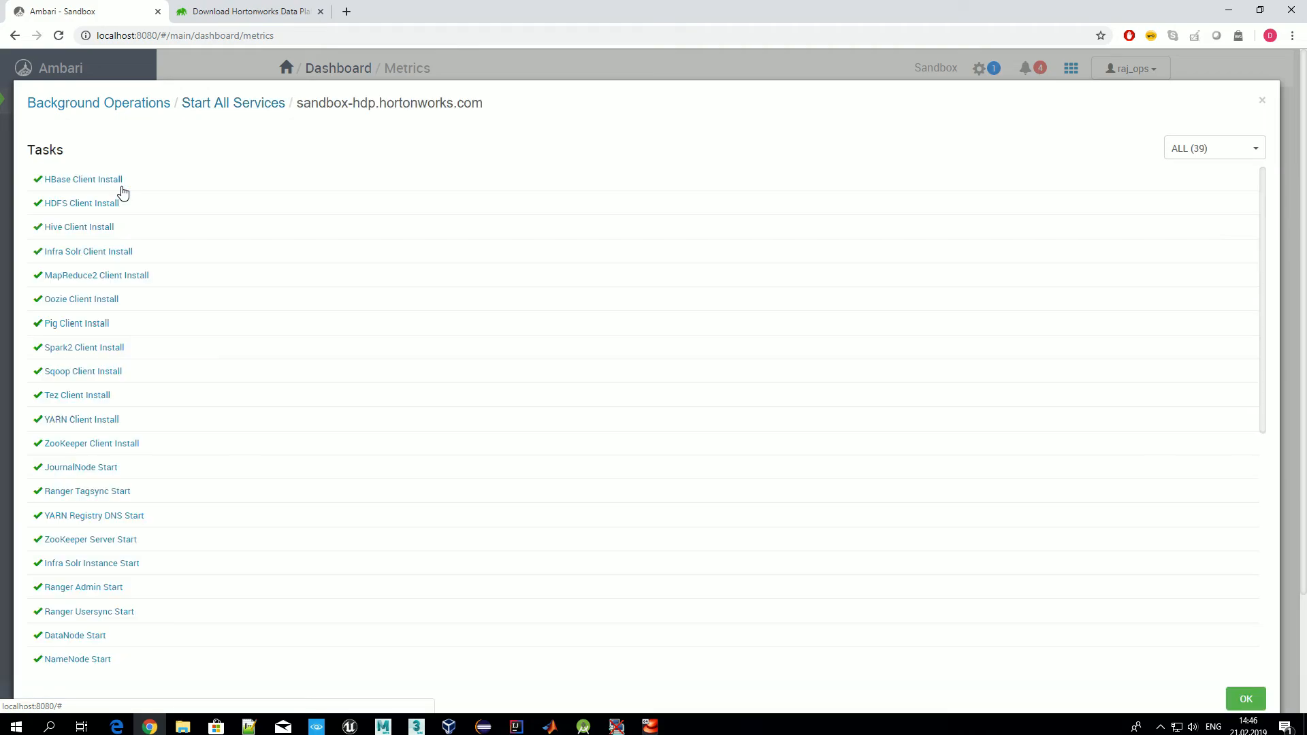
scroll(519, 493, down, 5)
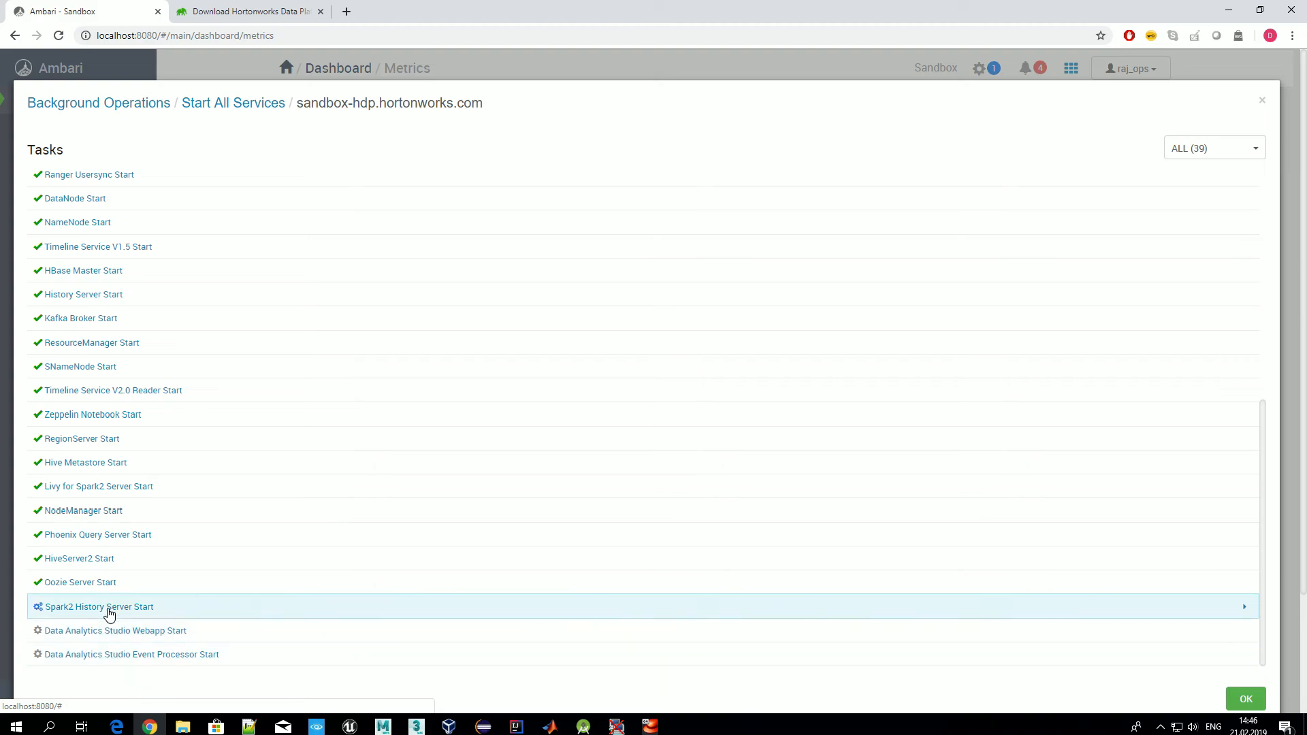
click(1246, 699)
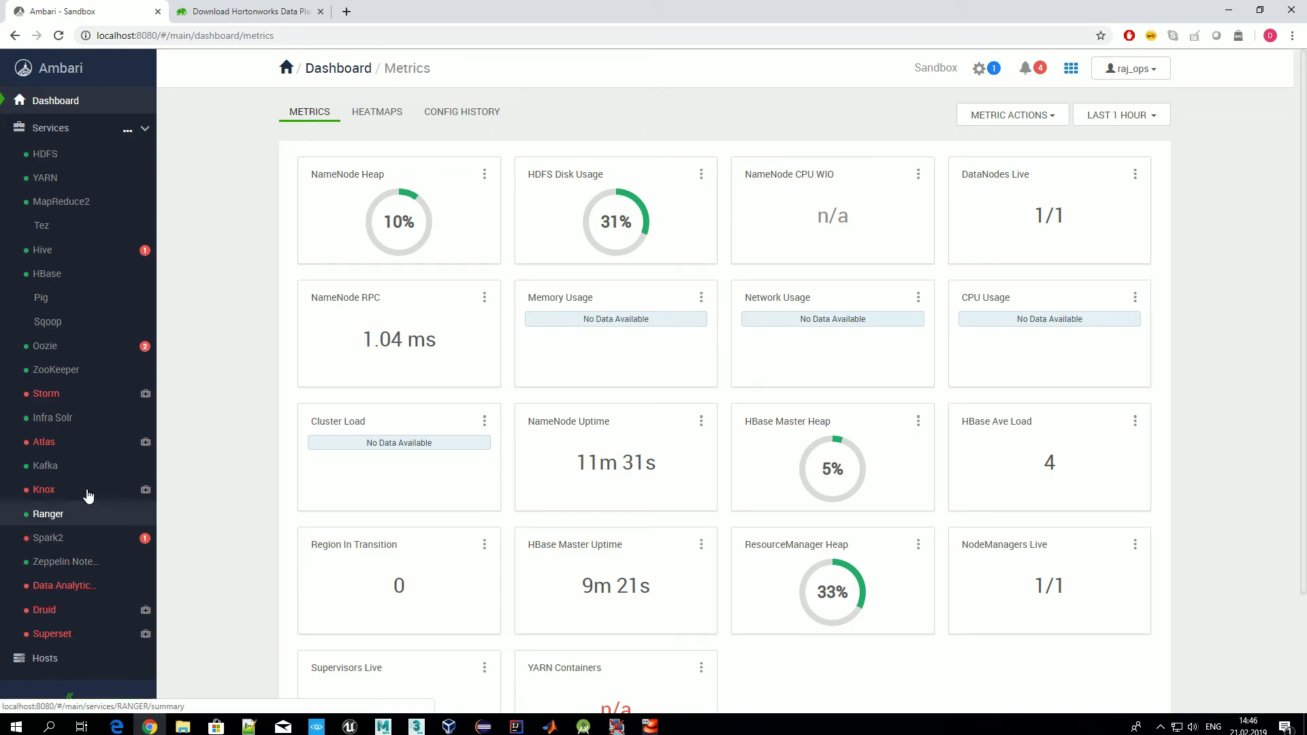
Open the Oozie service summary, read the Oozie Server alerts including the Web UI connection message, and close them.
click(89, 349)
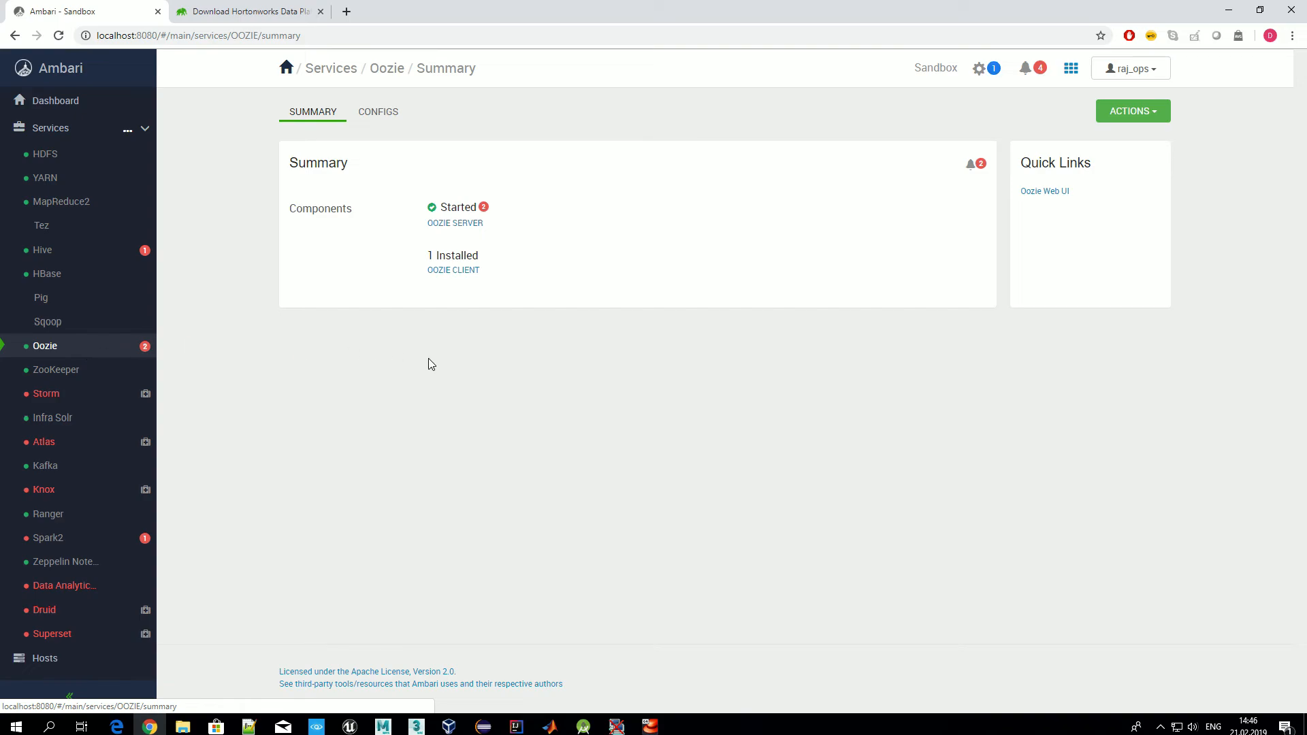
click(485, 208)
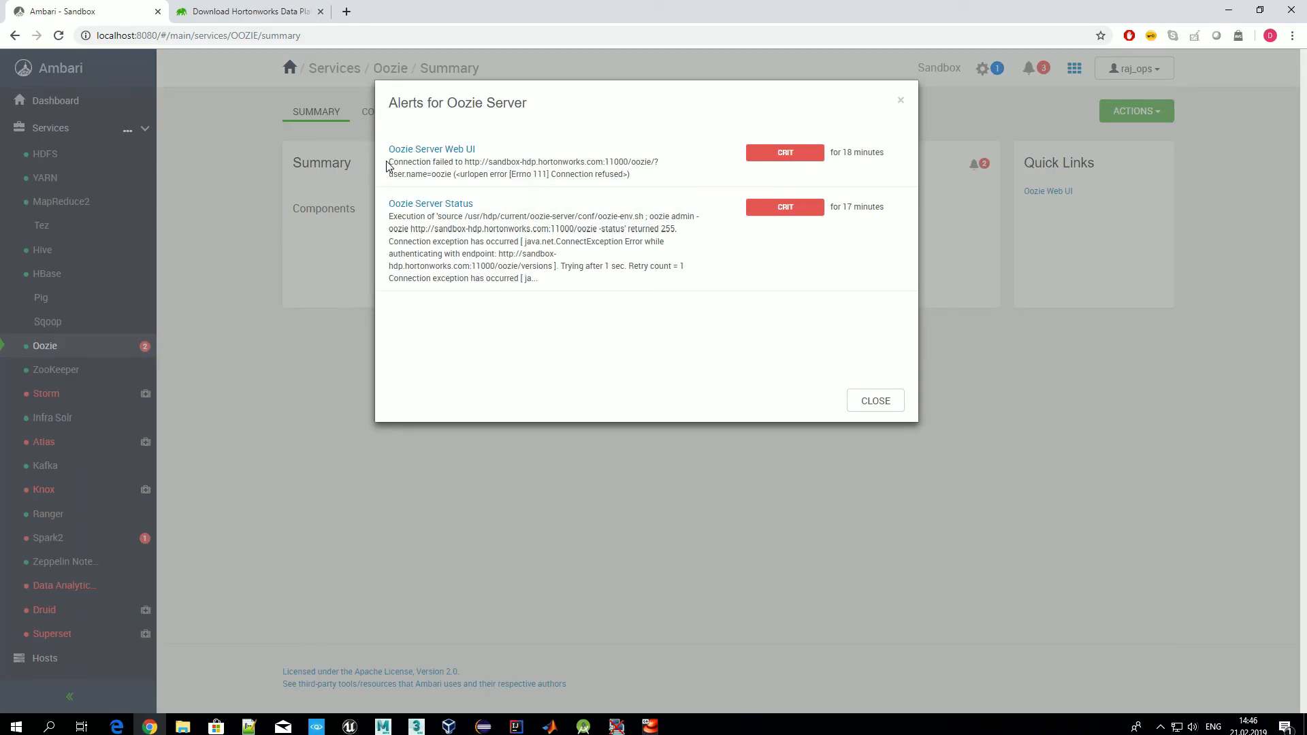
drag(388, 167, 656, 181)
click(657, 188)
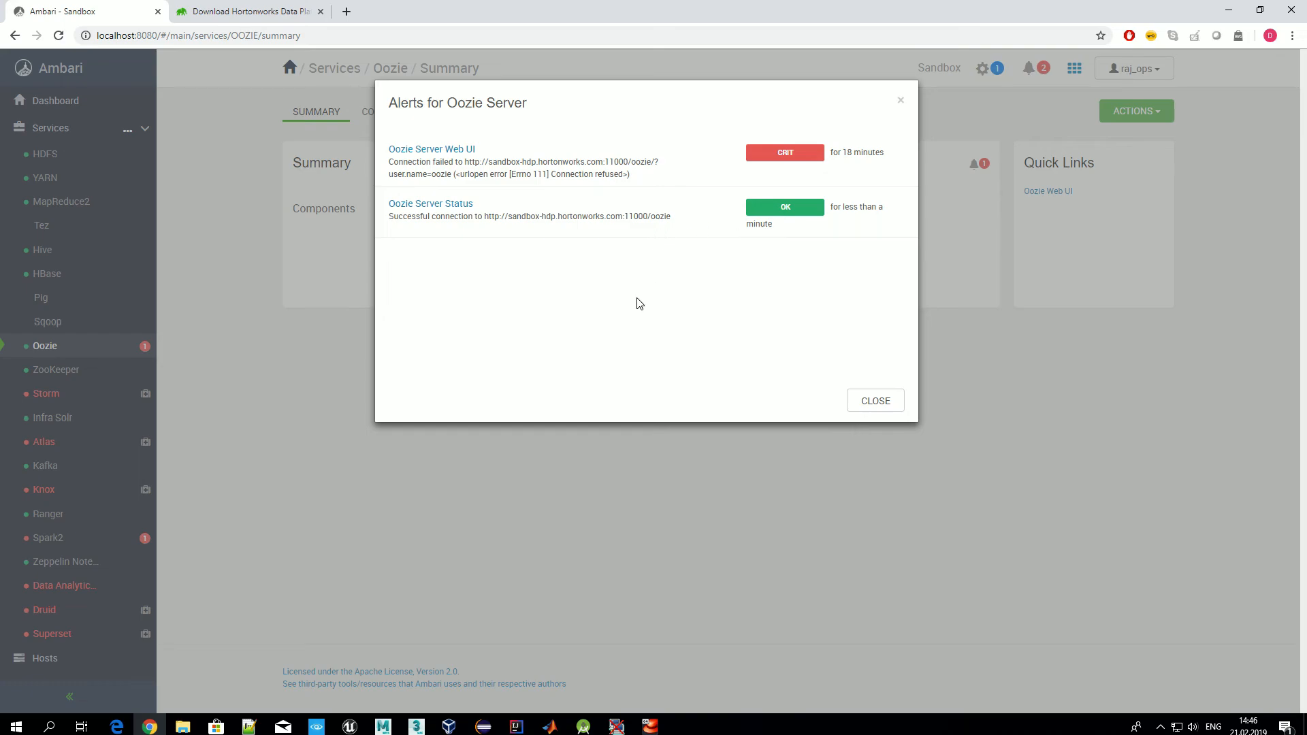
drag(795, 208, 870, 234)
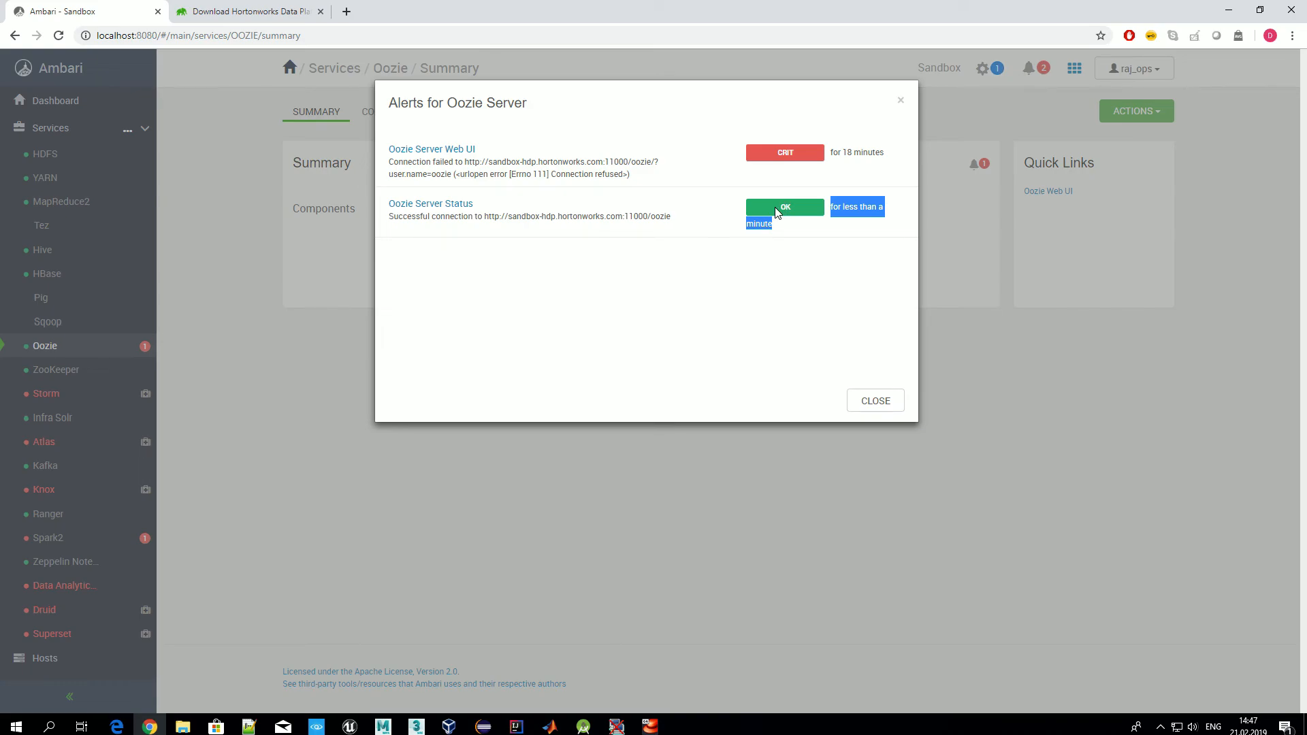
click(877, 404)
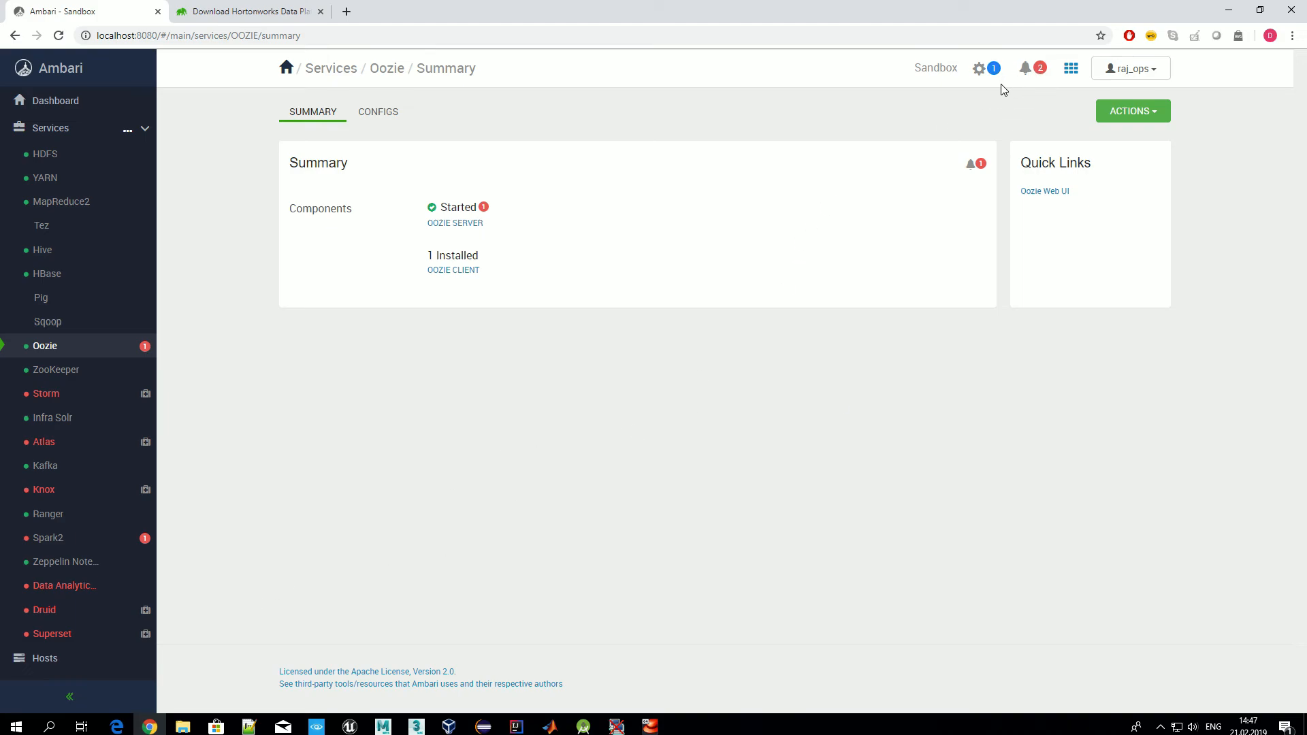
Check the alert notifications, read the Spark2 service's alerts including the History Server message, and close them.
click(1032, 71)
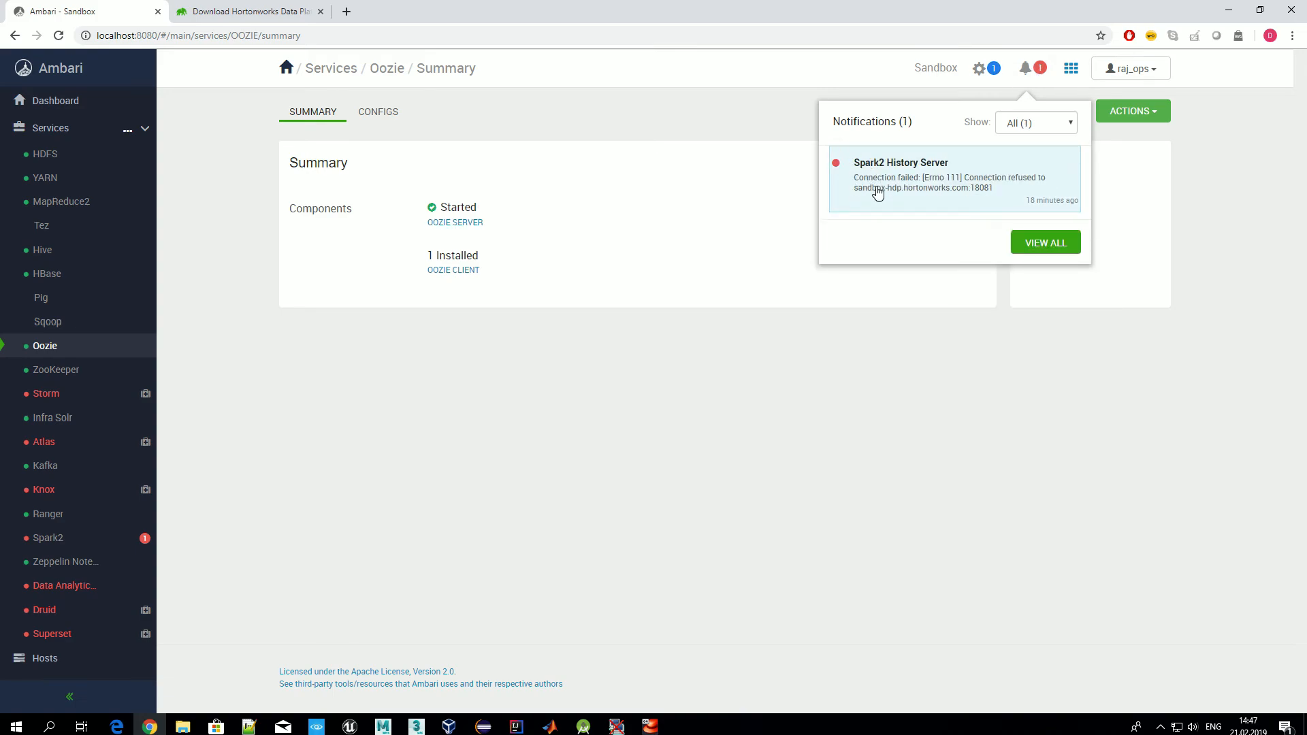
click(856, 471)
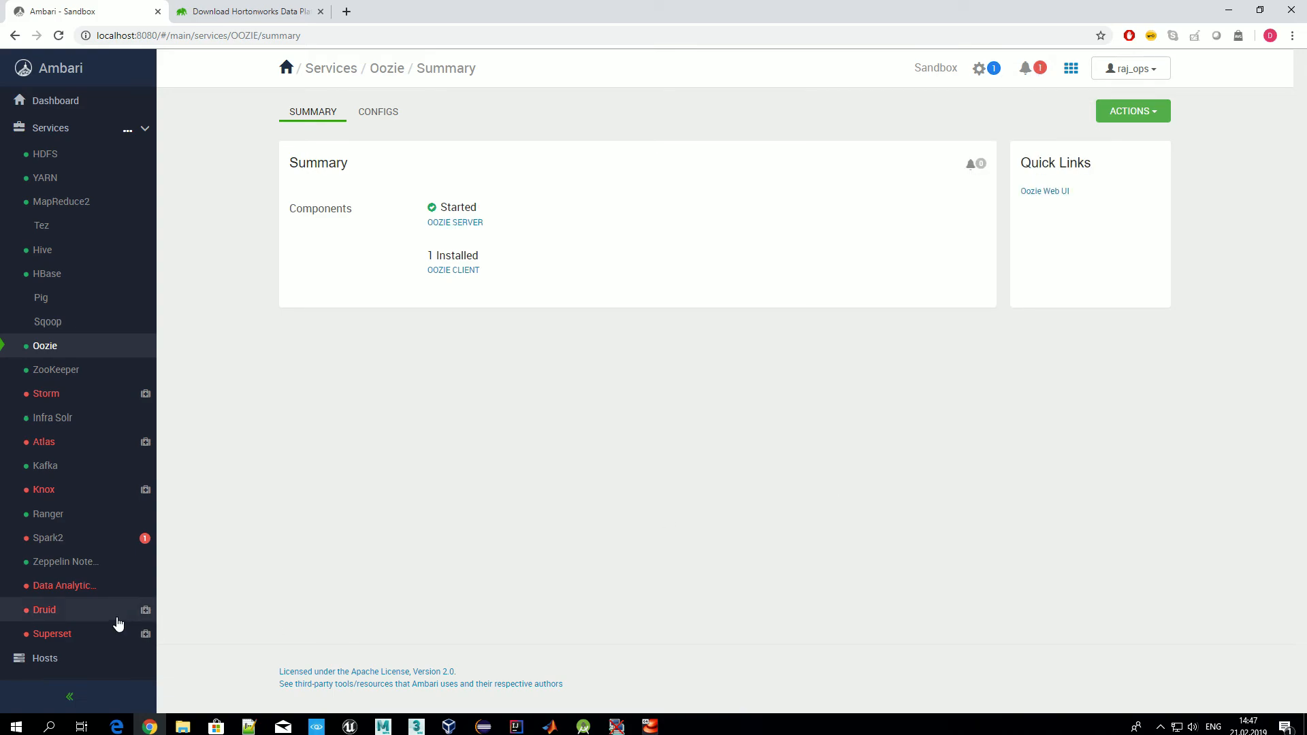
click(51, 539)
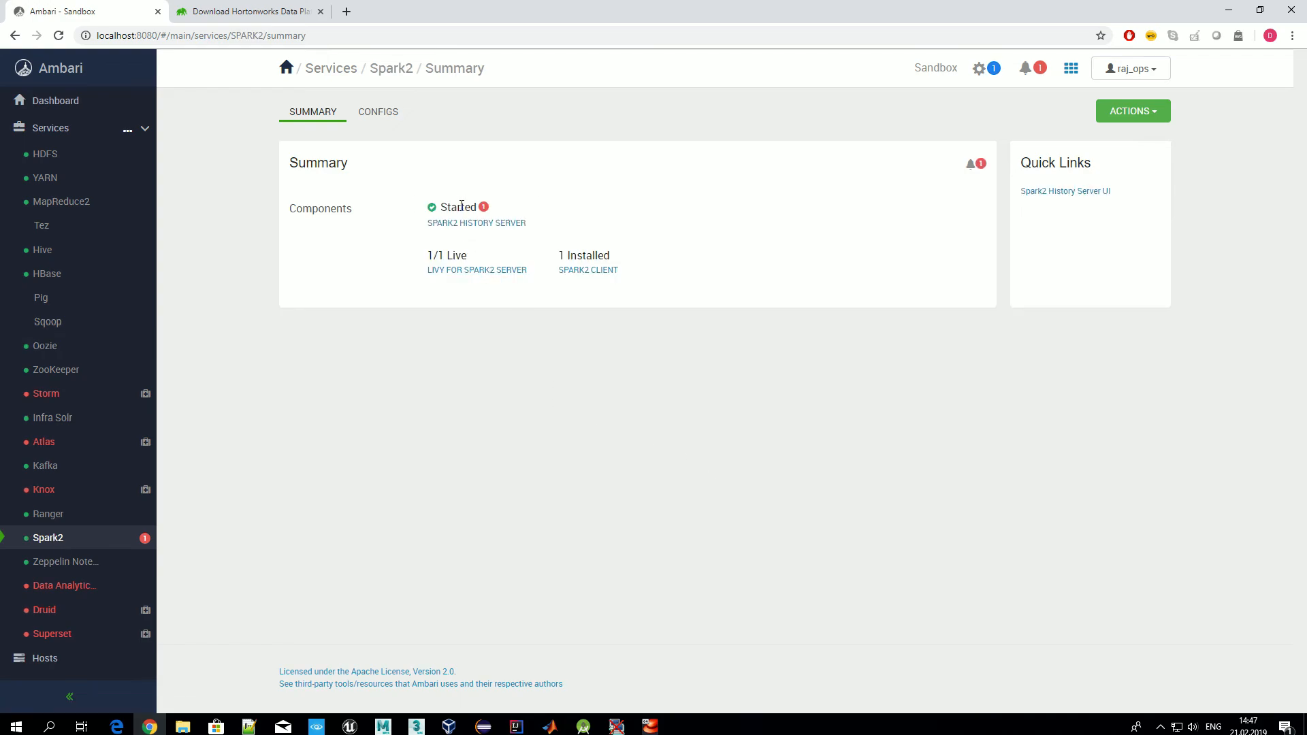
click(982, 165)
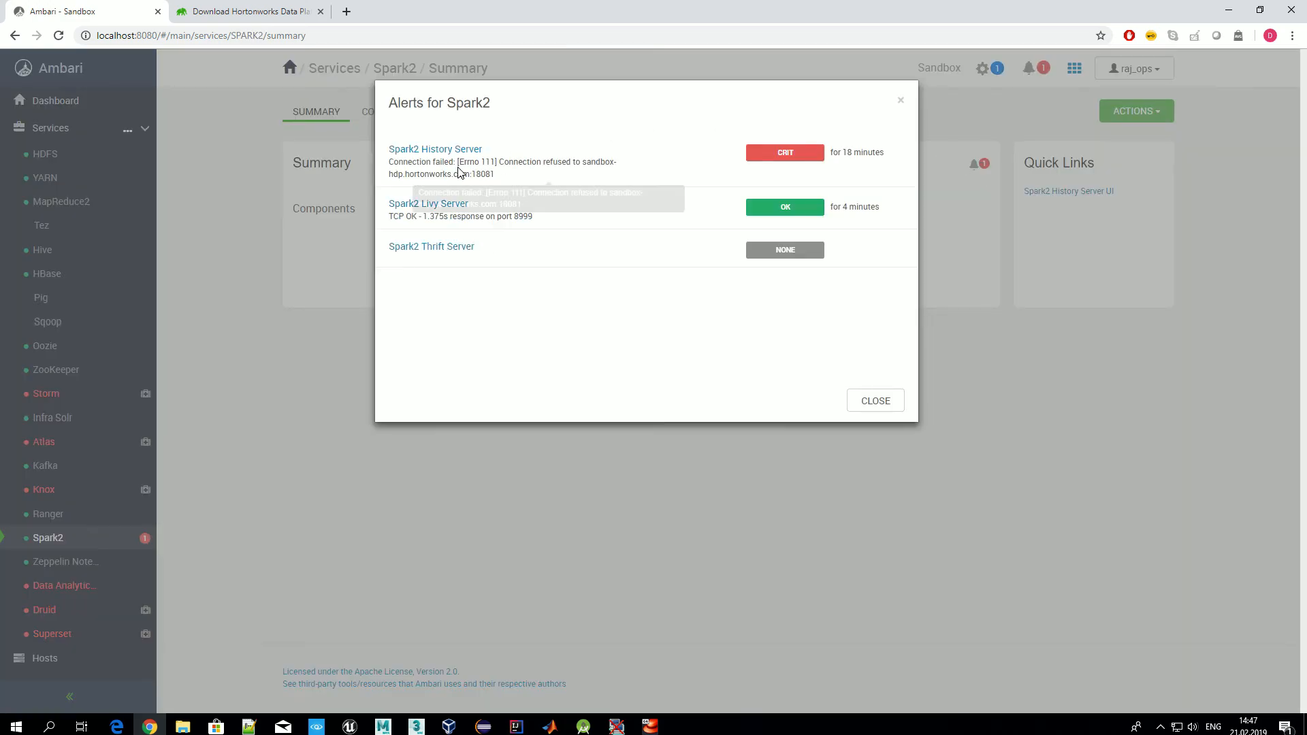
triple_click(570, 176)
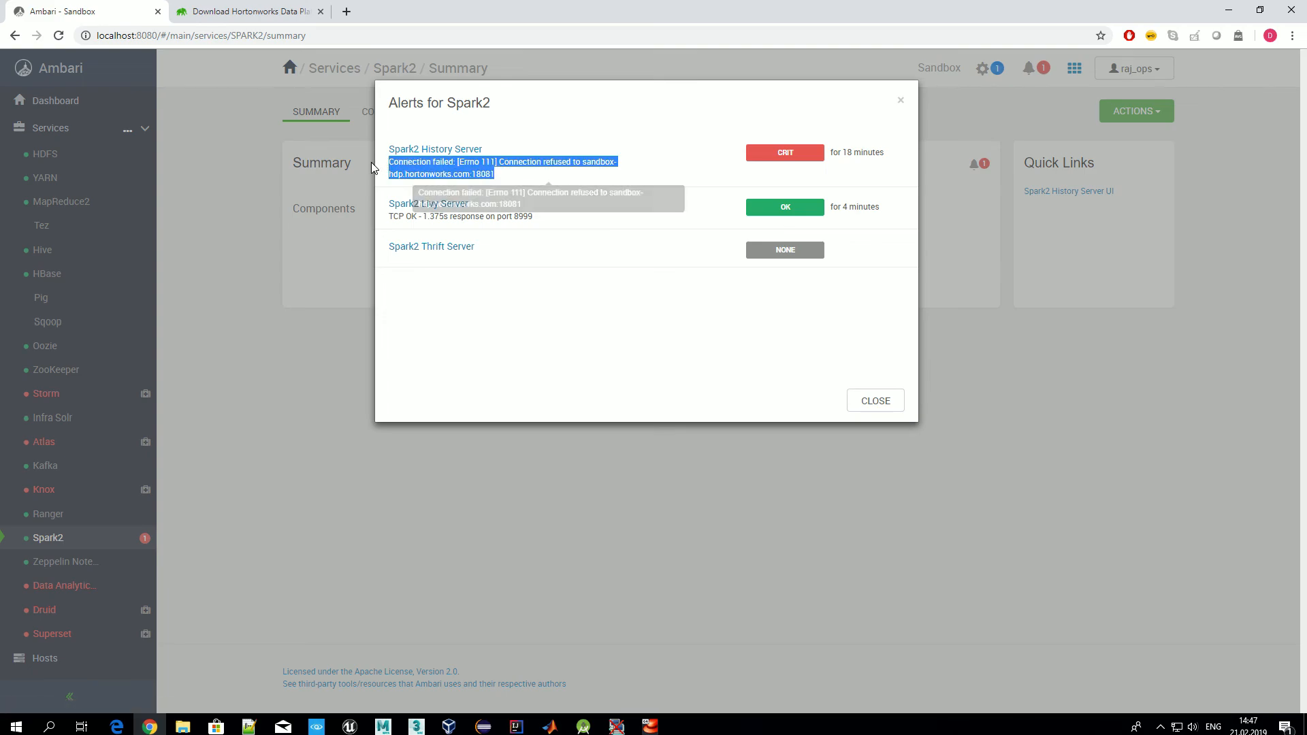
click(688, 176)
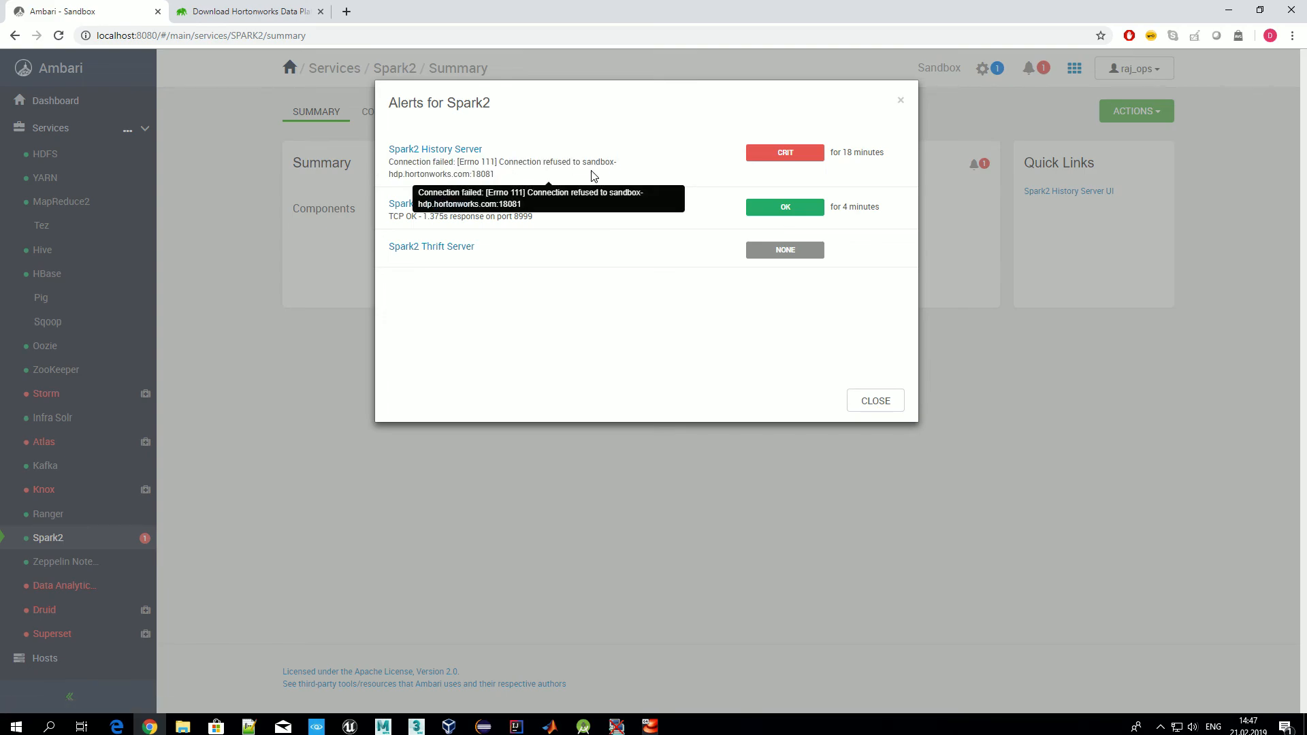
click(876, 400)
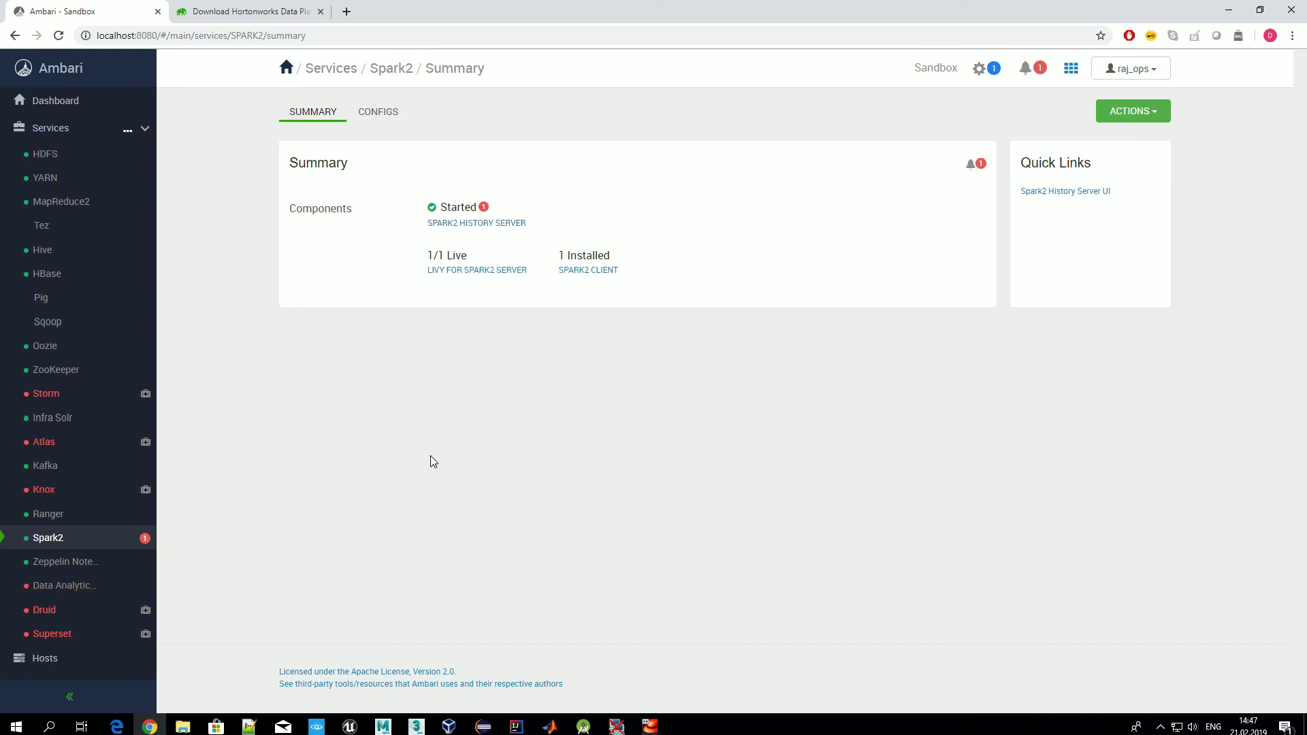
Check the progress of Start All Services in Background Operations, close the window, and view the alert notifications again.
click(980, 71)
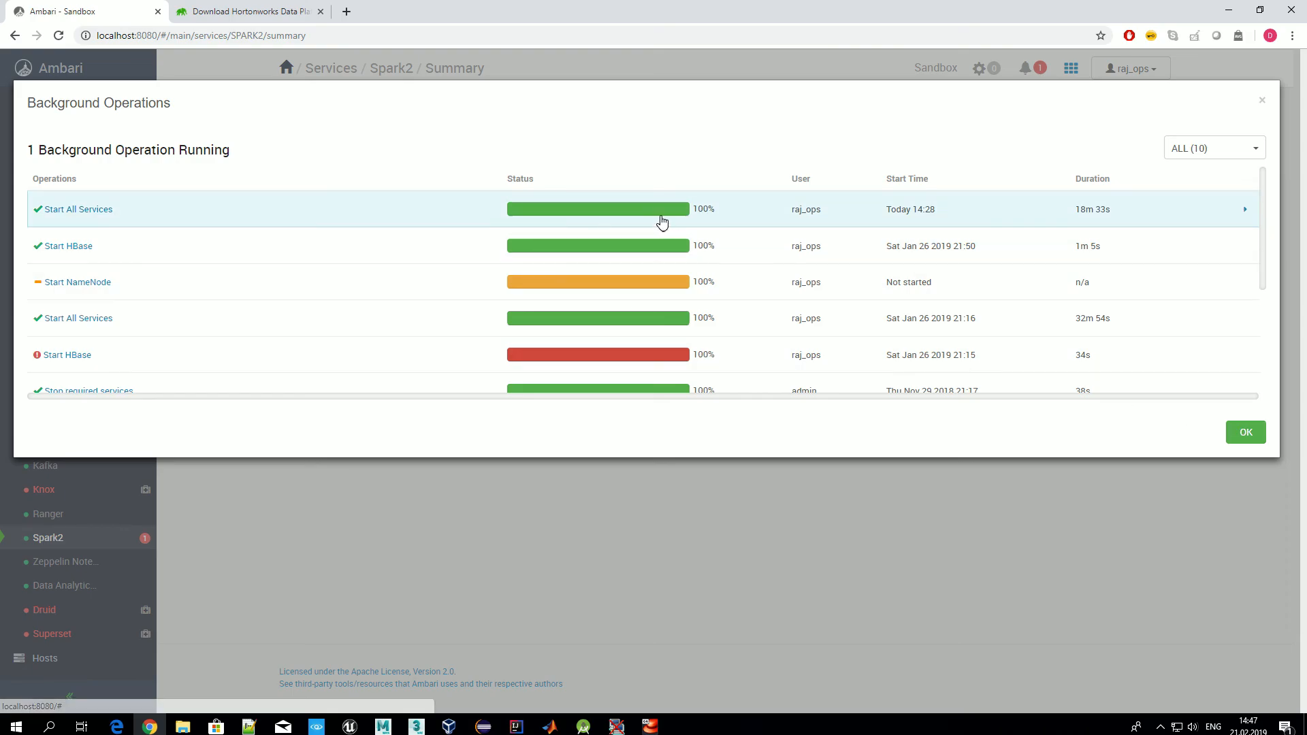
click(1245, 433)
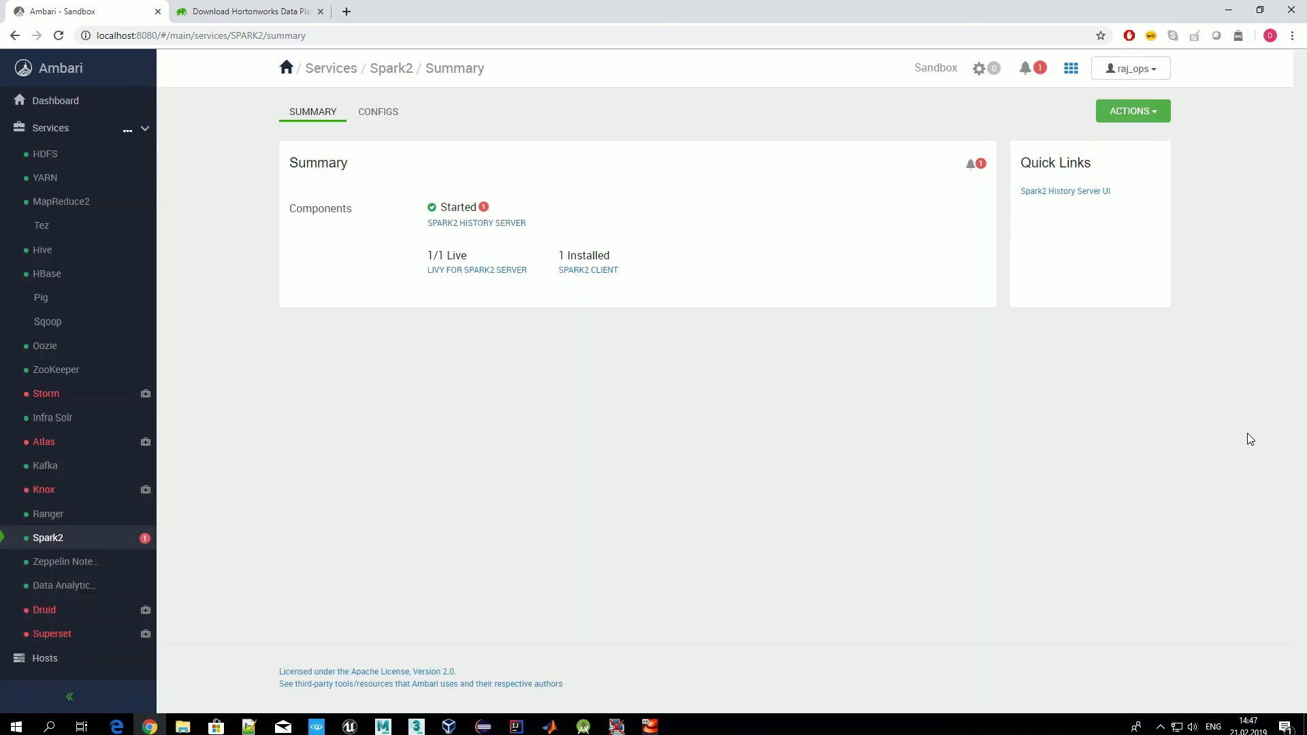
click(1025, 69)
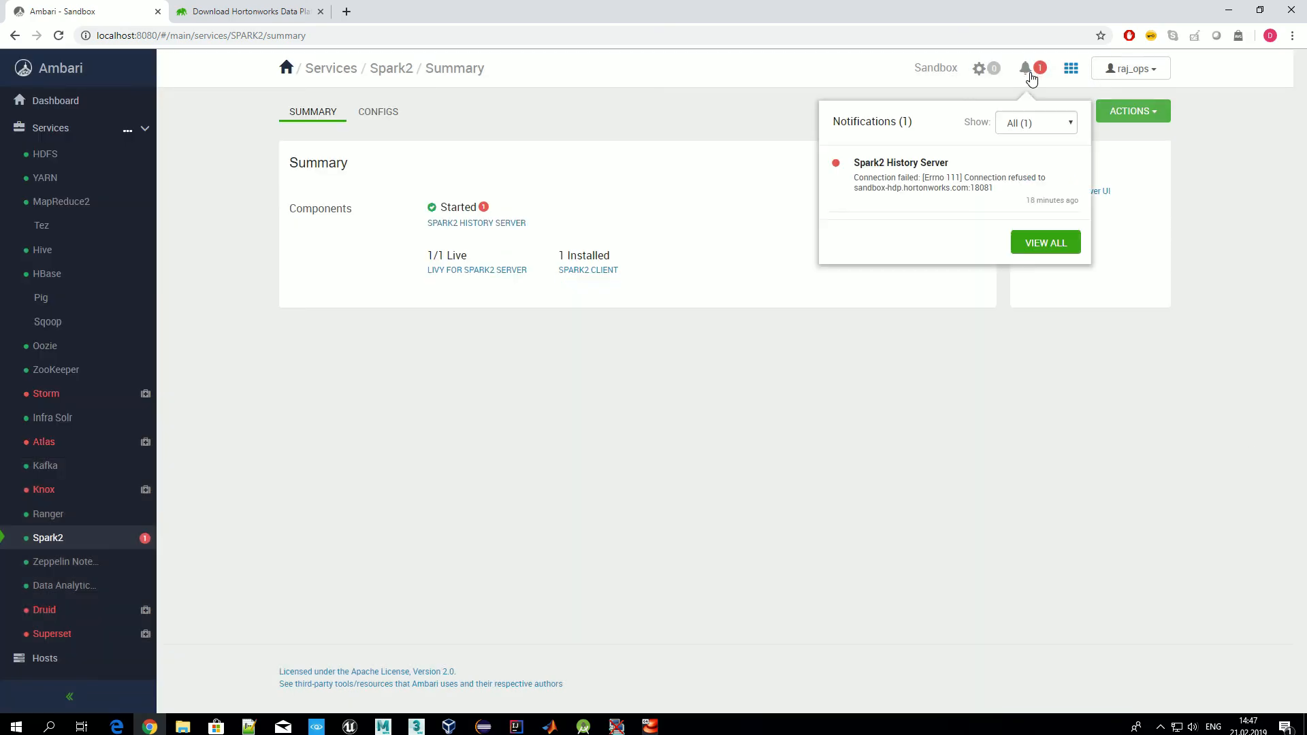
Open the Spark2 History Server alert from the notifications and examine its check interval, thresholds and instance status.
click(906, 189)
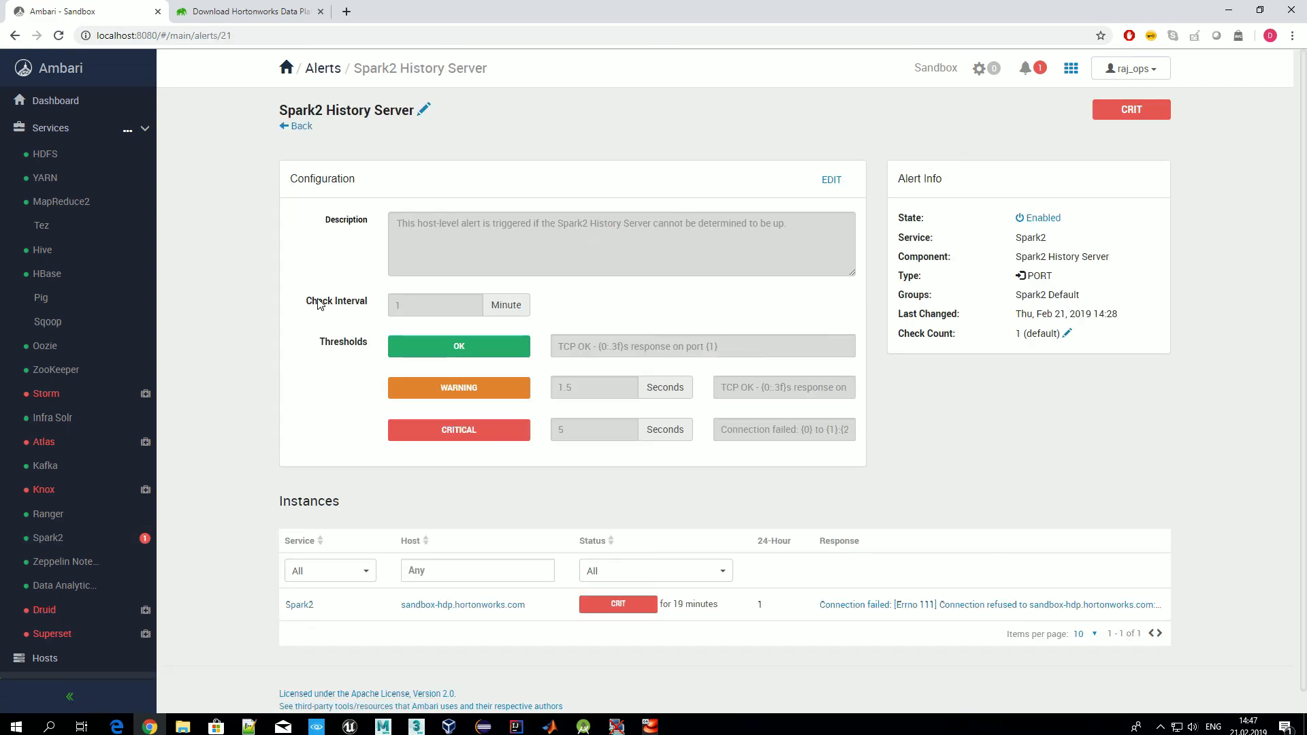
drag(313, 301, 388, 301)
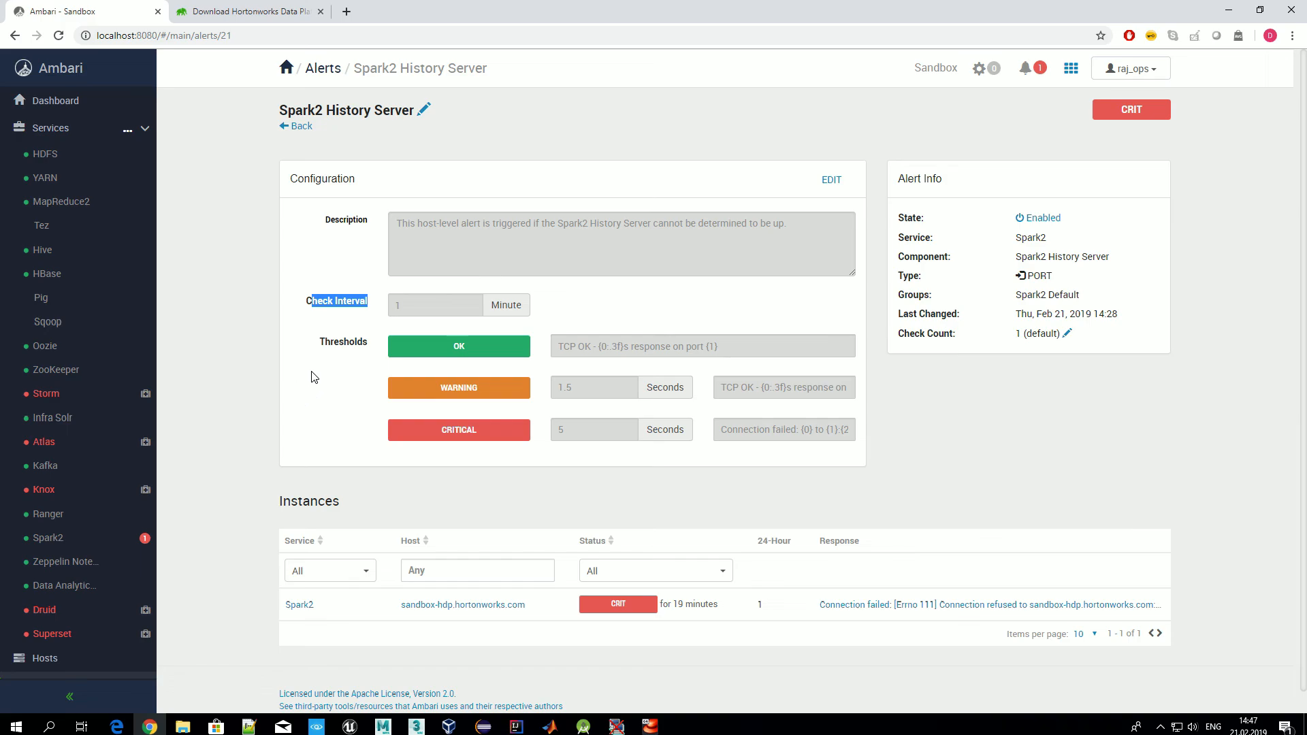
scroll(300, 374, down, 1)
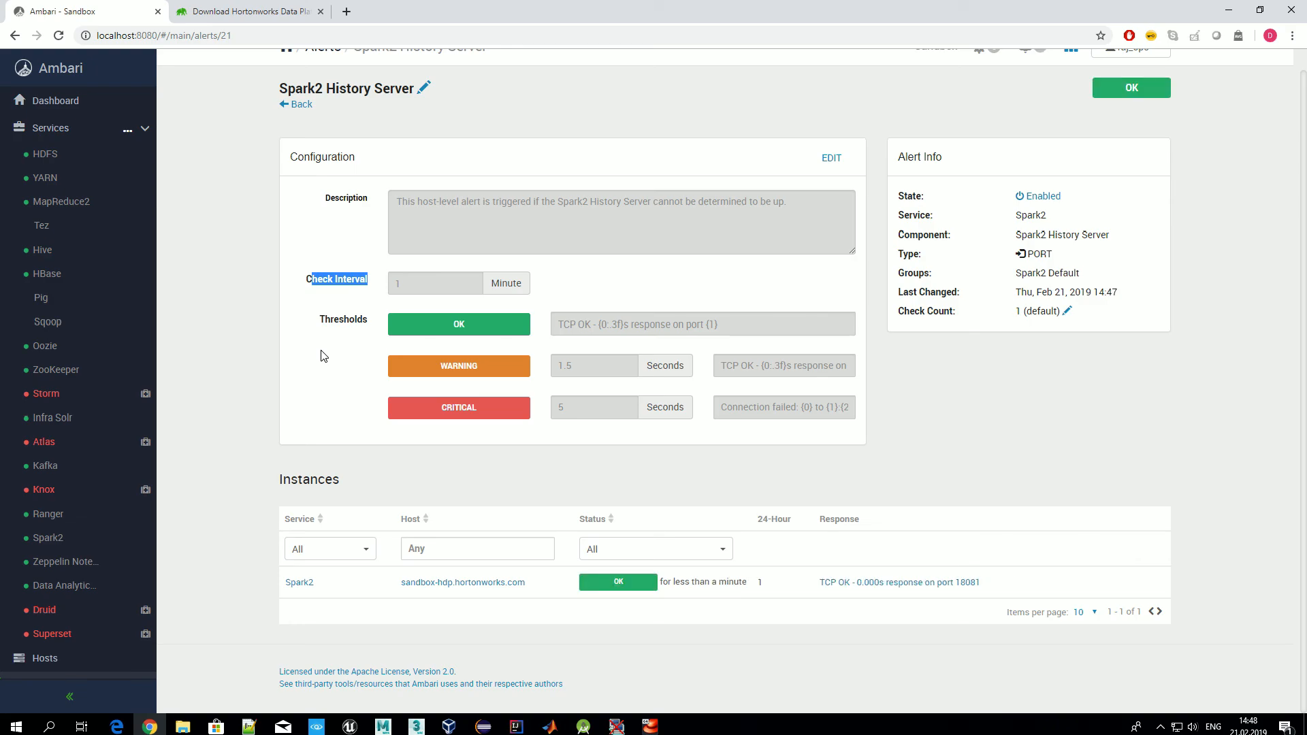
scroll(321, 368, up, 1)
click(338, 406)
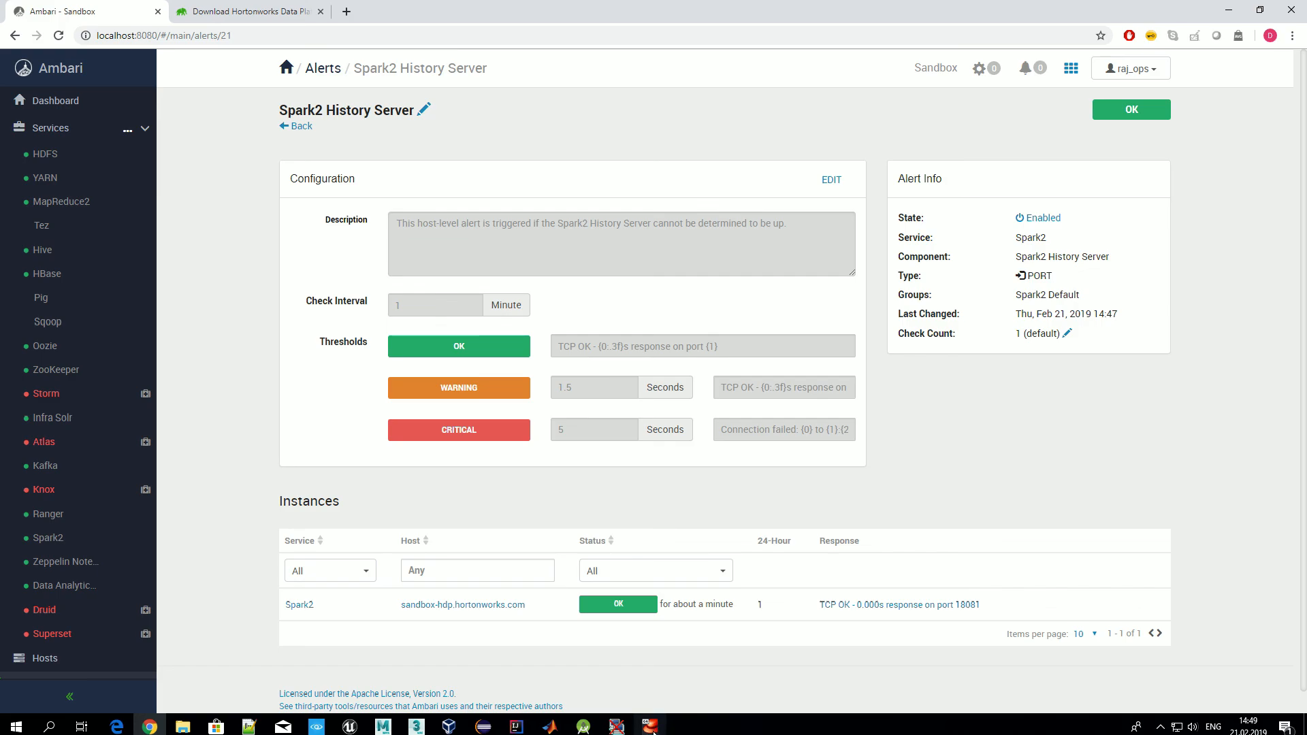
Switch to the running Hortonworks Sandbox HDP 3.0 virtual machine in VirtualBox and start closing its window.
mouse_move(651, 729)
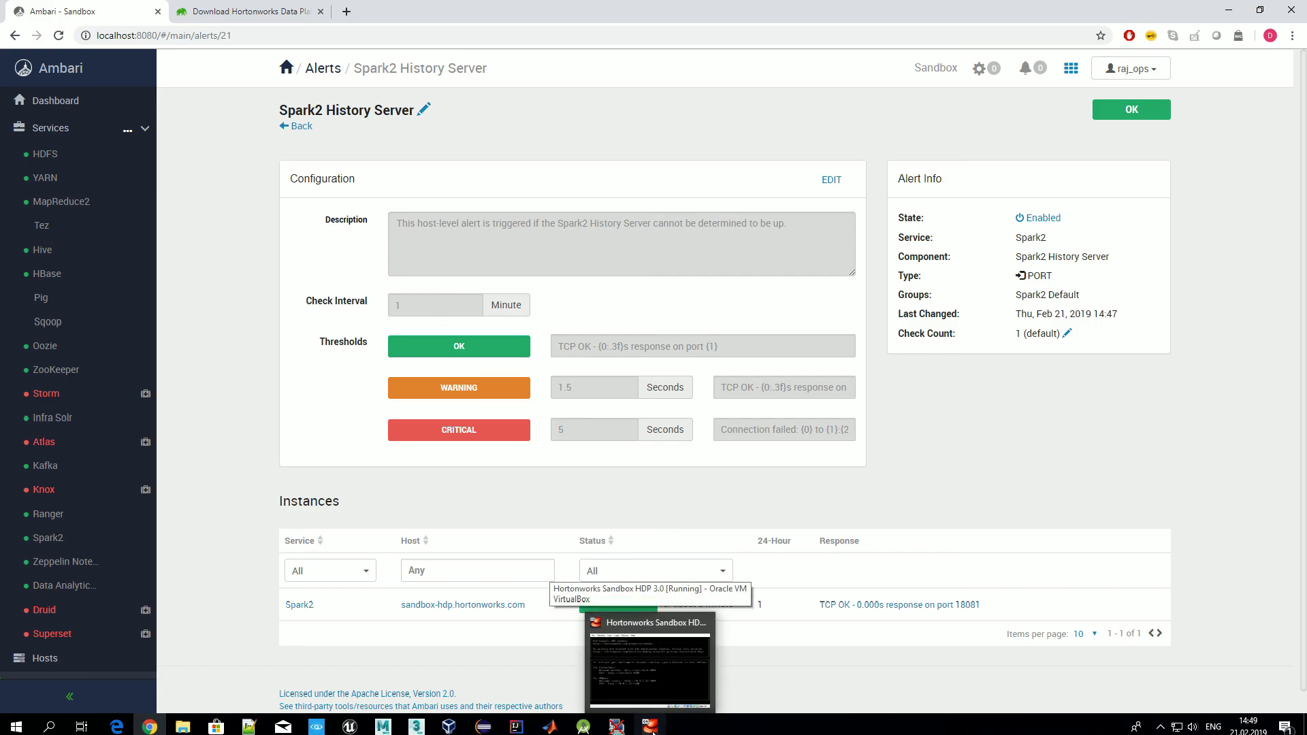
click(652, 727)
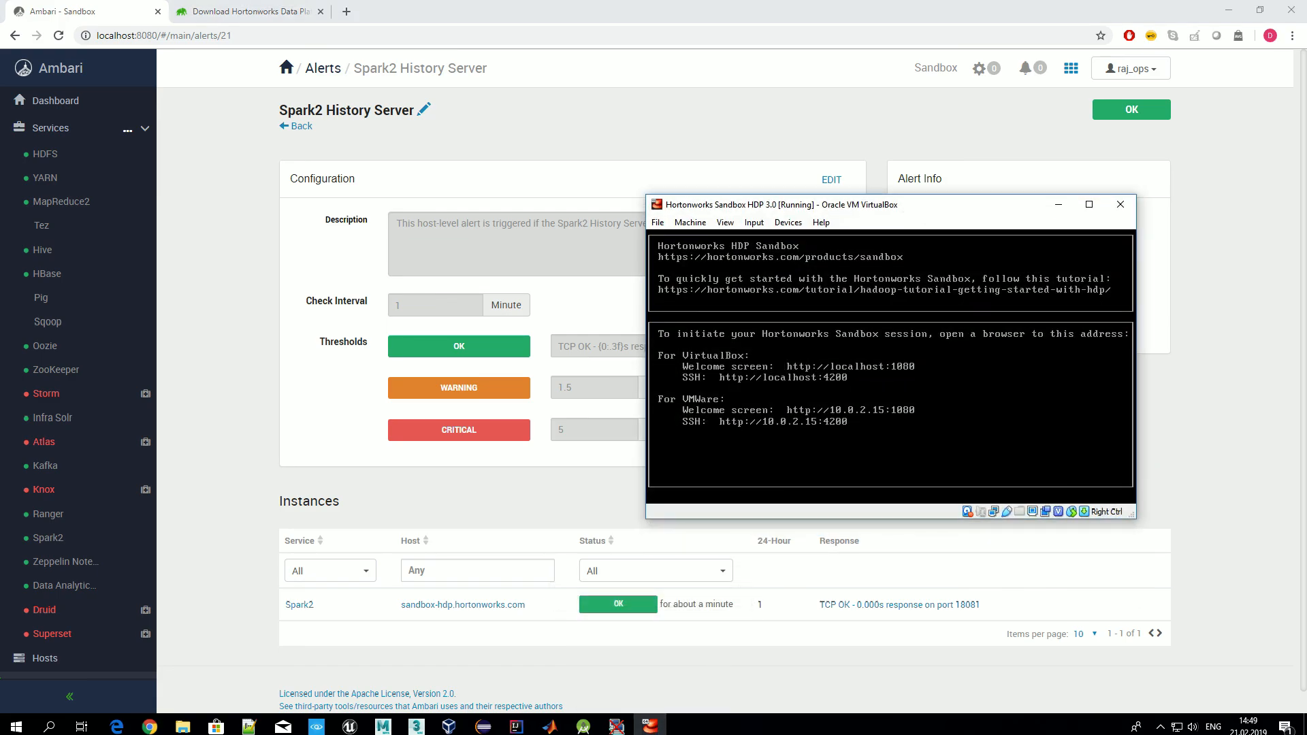
click(1127, 206)
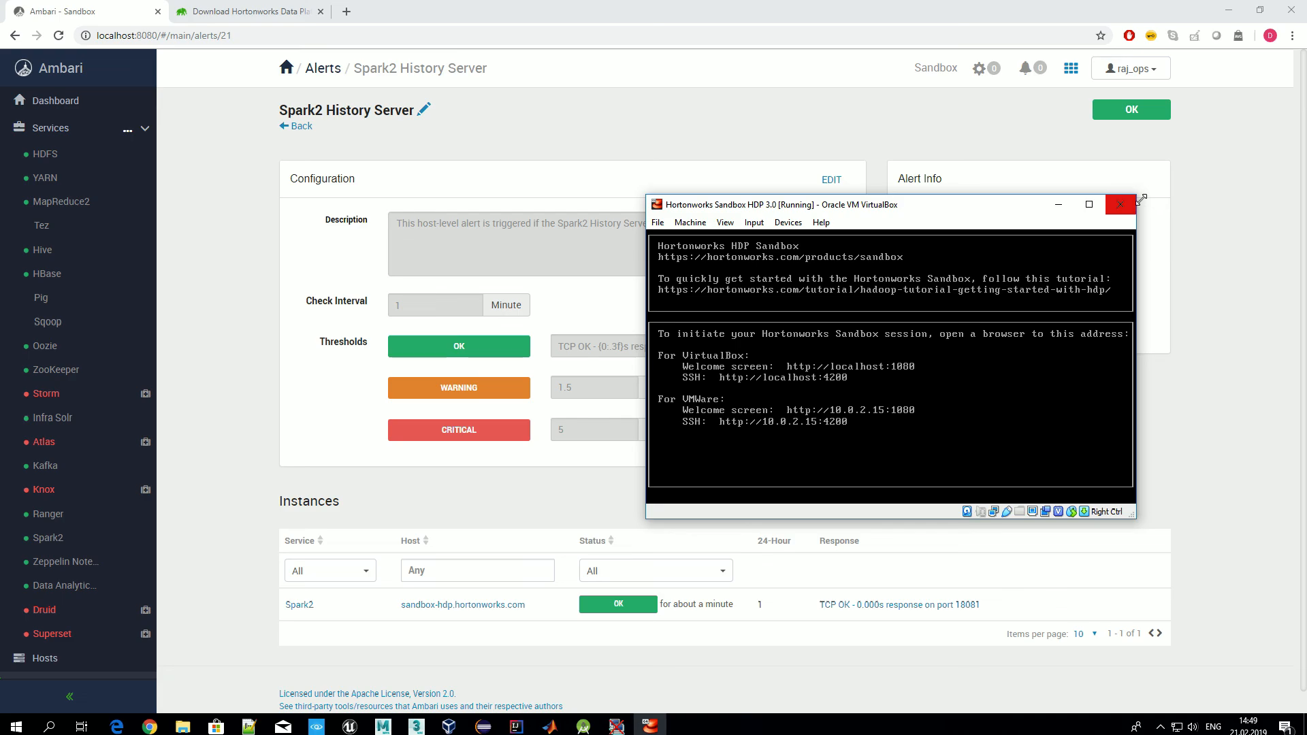